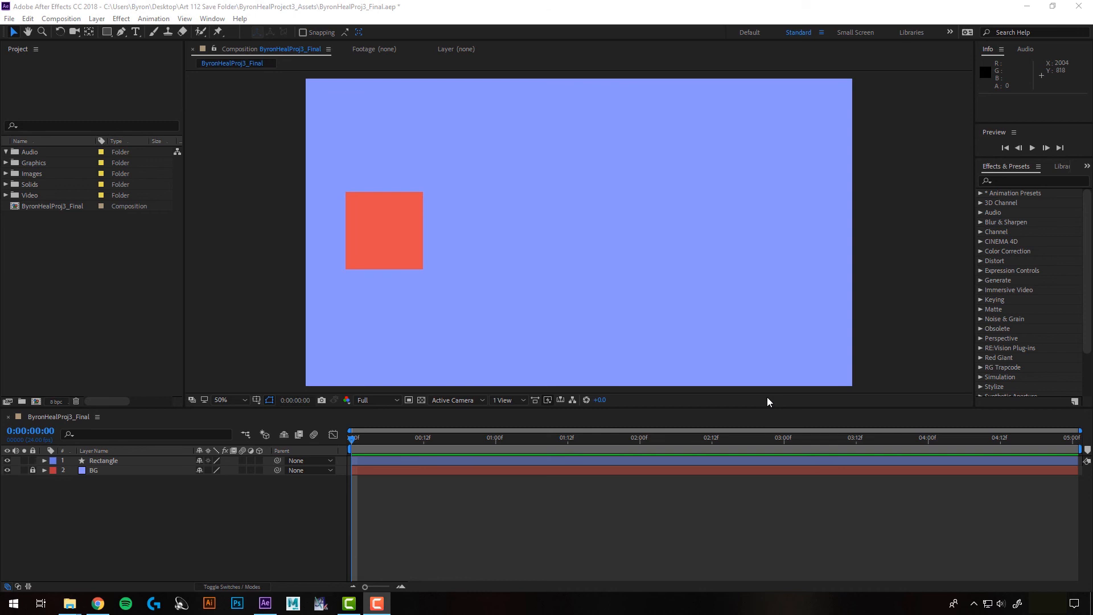
- Scrub the timeline to about 0:00:01:10 and return the playhead to the start
{"action": "left_click", "coordinate": [473, 478]}
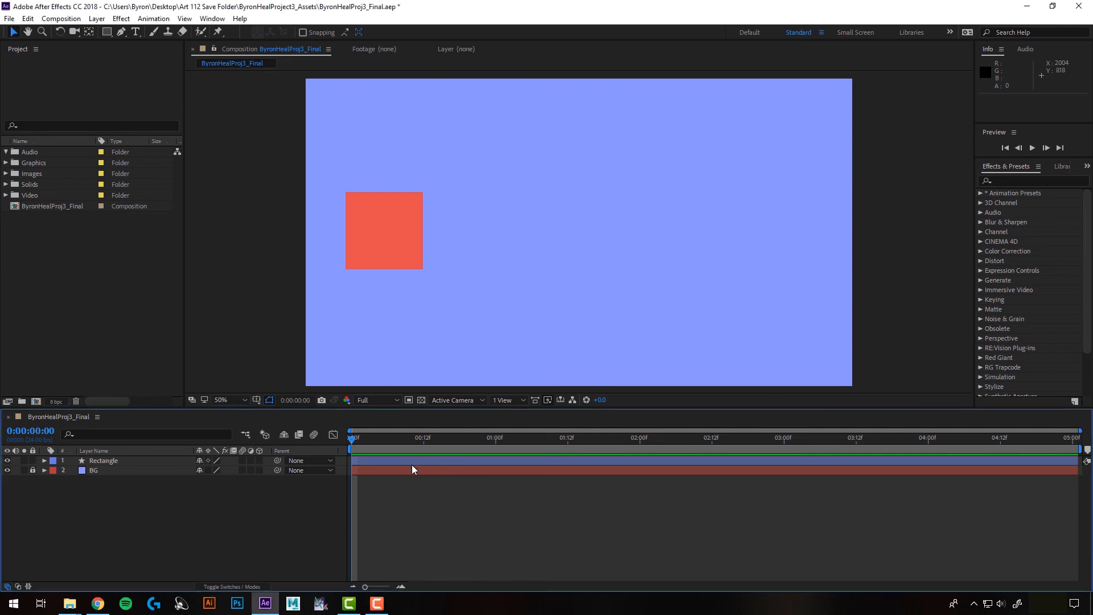
{"action": "left_click_drag", "start_coordinate": [352, 440], "coordinate": [556, 438]}
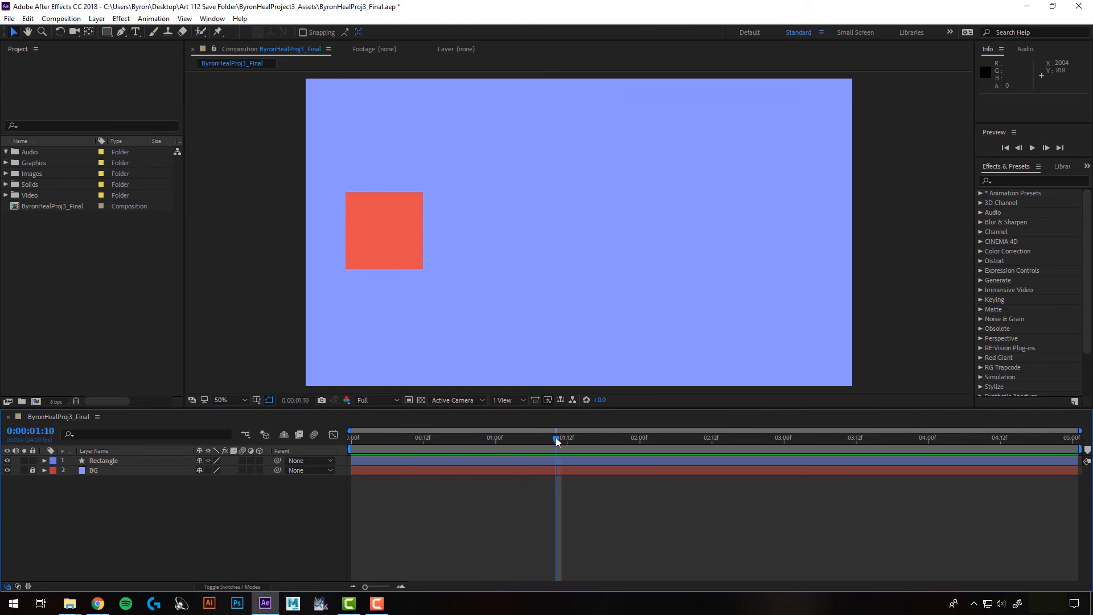
{"action": "key", "text": "Home"}
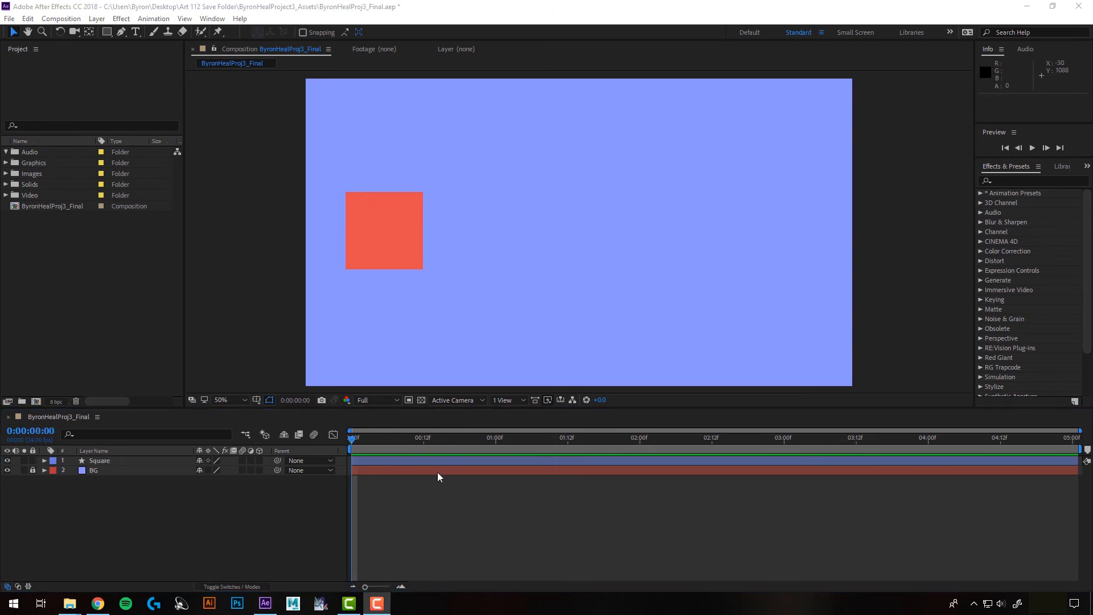
- Try moving the red square to other spots in the composition and undo both moves
{"action": "left_click_drag", "start_coordinate": [374, 242], "coordinate": [763, 268]}
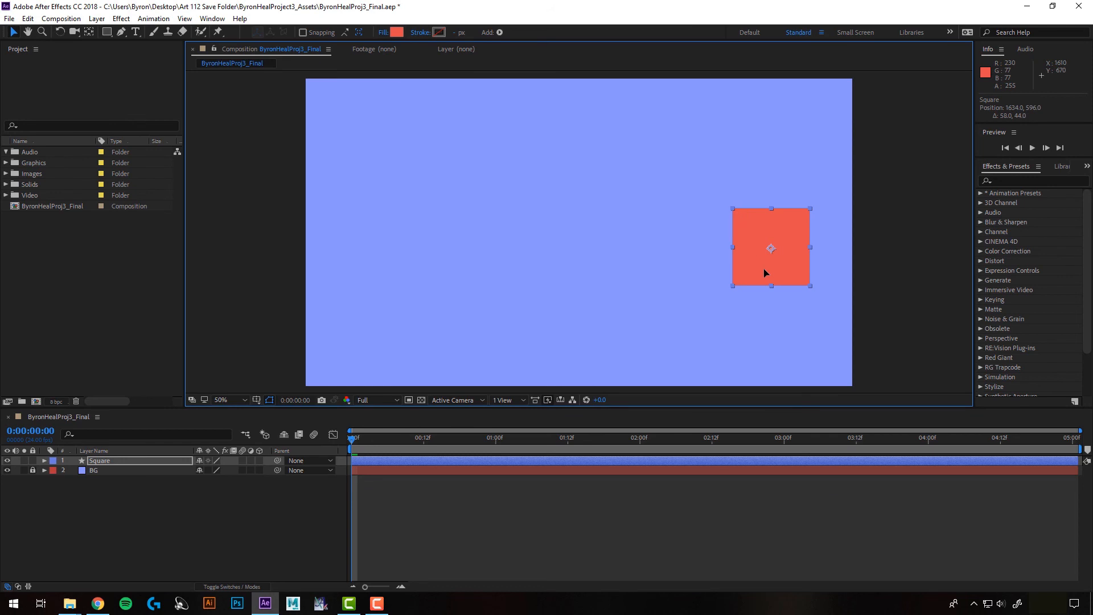
{"action": "left_click_drag", "start_coordinate": [764, 269], "coordinate": [471, 287]}
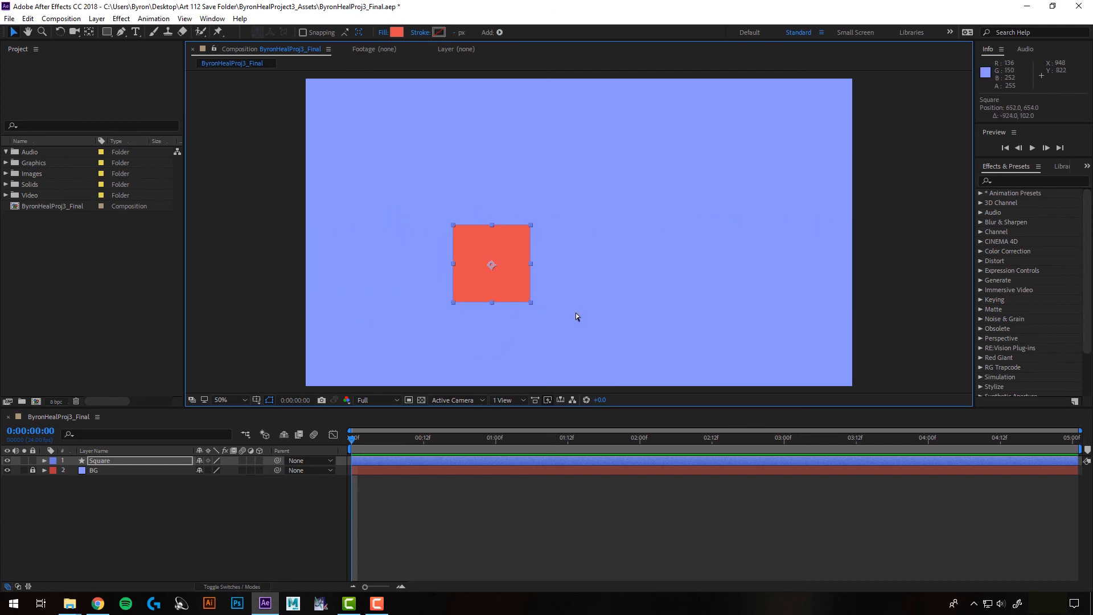
{"action": "key", "text": "ctrl+z"}
{"action": "key", "text": "ctrl+z"}
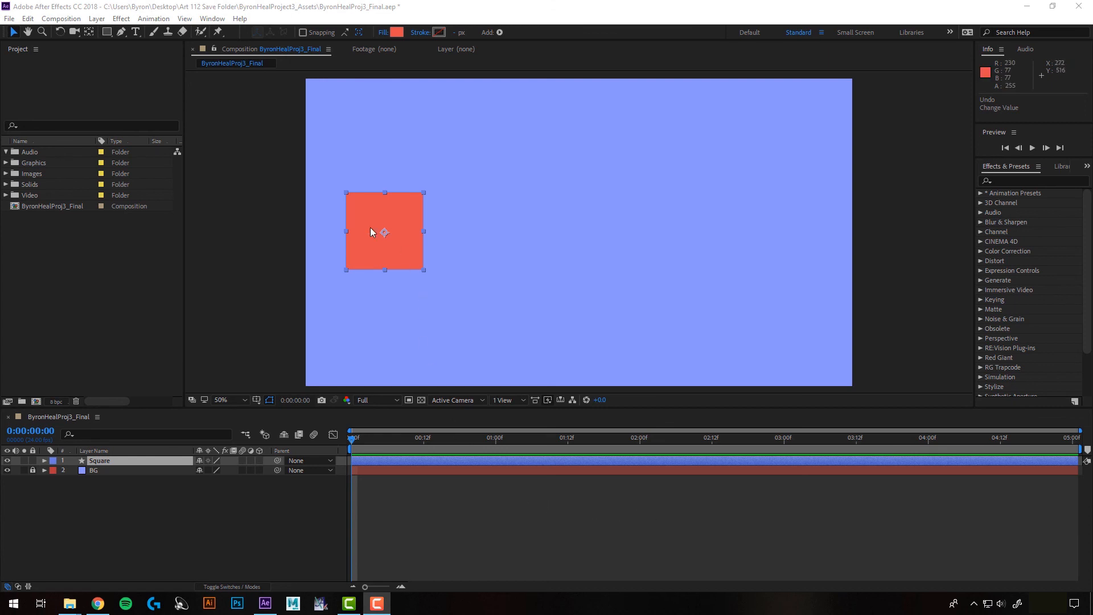
- Examine the Square layer's Transform properties and collapse the layer again
{"action": "left_click", "coordinate": [44, 464]}
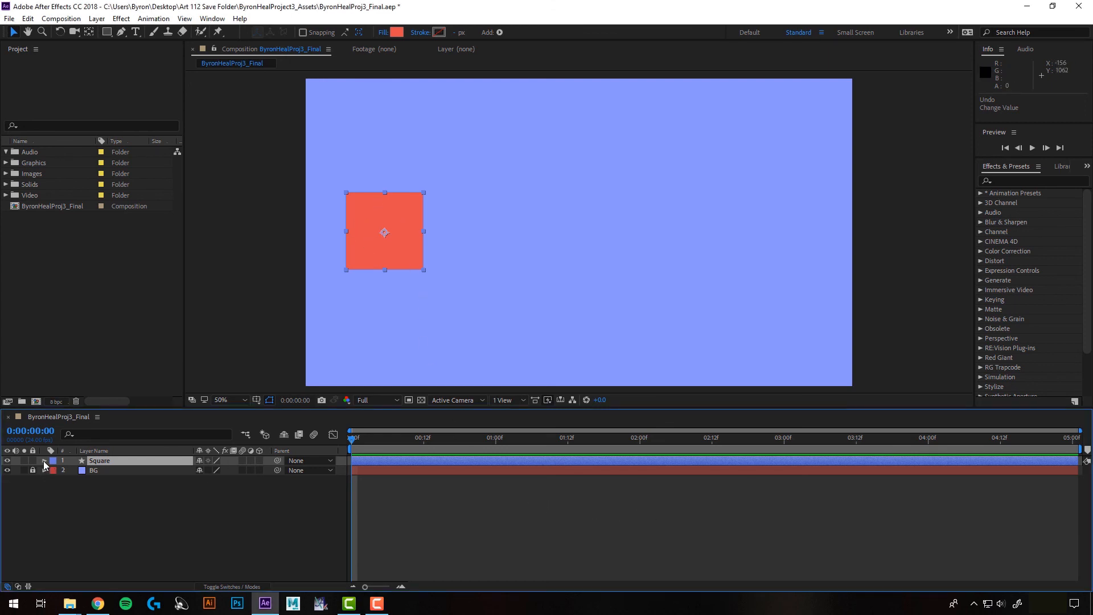
{"action": "left_click", "coordinate": [44, 462]}
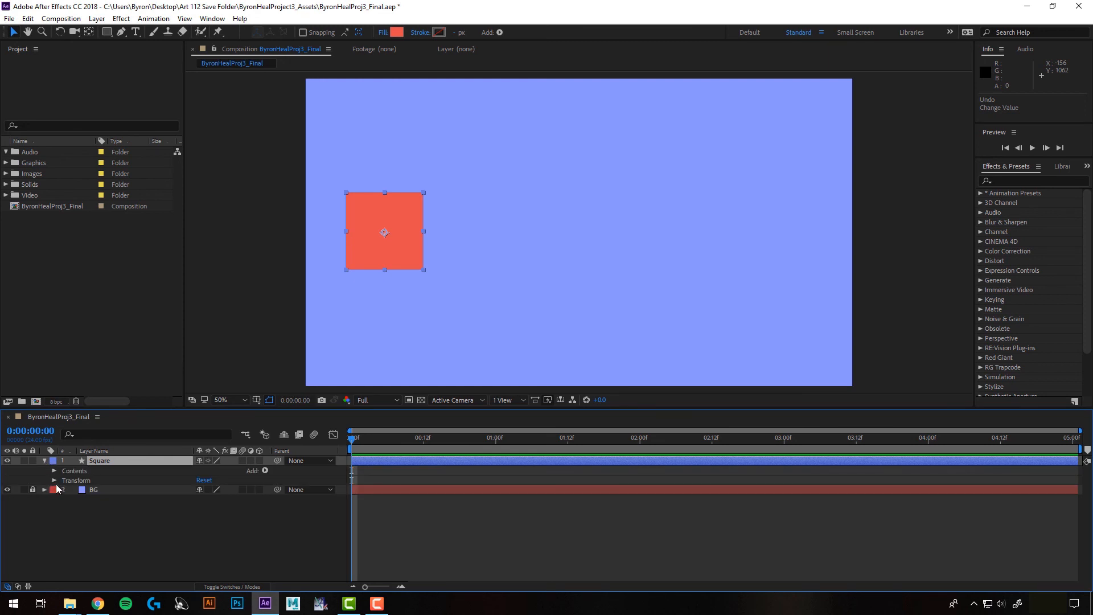
{"action": "left_click", "coordinate": [55, 481]}
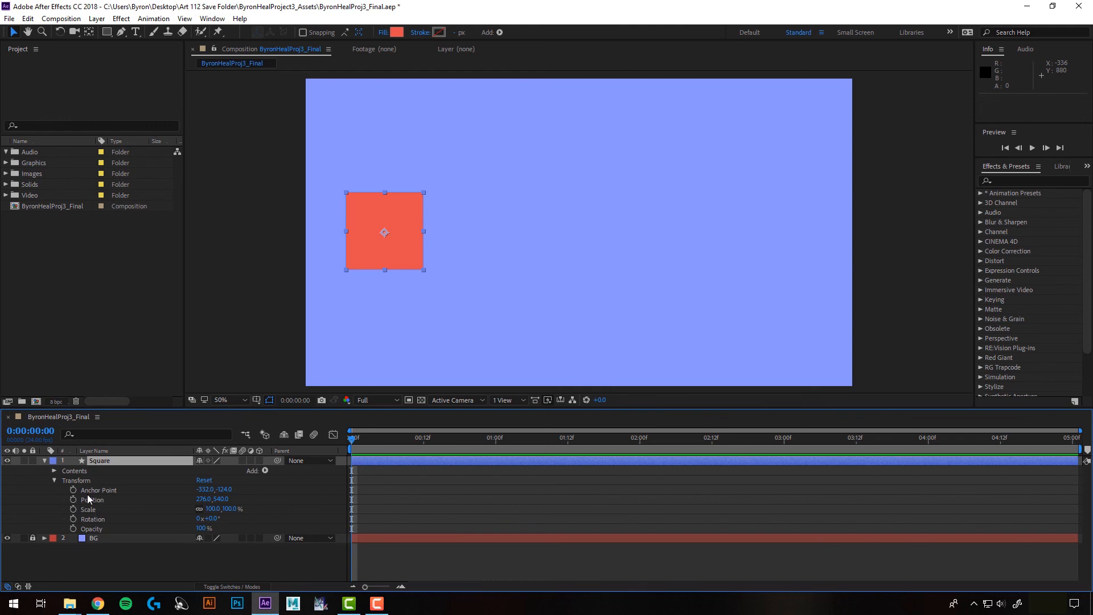
{"action": "left_click", "coordinate": [45, 460]}
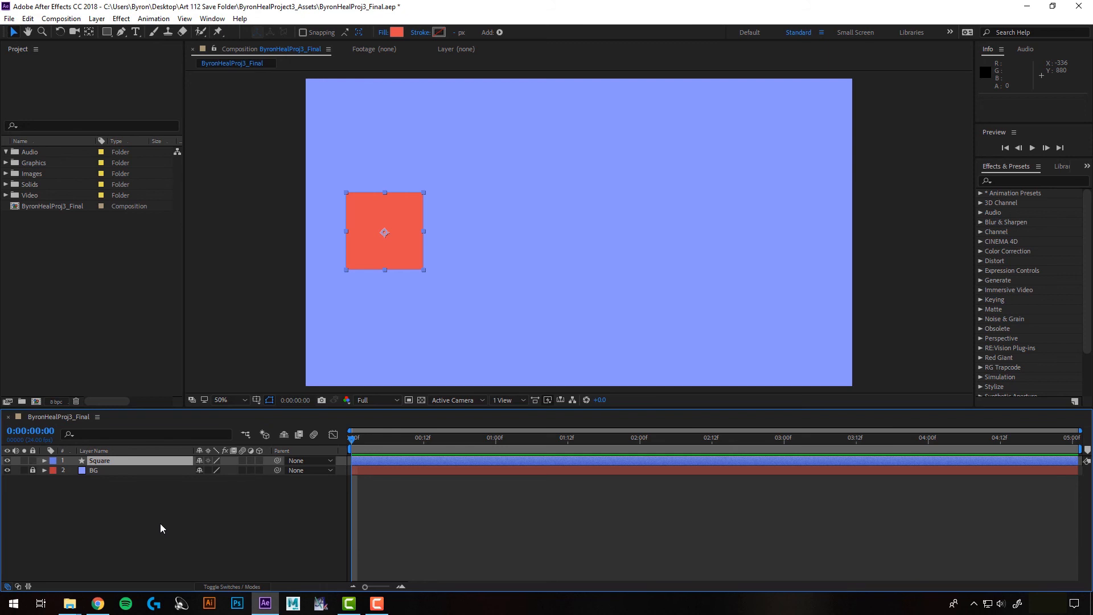
- Show the Square layer's Rotation, Anchor Point, Scale, Position and Opacity individually, ending with the full Transform group expanded
{"action": "key", "text": "r"}
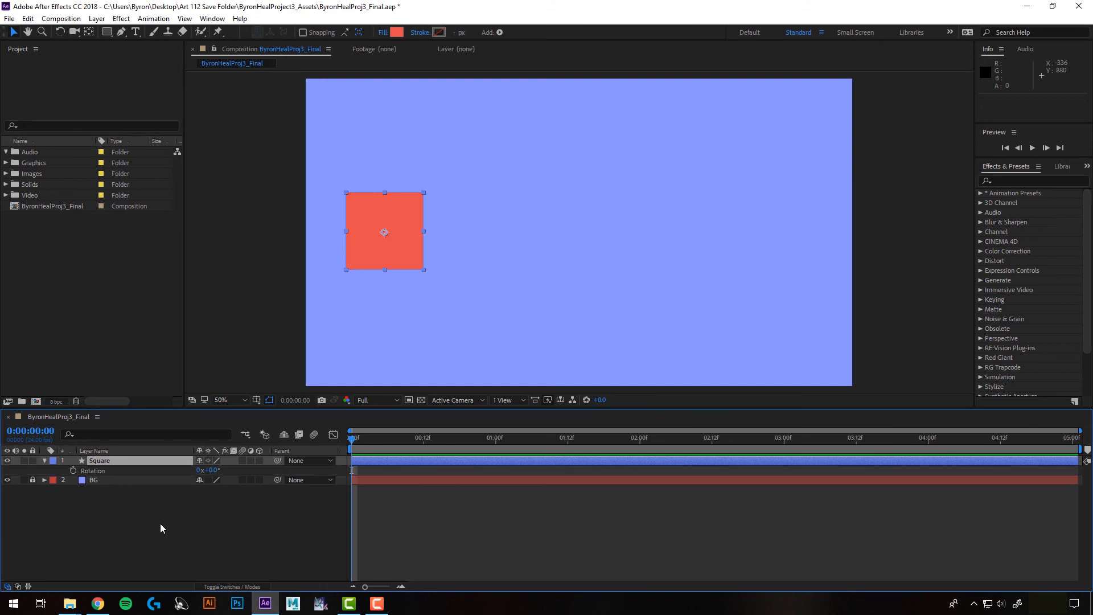
{"action": "key", "text": "r"}
{"action": "key", "text": "a"}
{"action": "key", "text": "a"}
{"action": "key", "text": "s"}
{"action": "key", "text": "p"}
{"action": "key", "text": "t"}
{"action": "left_click", "coordinate": [45, 460]}
{"action": "left_click", "coordinate": [45, 461]}
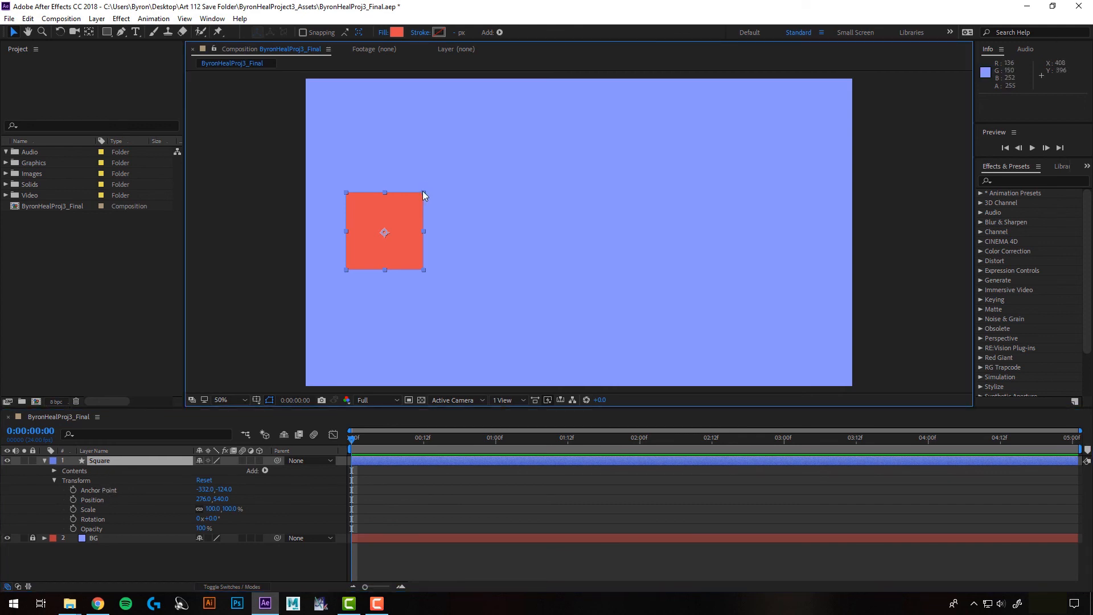
- Try resizing and rotating the square directly in the composition, undo the changes and return to the Selection tool
{"action": "left_click_drag", "start_coordinate": [424, 193], "coordinate": [454, 180]}
{"action": "key", "text": "w"}
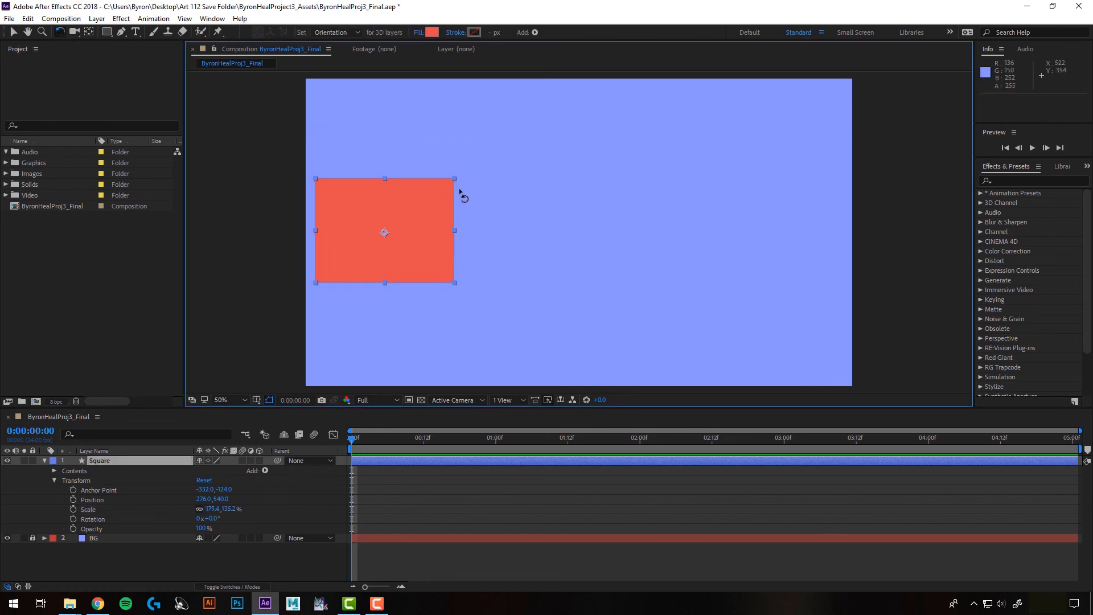
{"action": "left_click_drag", "start_coordinate": [461, 190], "coordinate": [511, 210]}
{"action": "key", "text": "ctrl+z"}
{"action": "key", "text": "ctrl+z"}
{"action": "key", "text": "ctrl+z"}
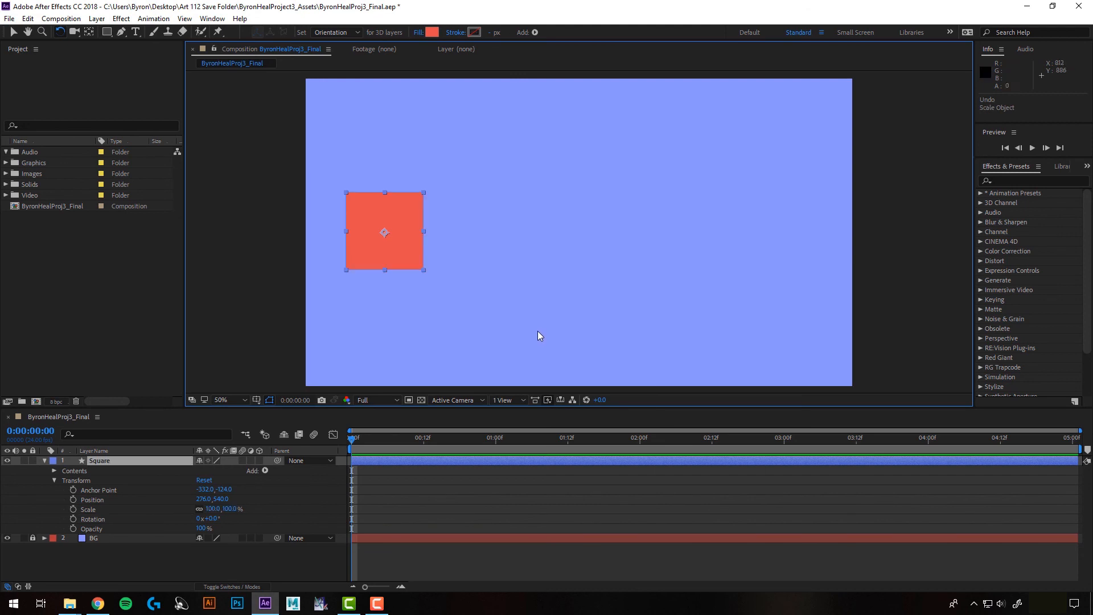
{"action": "key", "text": "v"}
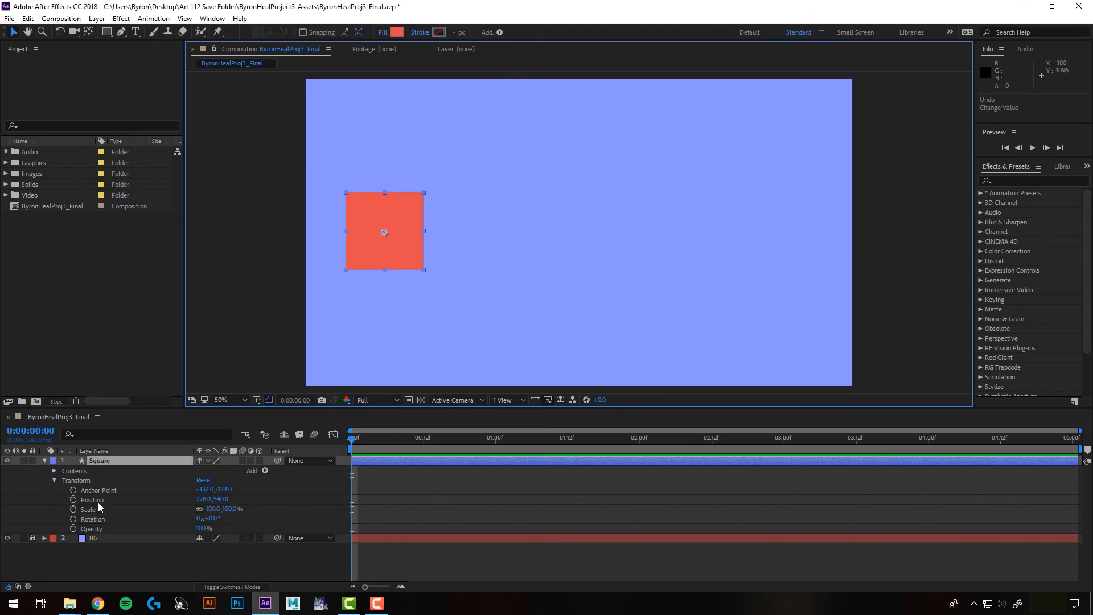
- Try moving the square downward and scaling it proportionally through its Scale value, undoing each change
{"action": "left_click_drag", "start_coordinate": [403, 220], "coordinate": [406, 357]}
{"action": "key", "text": "ctrl+z"}
{"action": "left_click_drag", "start_coordinate": [212, 508], "coordinate": [301, 508]}
{"action": "key", "text": "ctrl+z"}
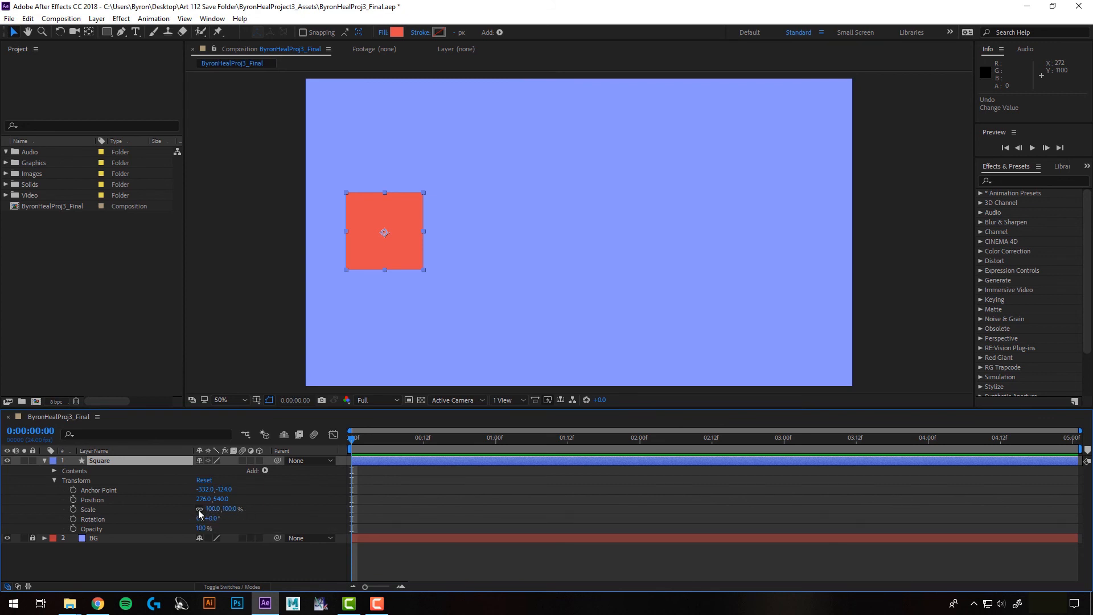
- Try stretching the square with unlinked Scale proportions and altering its Rotation and Opacity, undoing each change
{"action": "left_click", "coordinate": [199, 509]}
{"action": "left_click_drag", "start_coordinate": [212, 509], "coordinate": [371, 515]}
{"action": "key", "text": "ctrl+z"}
{"action": "key", "text": "ctrl+z"}
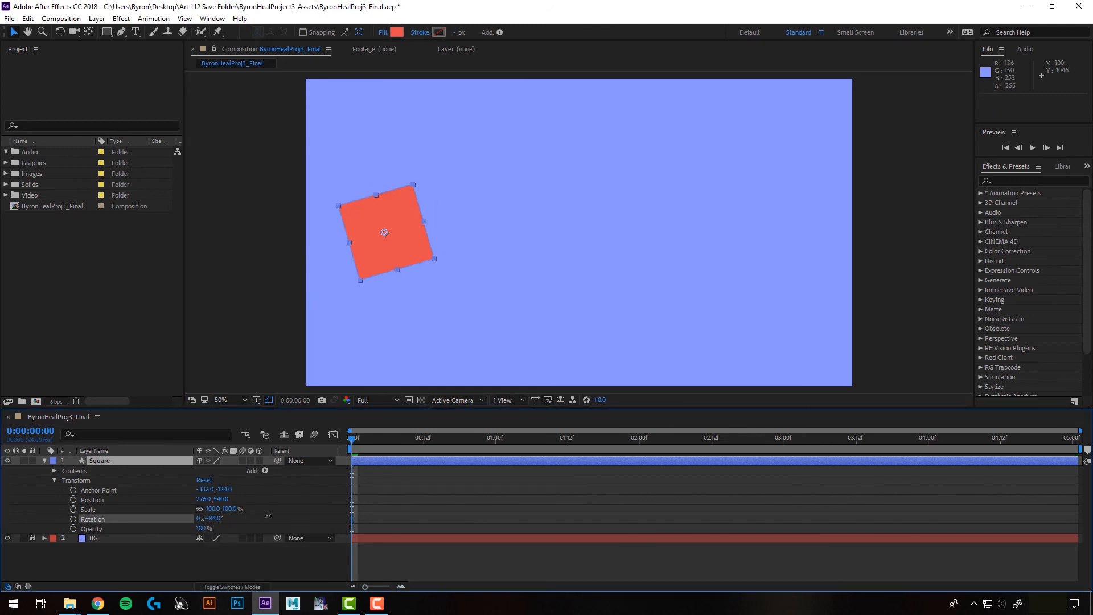
{"action": "mouse_move", "coordinate": [208, 519]}
{"action": "left_mouse_down"}
{"action": "mouse_move", "coordinate": [239, 510]}
{"action": "mouse_move", "coordinate": [149, 528]}
{"action": "mouse_move", "coordinate": [199, 529]}
{"action": "left_mouse_up"}
{"action": "key", "text": "ctrl+z"}
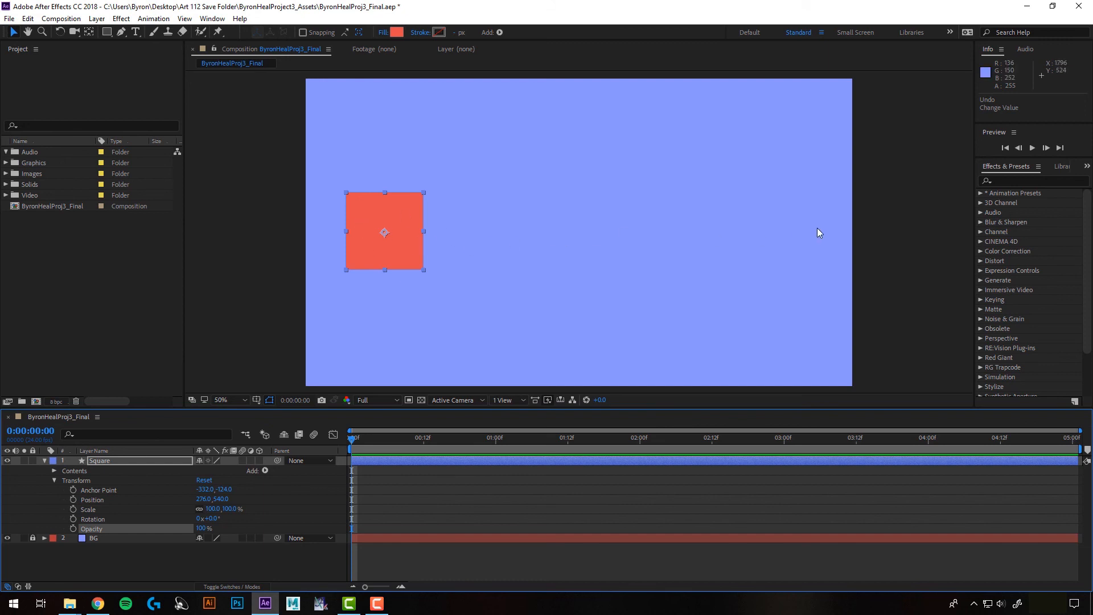
- Enable Position keyframing on the Square layer with a first keyframe at 0:00:00:00
{"action": "left_click", "coordinate": [294, 374]}
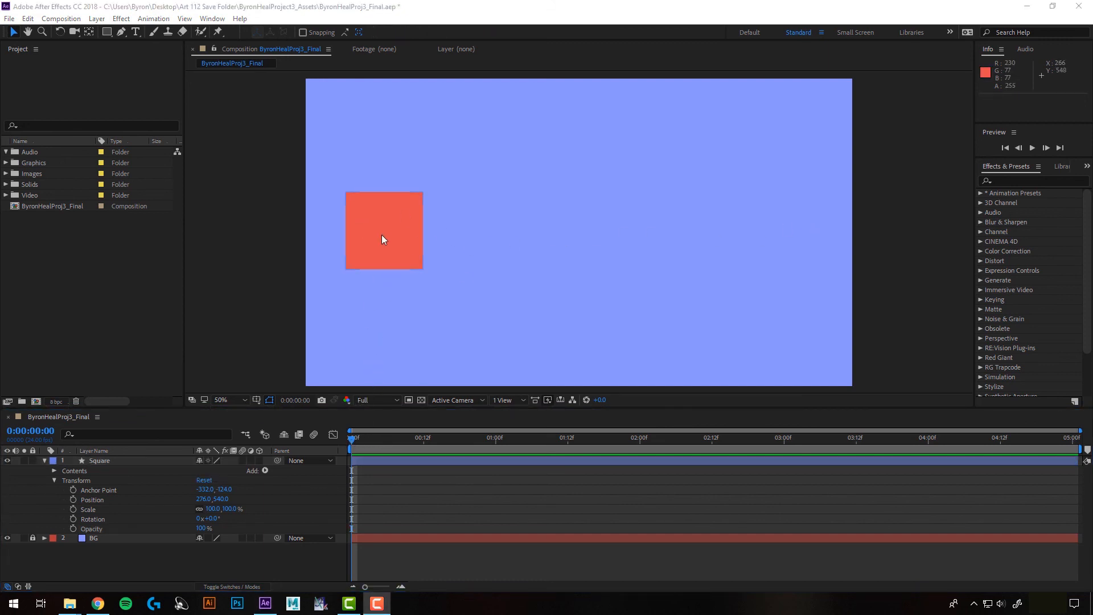
{"action": "left_click", "coordinate": [382, 259]}
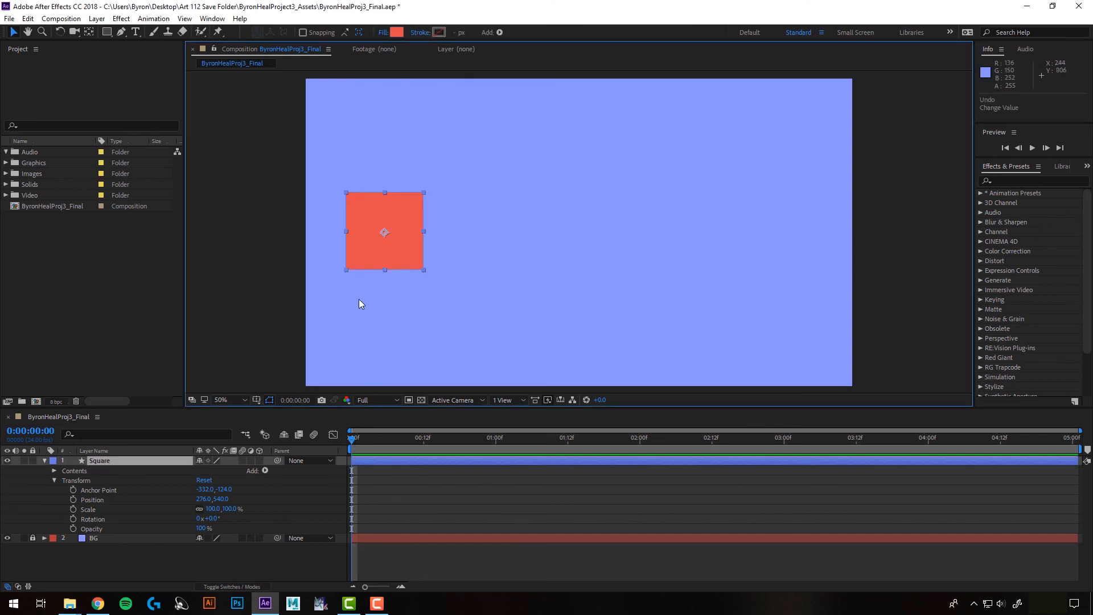
{"action": "left_click", "coordinate": [73, 500]}
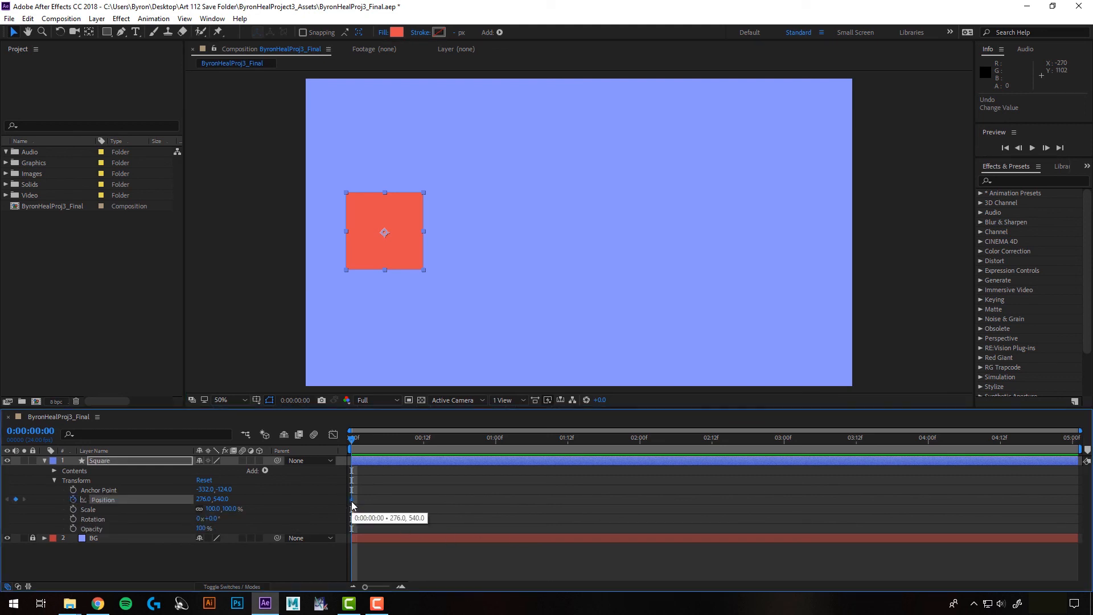
- Move the playhead to 0:00:00:12 and back to the start to examine the first Position keyframe
{"action": "left_click_drag", "start_coordinate": [351, 440], "coordinate": [424, 441]}
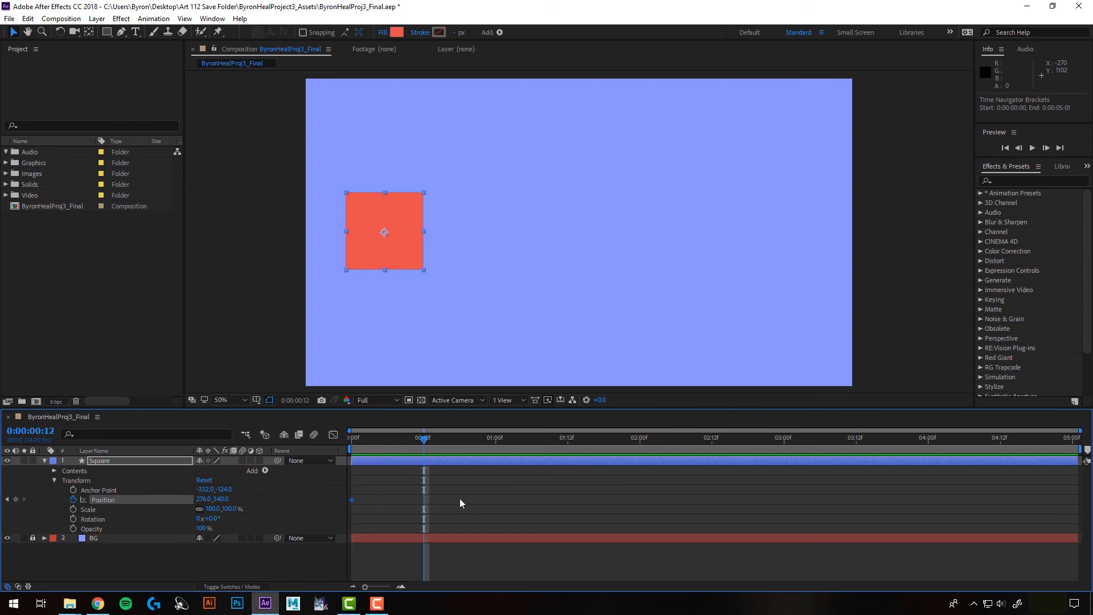
{"action": "left_click", "coordinate": [355, 511]}
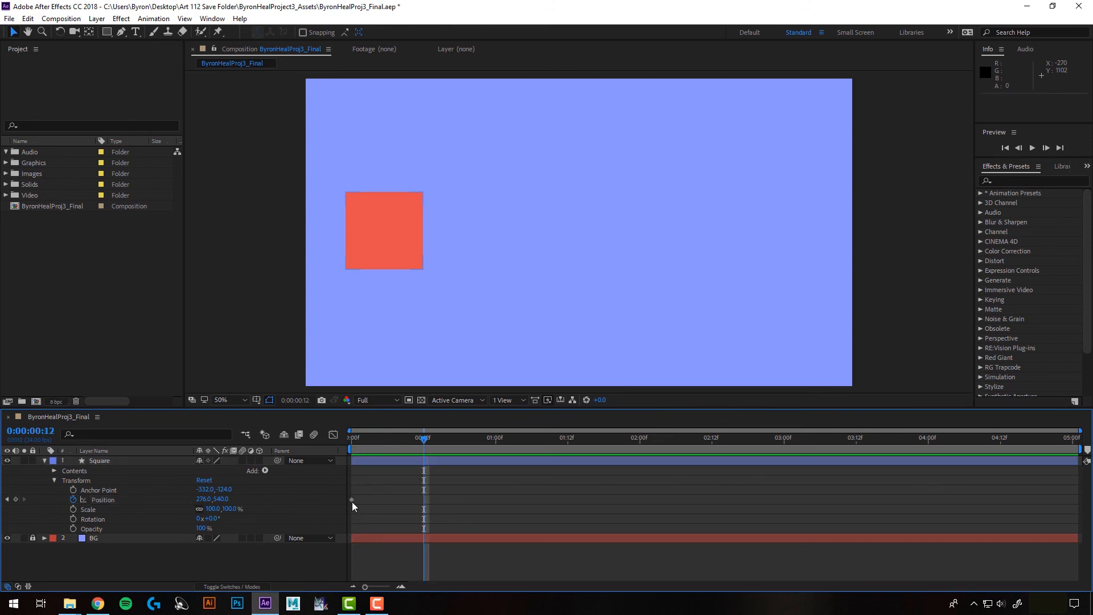
{"action": "left_click", "coordinate": [352, 501]}
{"action": "left_click_drag", "start_coordinate": [357, 439], "coordinate": [339, 447]}
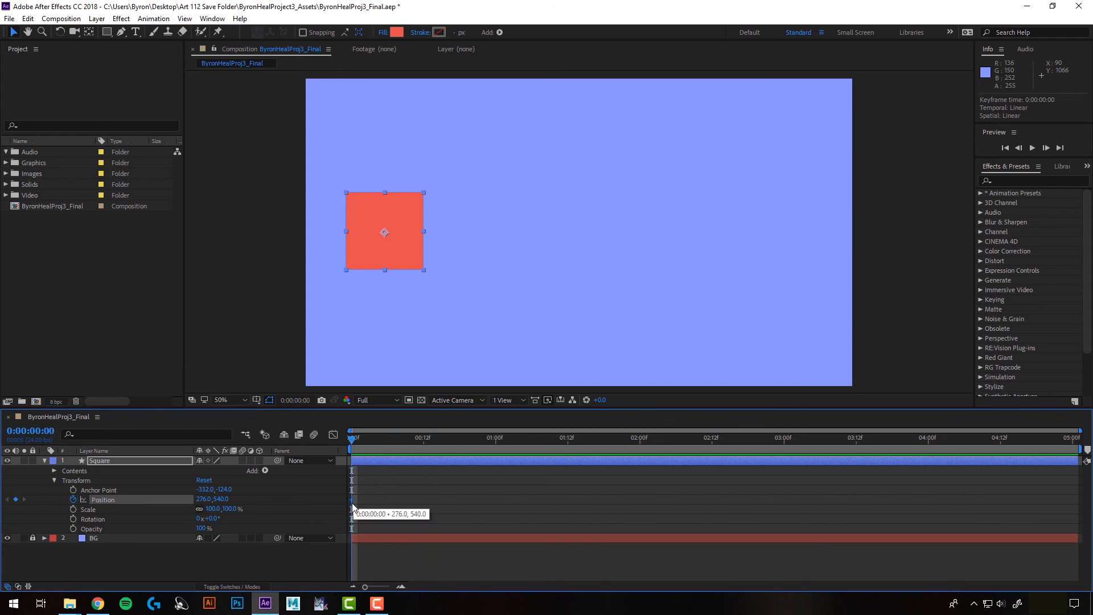
- Try moving the square to about 814, 302 at the first keyframe and undo the move
{"action": "left_click_drag", "start_coordinate": [410, 258], "coordinate": [535, 178]}
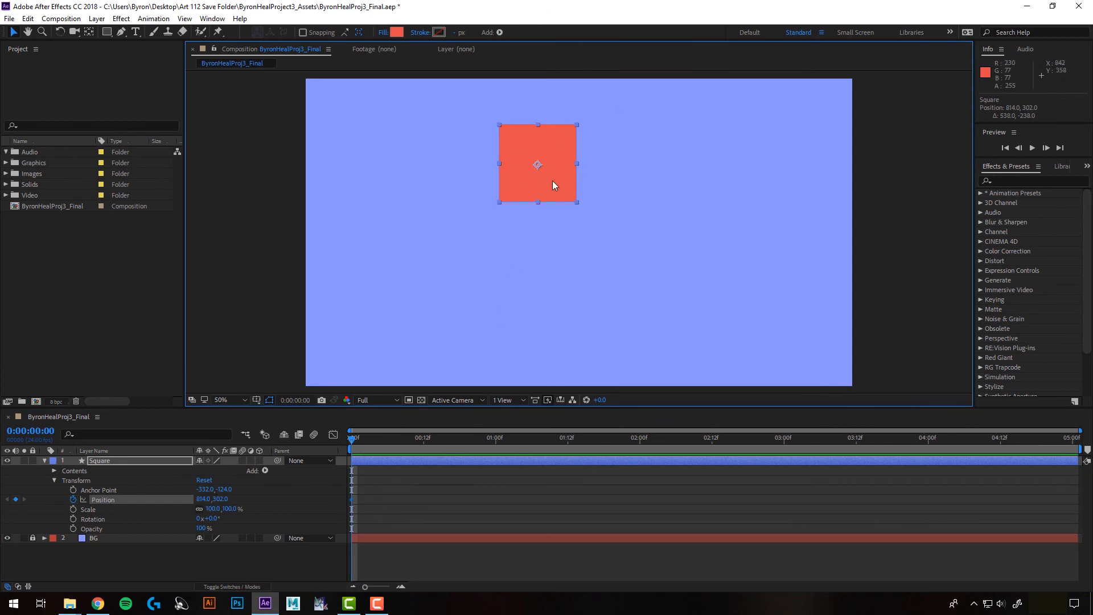
{"action": "key", "text": "ctrl+z"}
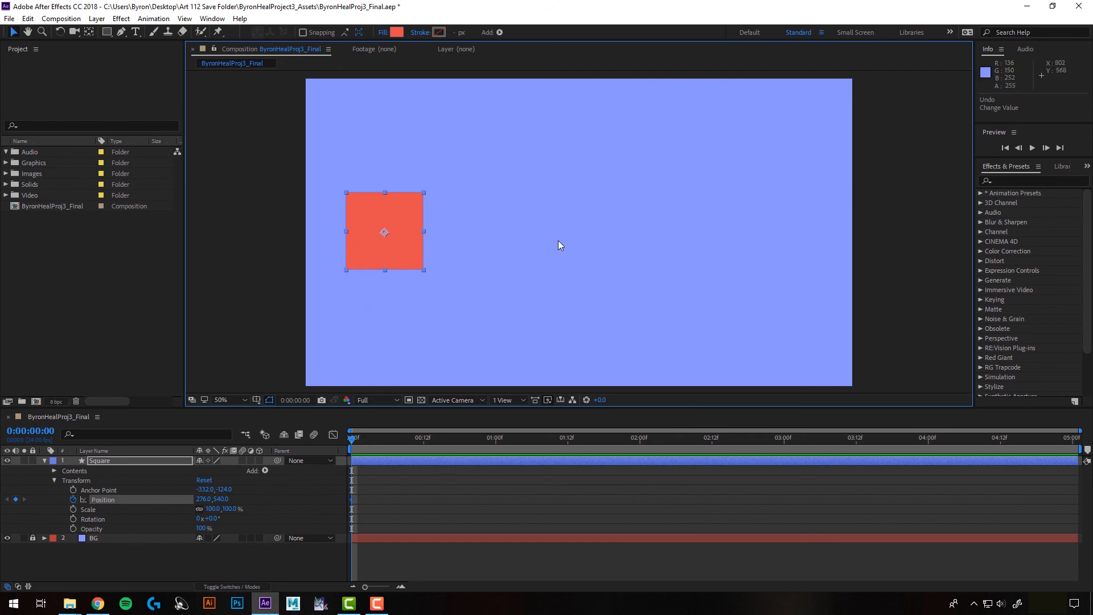
- Add a second Position keyframe at 0:00:03:00 by moving the square horizontally to 1620, 540
{"action": "left_click_drag", "start_coordinate": [352, 440], "coordinate": [786, 459]}
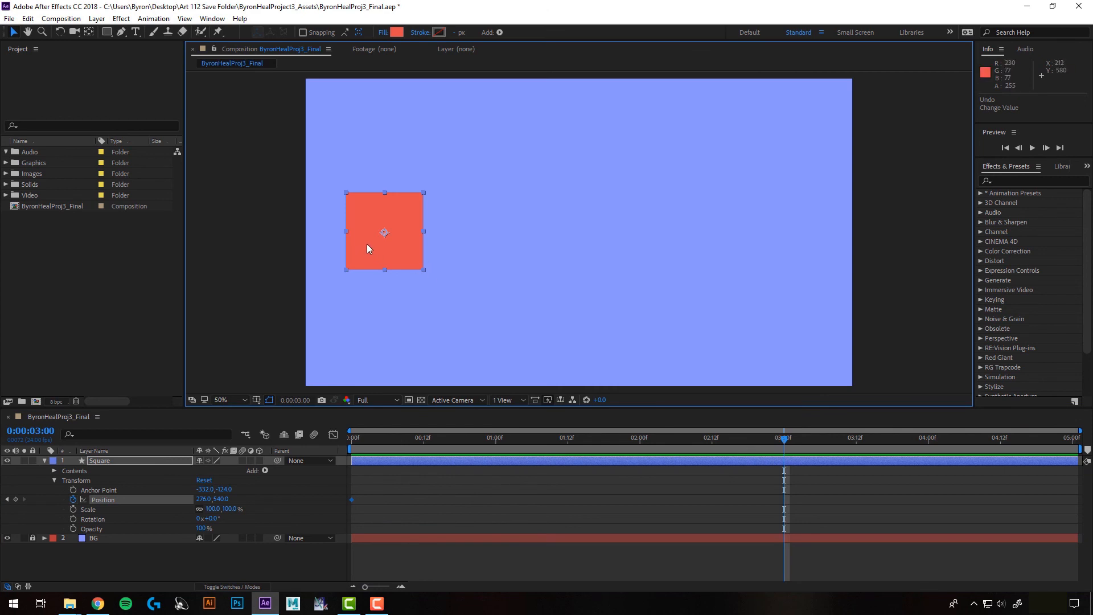
{"action": "left_click_drag", "start_coordinate": [367, 244], "coordinate": [749, 264]}
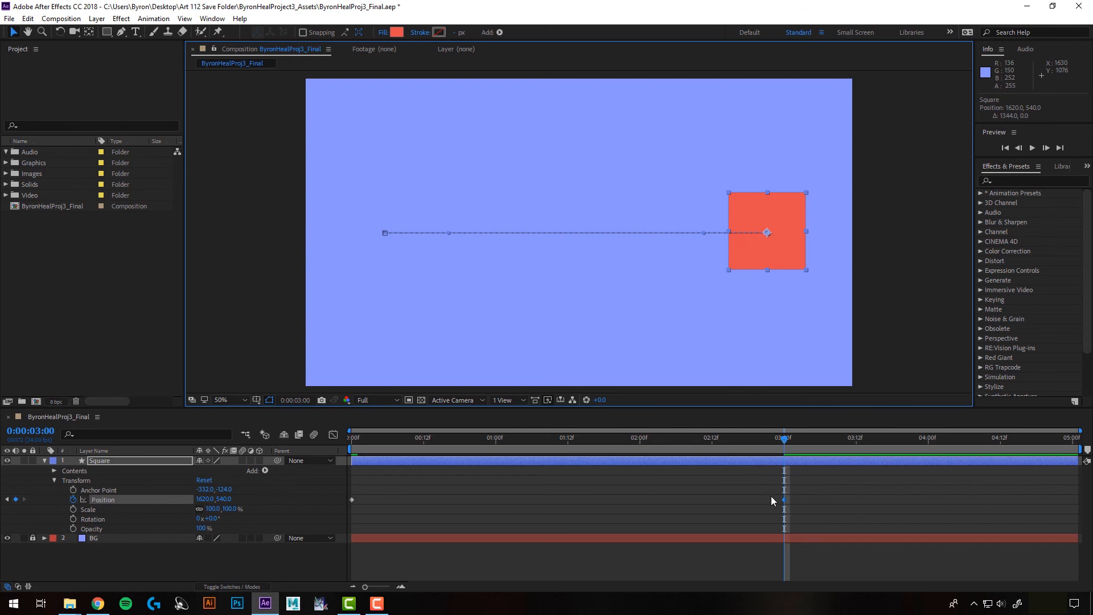
- Scrub back through the square's horizontal movement and preview the animation from the start
{"action": "left_click_drag", "start_coordinate": [785, 441], "coordinate": [550, 439]}
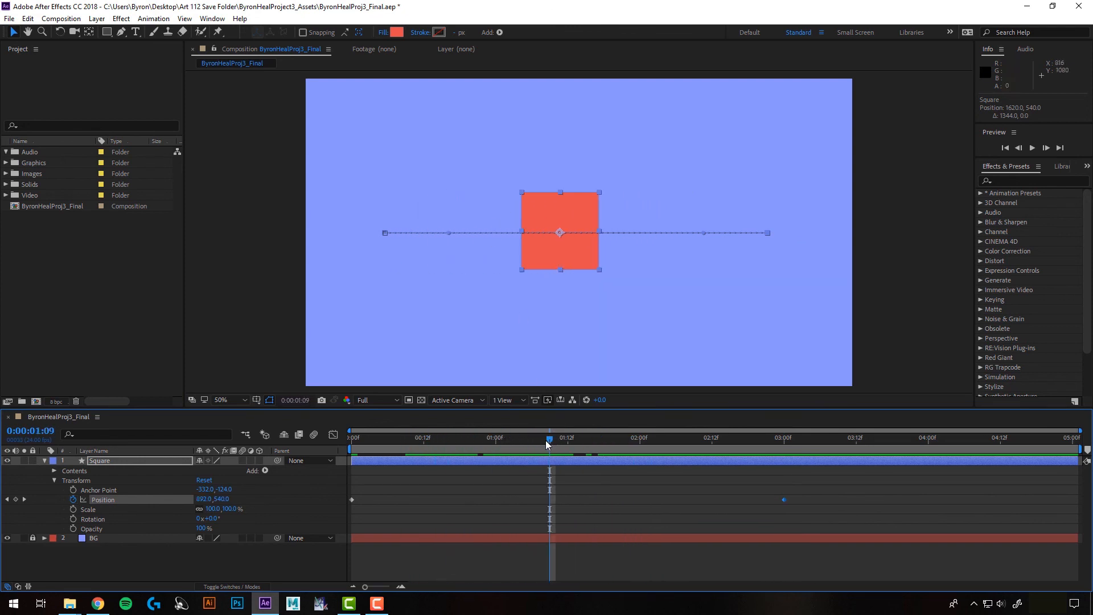
{"action": "left_click_drag", "start_coordinate": [547, 444], "coordinate": [351, 455]}
{"action": "left_click", "coordinate": [1031, 149]}
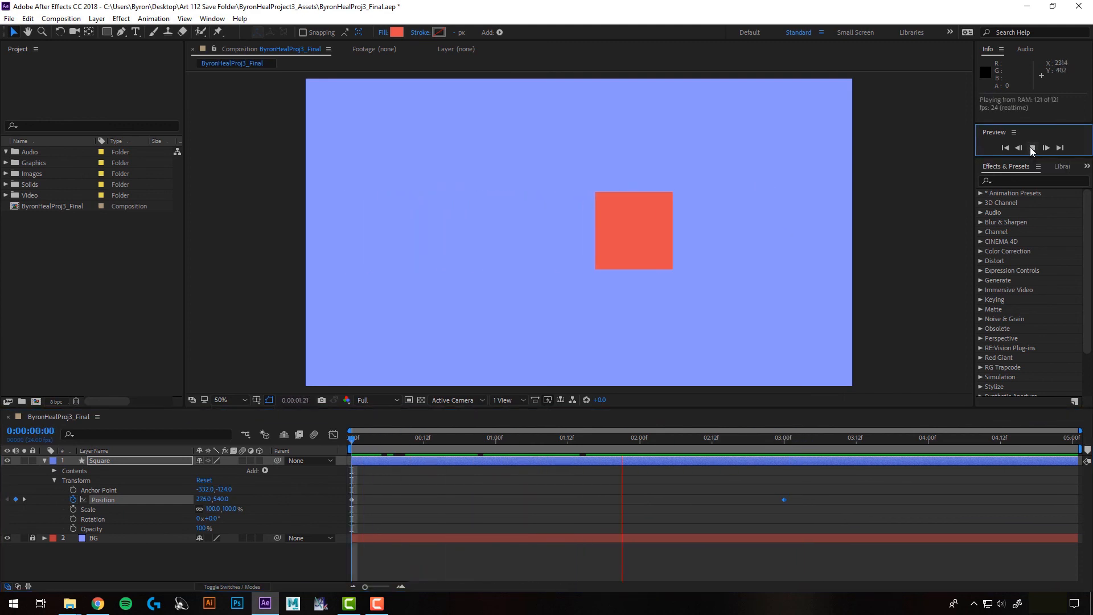
{"action": "left_click", "coordinate": [1033, 148]}
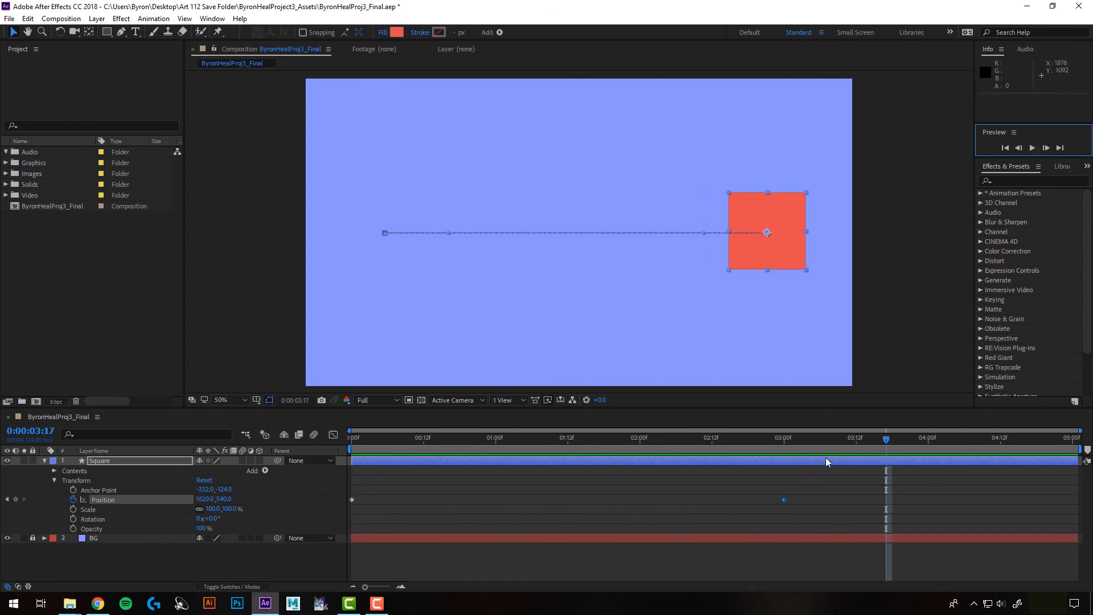
- Add a third Position keyframe at 0:00:03:12 by moving the square down to about 1182, 862
{"action": "left_click", "coordinate": [785, 442]}
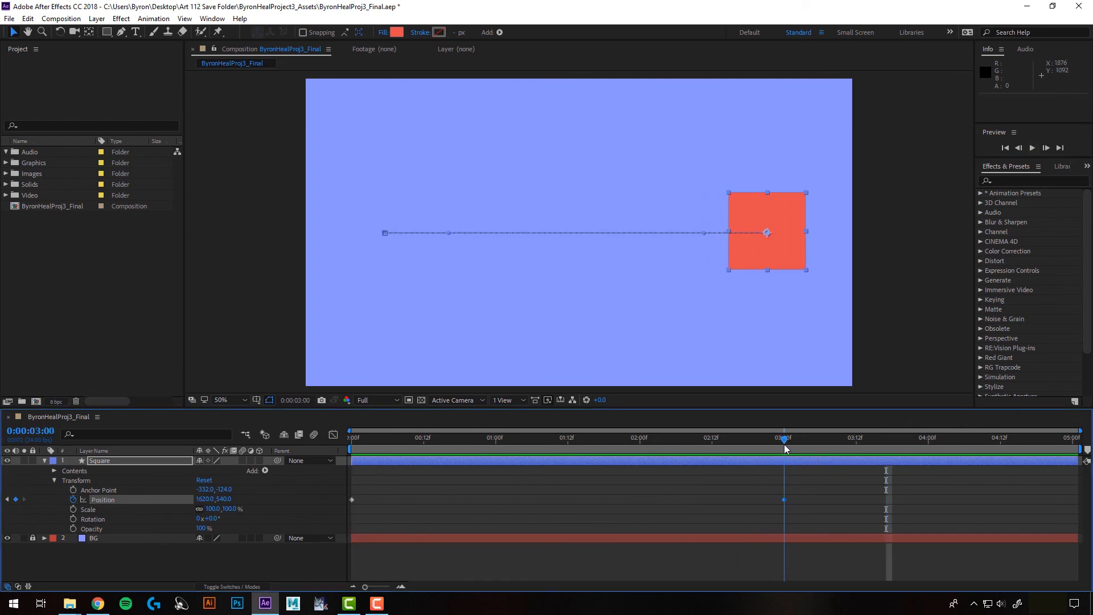
{"action": "left_click_drag", "start_coordinate": [785, 444], "coordinate": [832, 460]}
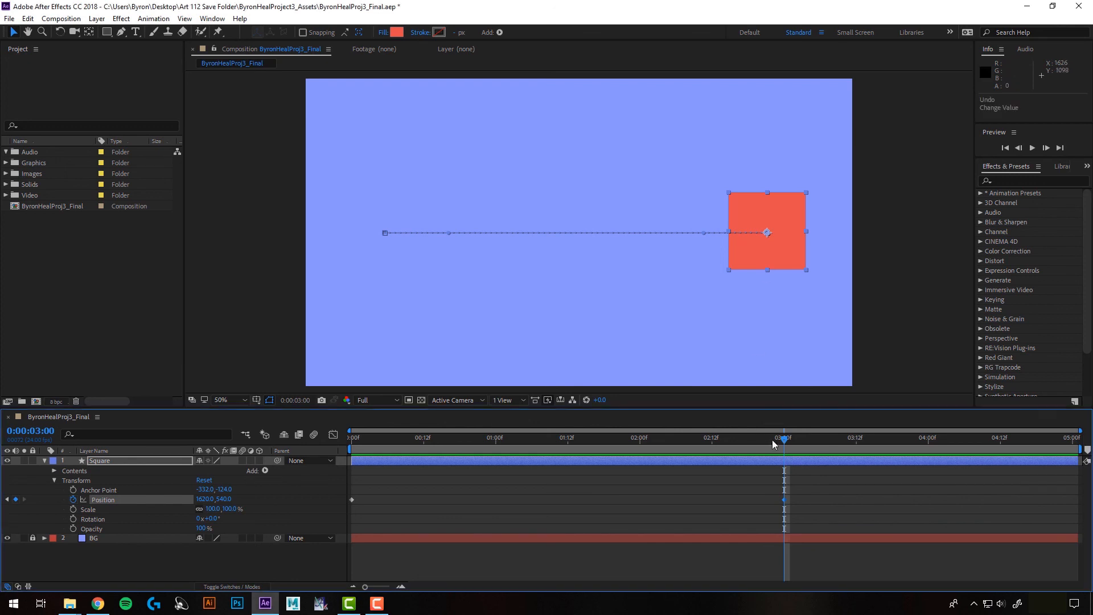
{"action": "left_click_drag", "start_coordinate": [785, 439], "coordinate": [857, 440]}
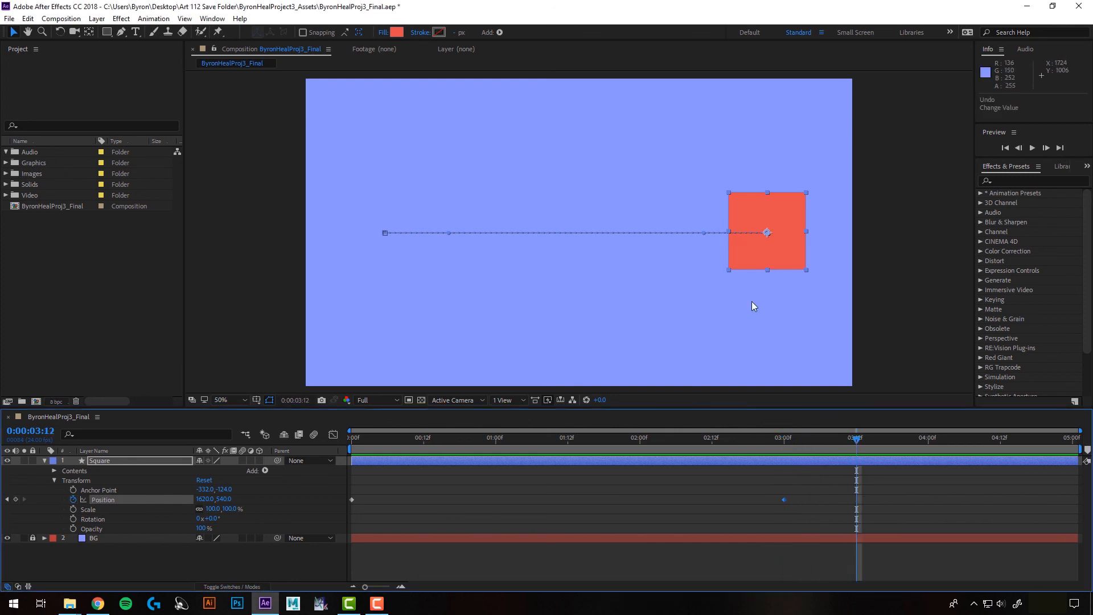
{"action": "left_click_drag", "start_coordinate": [764, 248], "coordinate": [640, 340]}
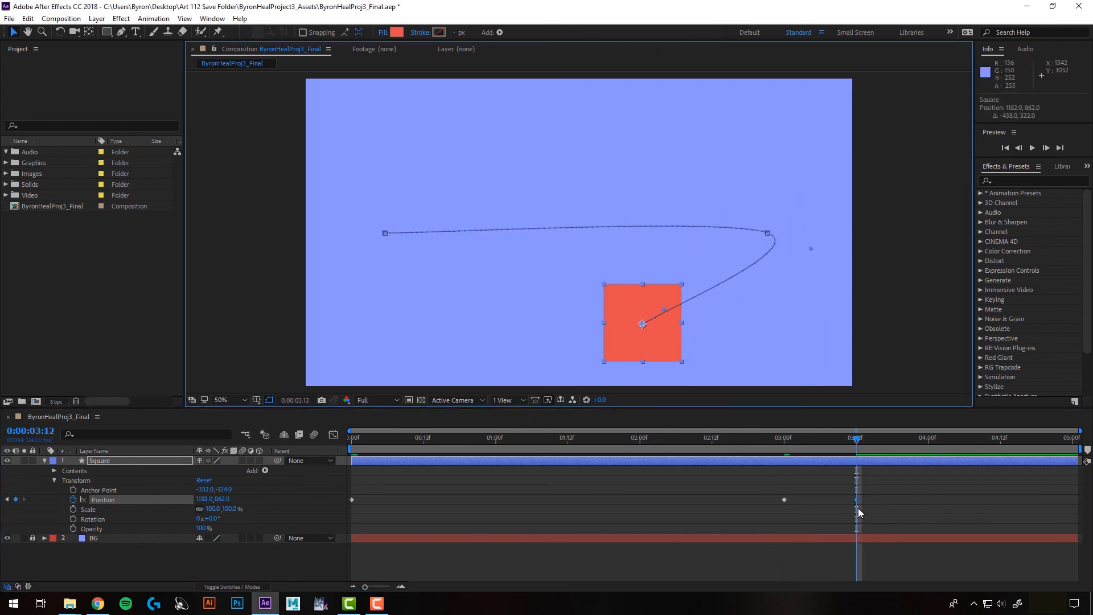
- Undo the third Position keyframe, try switching off Position keyframing for the square, and undo that too
{"action": "key", "text": "ctrl+z"}
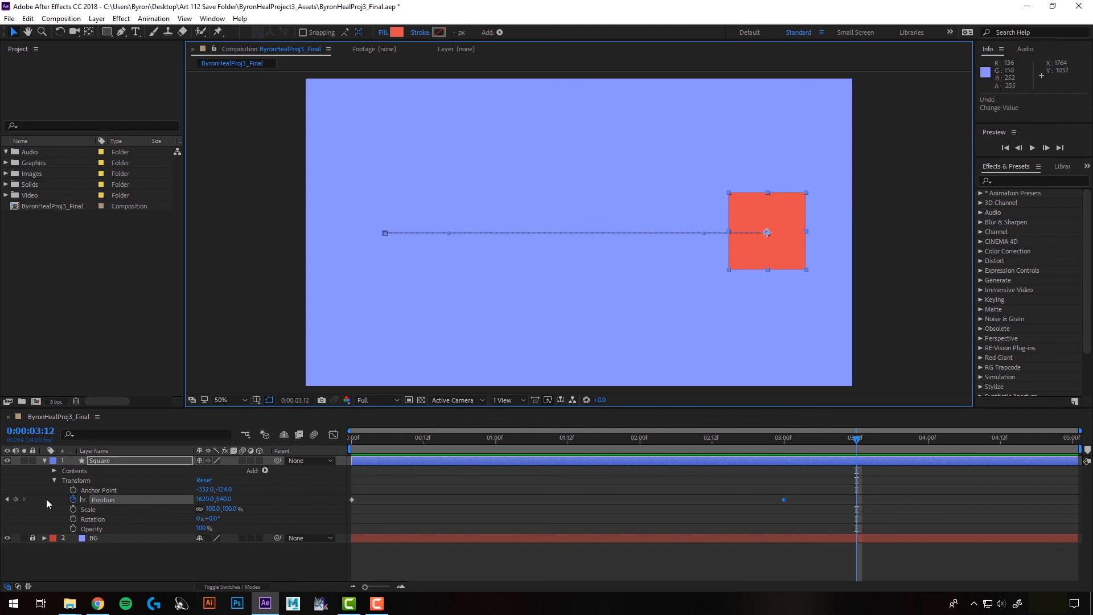
{"action": "left_click", "coordinate": [72, 500]}
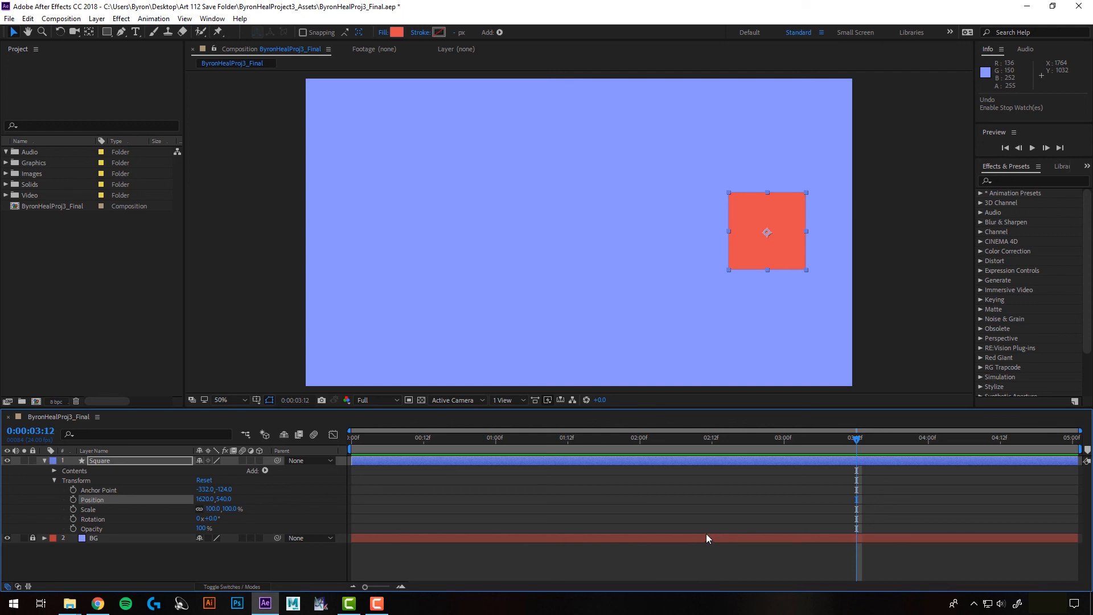
{"action": "key", "text": "ctrl+z"}
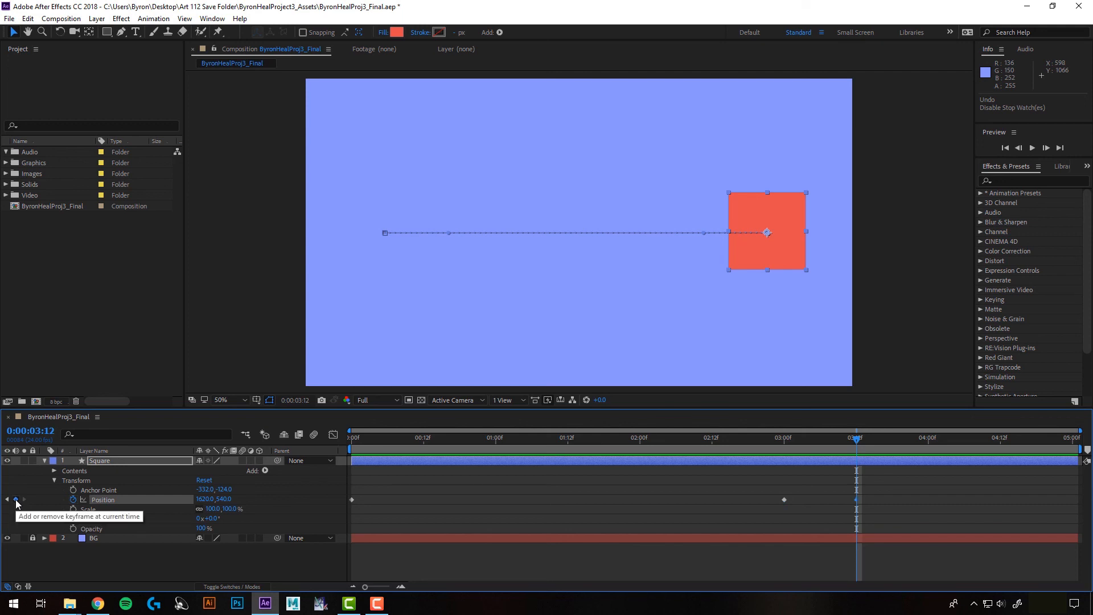
- Keep a Position keyframe of 1620, 540 at 0:00:03:12 and remove the one at 0:00:03:00
{"action": "left_click", "coordinate": [15, 500]}
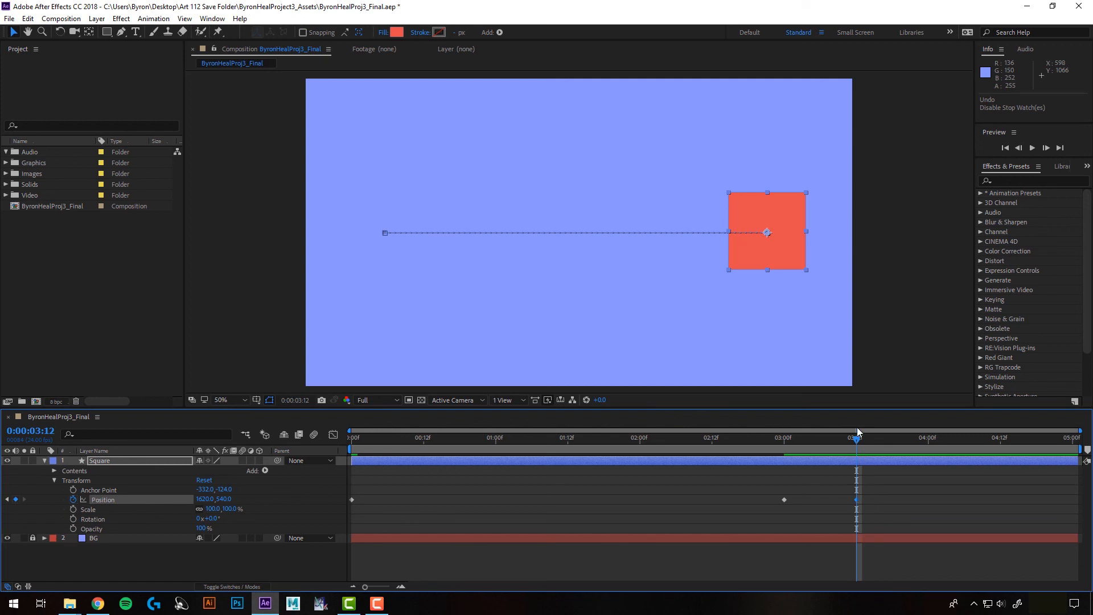
{"action": "key", "text": "ctrl+z"}
{"action": "key", "text": "ctrl+z"}
{"action": "left_click", "coordinate": [856, 447]}
{"action": "left_click_drag", "start_coordinate": [856, 447], "coordinate": [785, 450]}
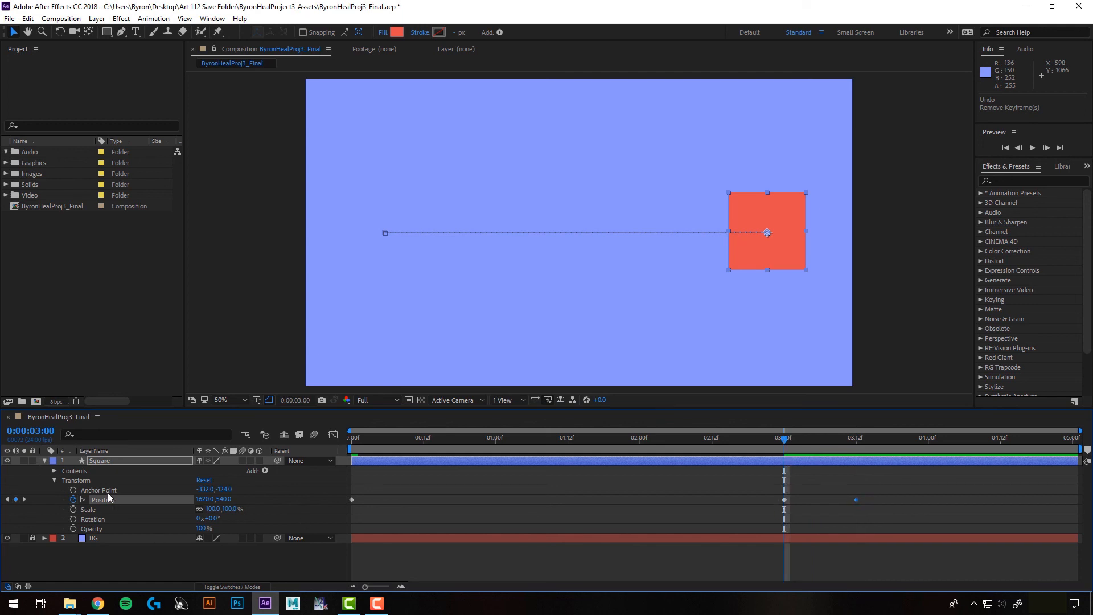
{"action": "left_click", "coordinate": [15, 500]}
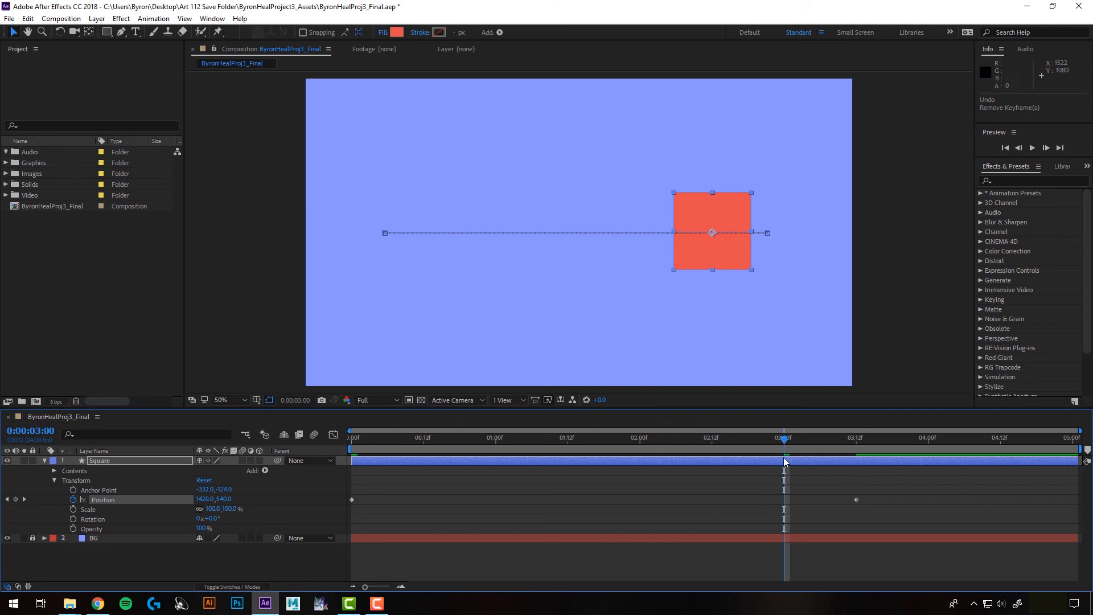
- Scrub the timeline up to 0:00:03:12 to check the square's movement toward its end keyframe
{"action": "mouse_move", "coordinate": [794, 440]}
{"action": "left_mouse_down"}
{"action": "mouse_move", "coordinate": [866, 449]}
{"action": "mouse_move", "coordinate": [776, 443]}
{"action": "left_mouse_up"}
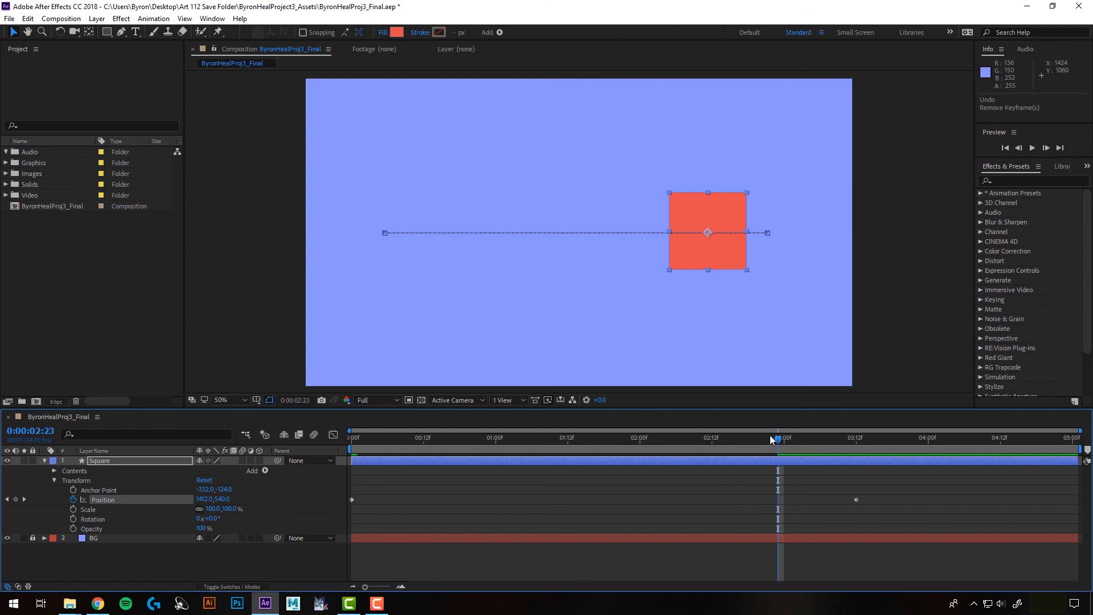
{"action": "left_click_drag", "start_coordinate": [779, 436], "coordinate": [859, 448]}
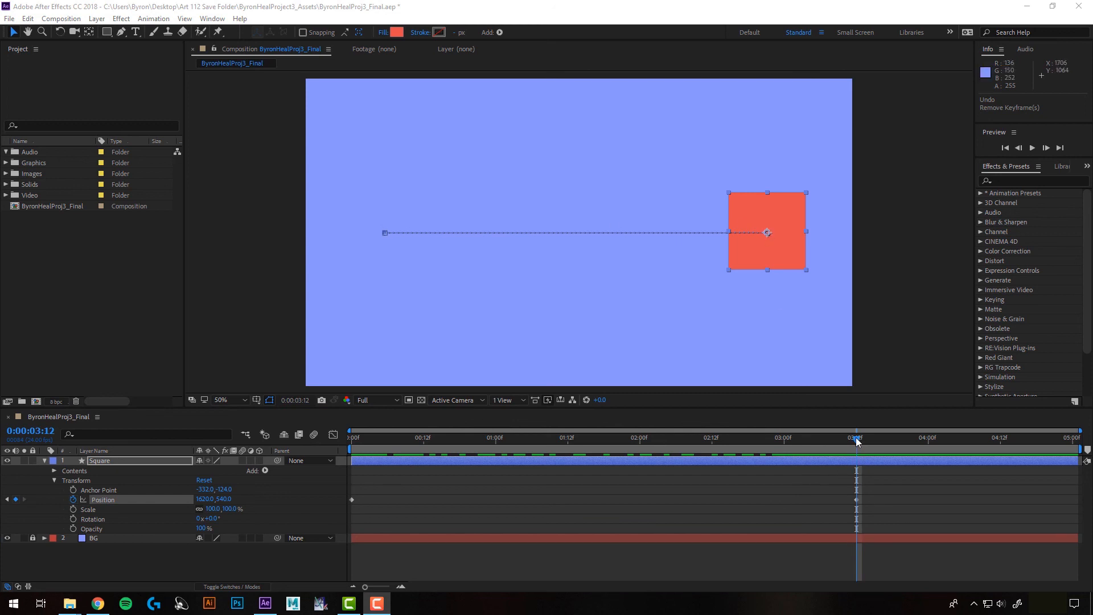
{"action": "mouse_move", "coordinate": [857, 440]}
{"action": "left_mouse_down"}
{"action": "mouse_move", "coordinate": [356, 448]}
{"action": "mouse_move", "coordinate": [548, 460]}
{"action": "mouse_move", "coordinate": [853, 449]}
{"action": "left_mouse_up"}
{"action": "left_click", "coordinate": [376, 503]}
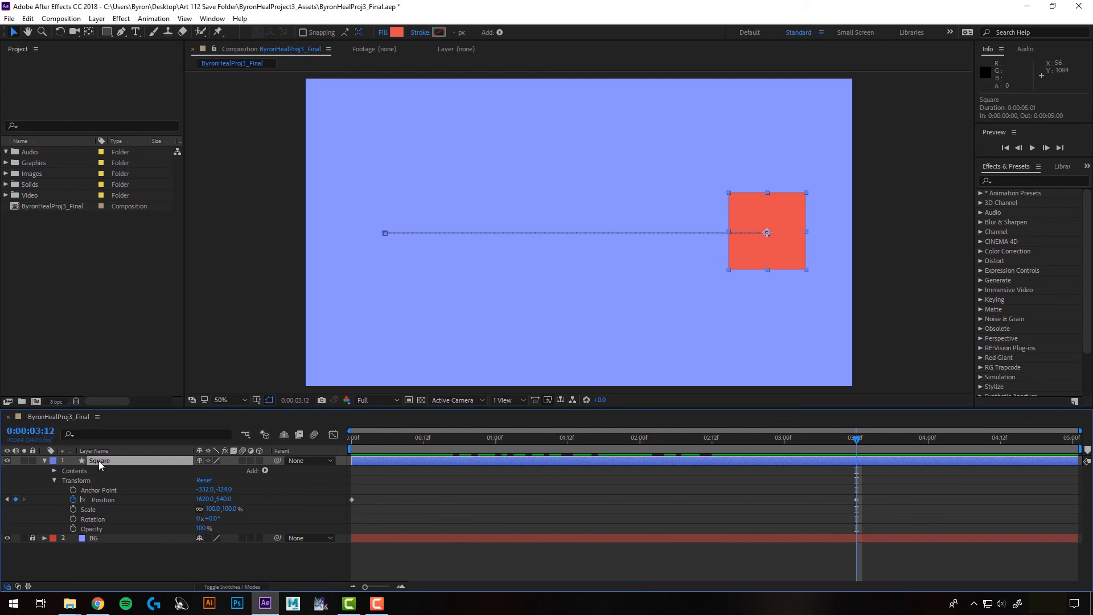
- Look through the Square layer's modified properties and contents, and reduce the layer to showing only its keyframed Position property
{"action": "key", "text": "p"}
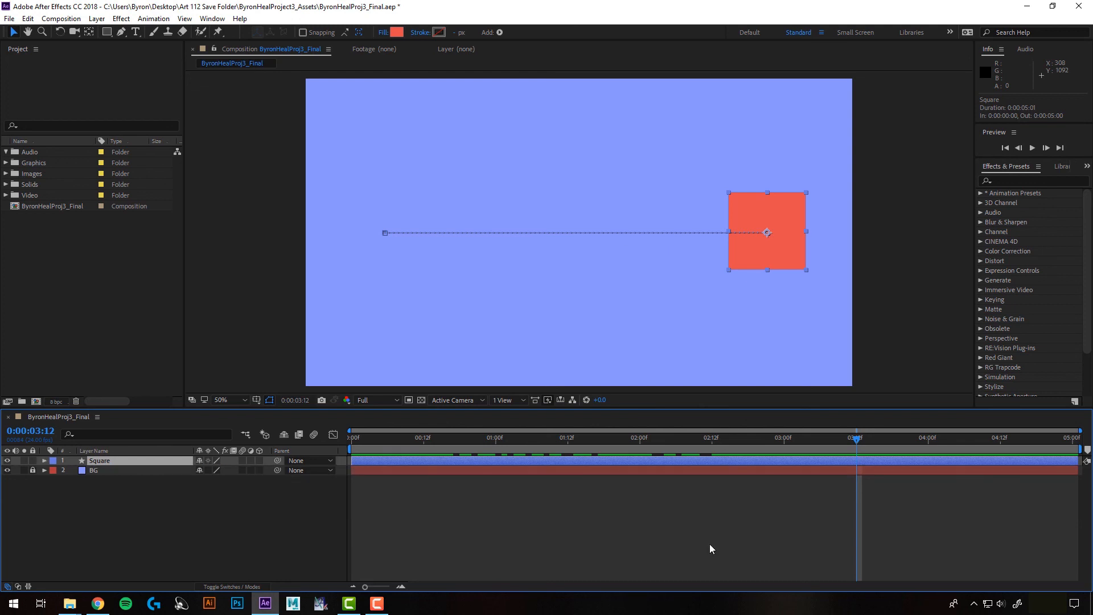
{"action": "key", "text": "u"}
{"action": "key", "text": "u"}
{"action": "key", "text": "u"}
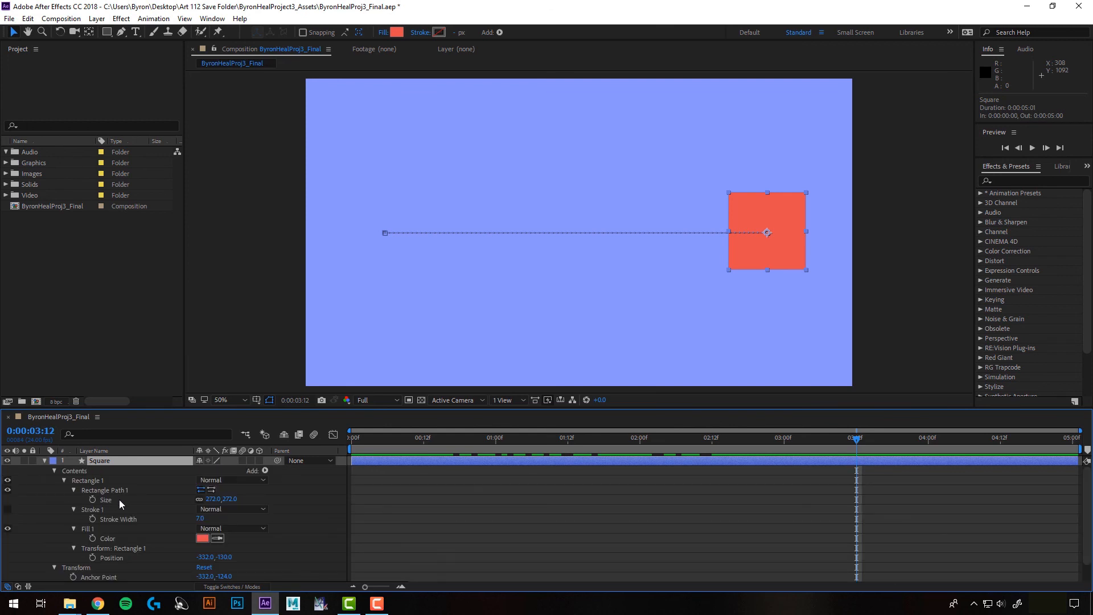
{"action": "scroll", "coordinate": [108, 482], "scroll_direction": "down", "scroll_amount": 1}
{"action": "left_click", "coordinate": [61, 548]}
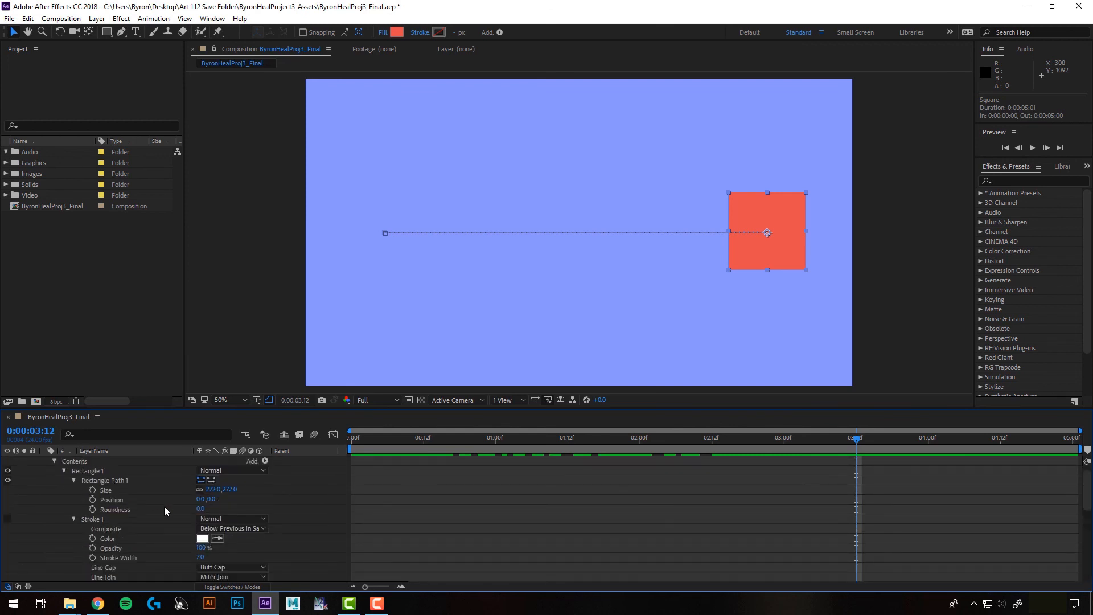
{"action": "left_click", "coordinate": [54, 460]}
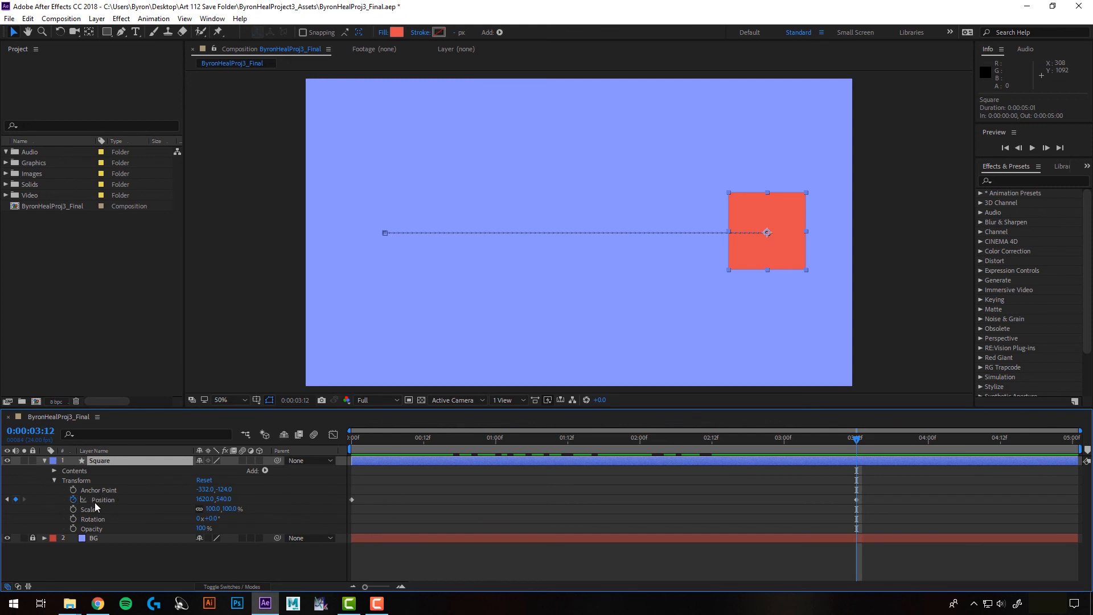
{"action": "key", "text": "u"}
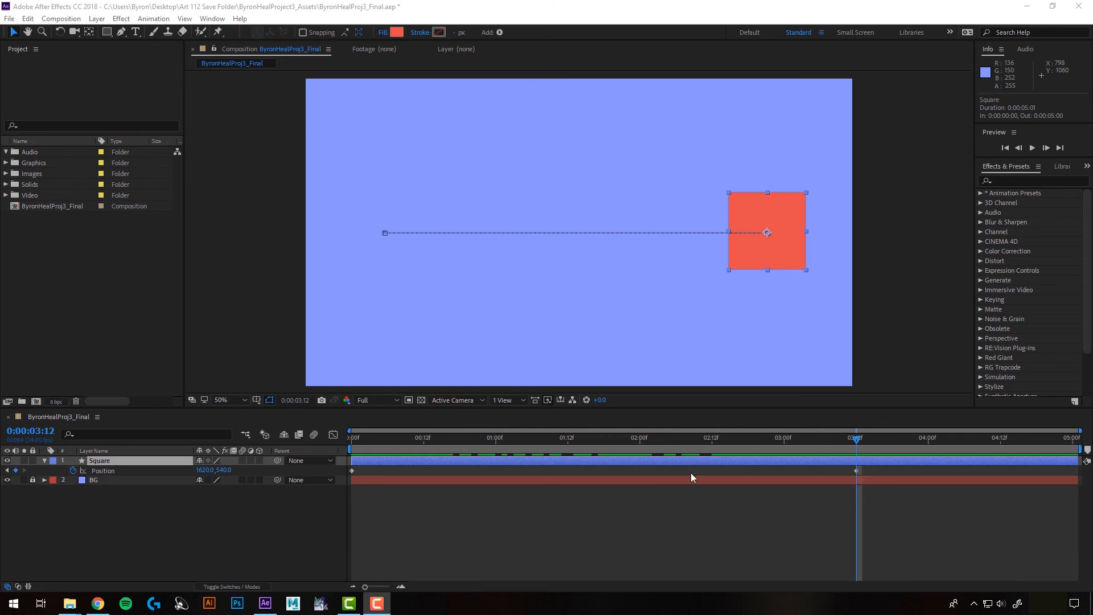
- Move the first Position keyframe to 0:00:00:12 and preview the animation with the delayed start
{"action": "left_click", "coordinate": [352, 439]}
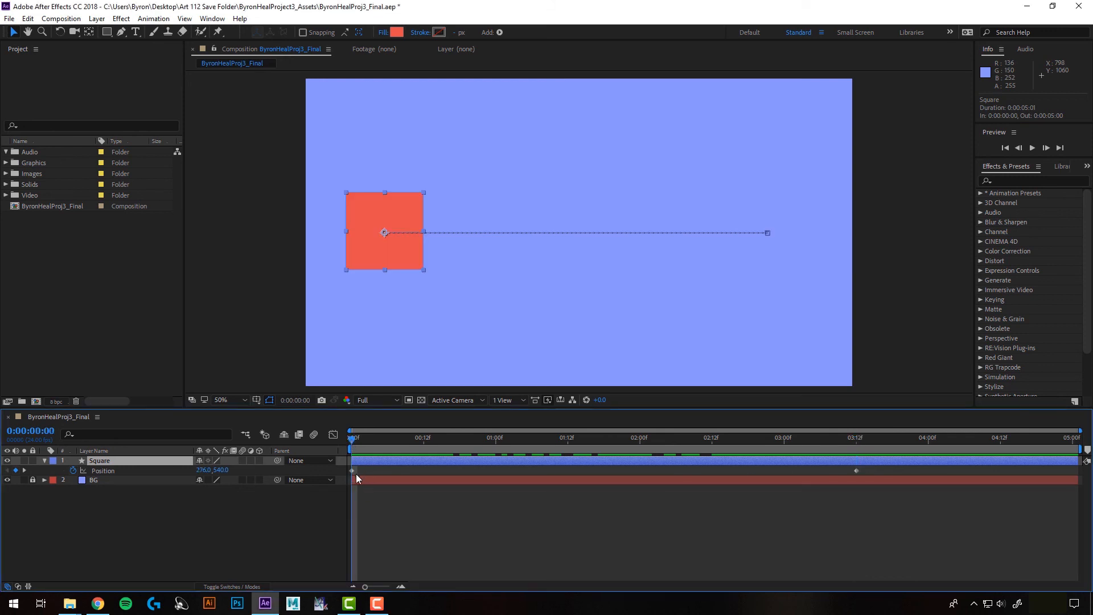
{"action": "mouse_move", "coordinate": [360, 440]}
{"action": "left_mouse_down"}
{"action": "mouse_move", "coordinate": [339, 449]}
{"action": "mouse_move", "coordinate": [427, 445]}
{"action": "mouse_move", "coordinate": [375, 446]}
{"action": "left_mouse_up"}
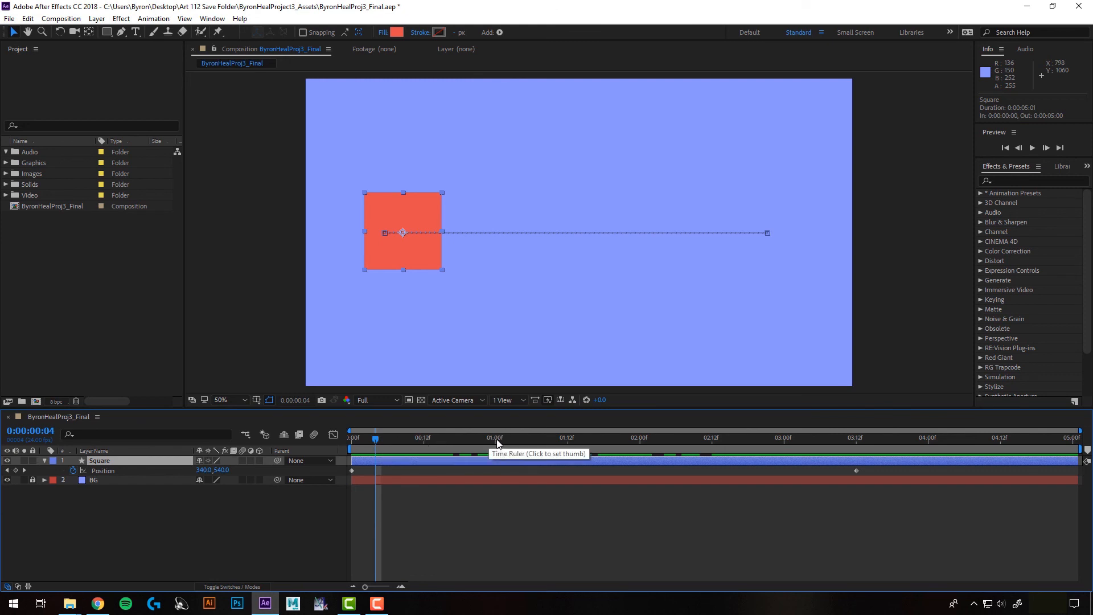
{"action": "left_click_drag", "start_coordinate": [370, 444], "coordinate": [422, 466]}
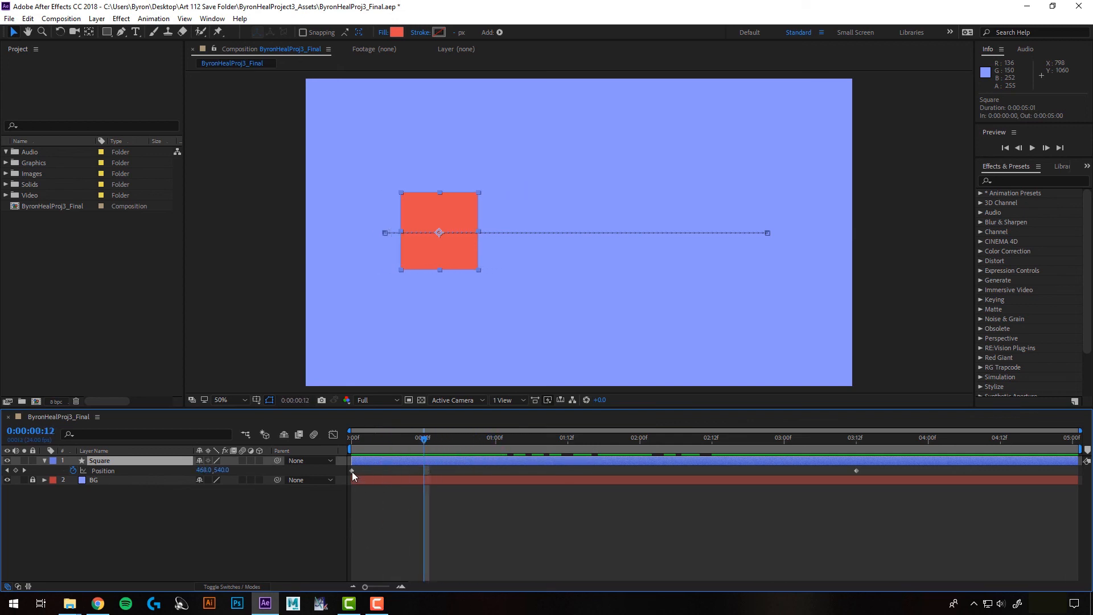
{"action": "left_click_drag", "start_coordinate": [351, 470], "coordinate": [422, 476]}
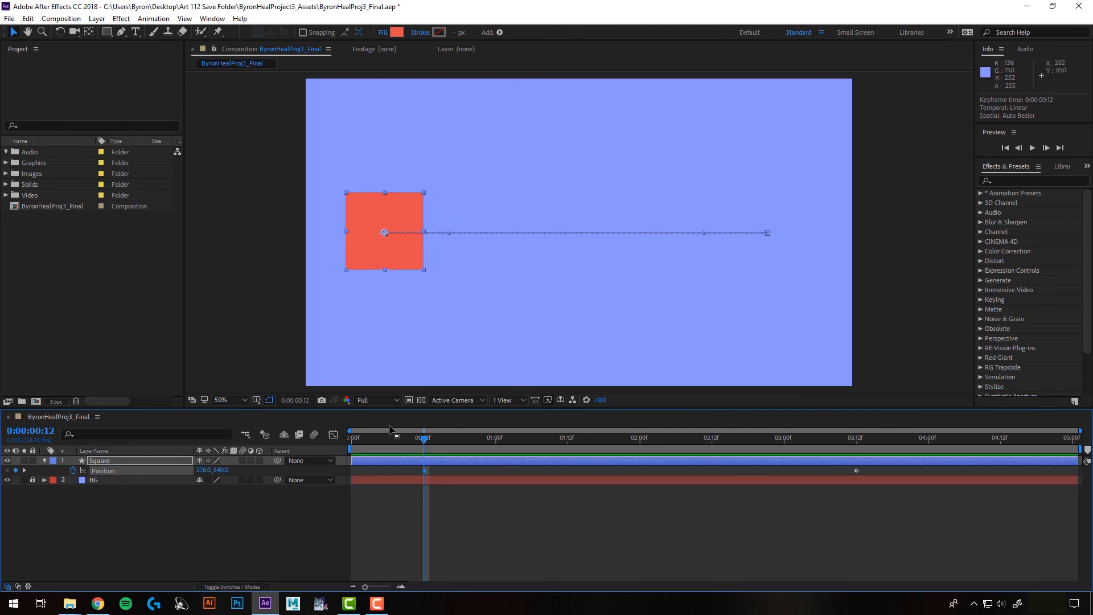
{"action": "left_click", "coordinate": [425, 473]}
{"action": "key", "text": "space"}
{"action": "left_click", "coordinate": [480, 542]}
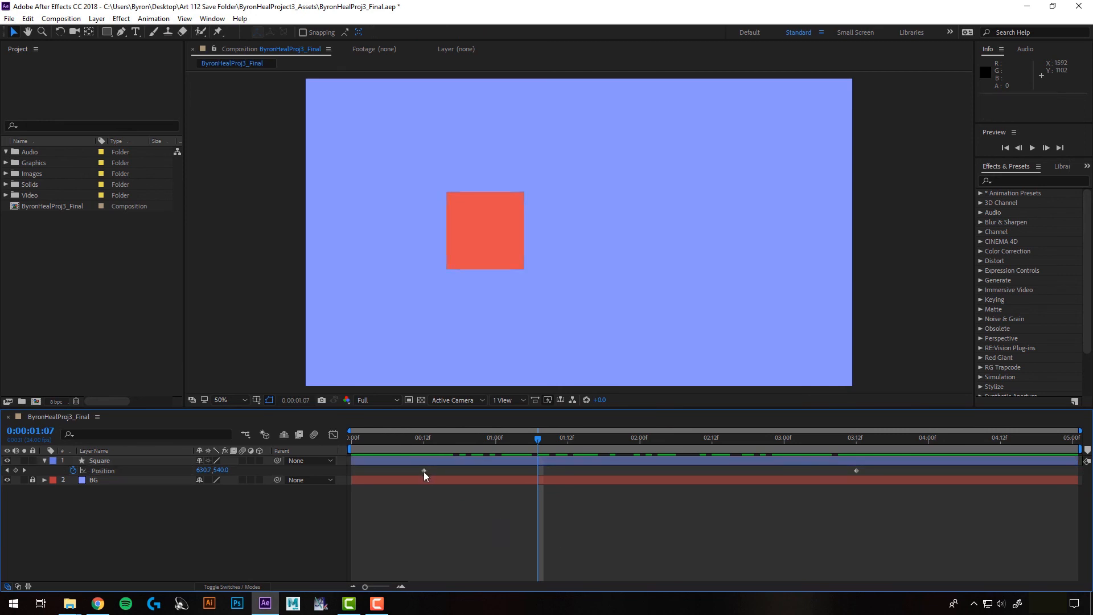
- Move the first Position keyframe back to 0:00:00:00 and the end keyframe to 0:00:02:12
{"action": "left_click_drag", "start_coordinate": [424, 472], "coordinate": [353, 473]}
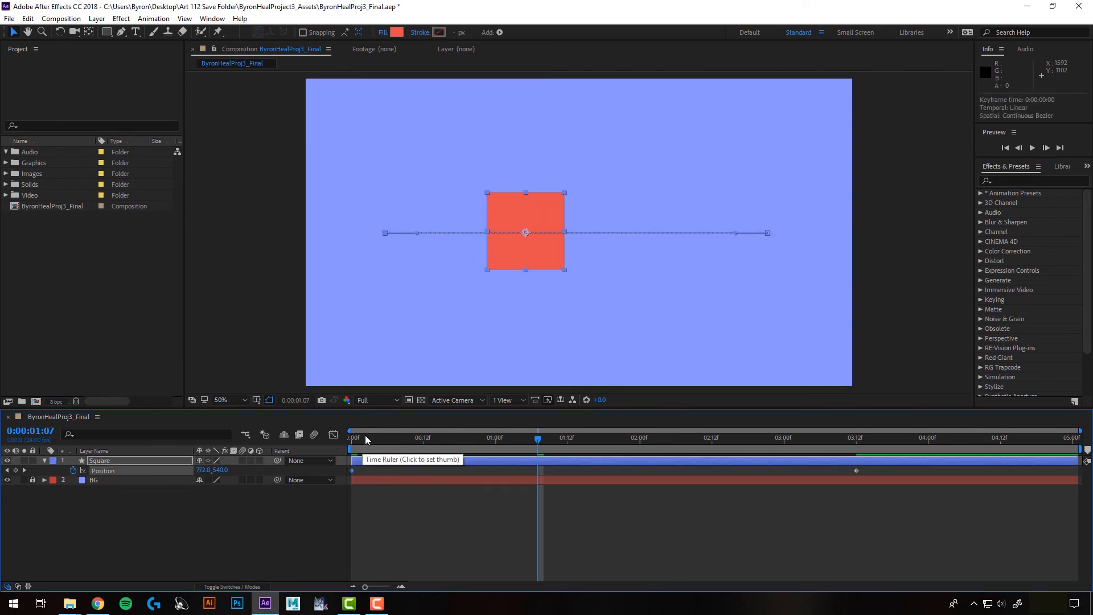
{"action": "left_click_drag", "start_coordinate": [364, 435], "coordinate": [339, 450]}
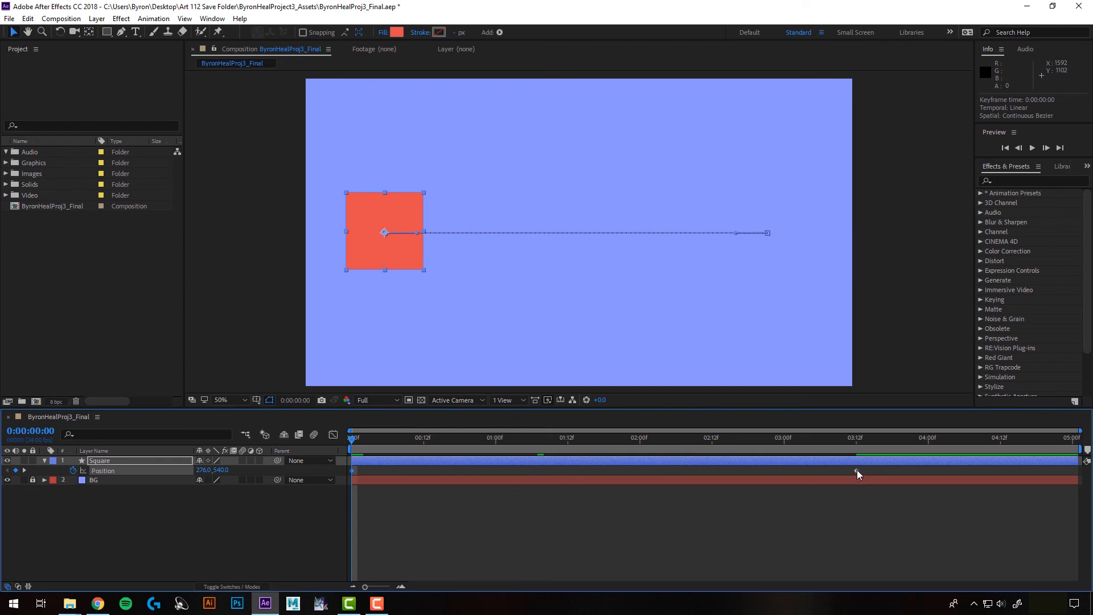
{"action": "left_click_drag", "start_coordinate": [856, 471], "coordinate": [712, 472]}
- Copy the first Position keyframe, paste it at 0:00:05:00, and preview the square's back-and-forth movement
{"action": "left_click_drag", "start_coordinate": [741, 446], "coordinate": [1074, 441]}
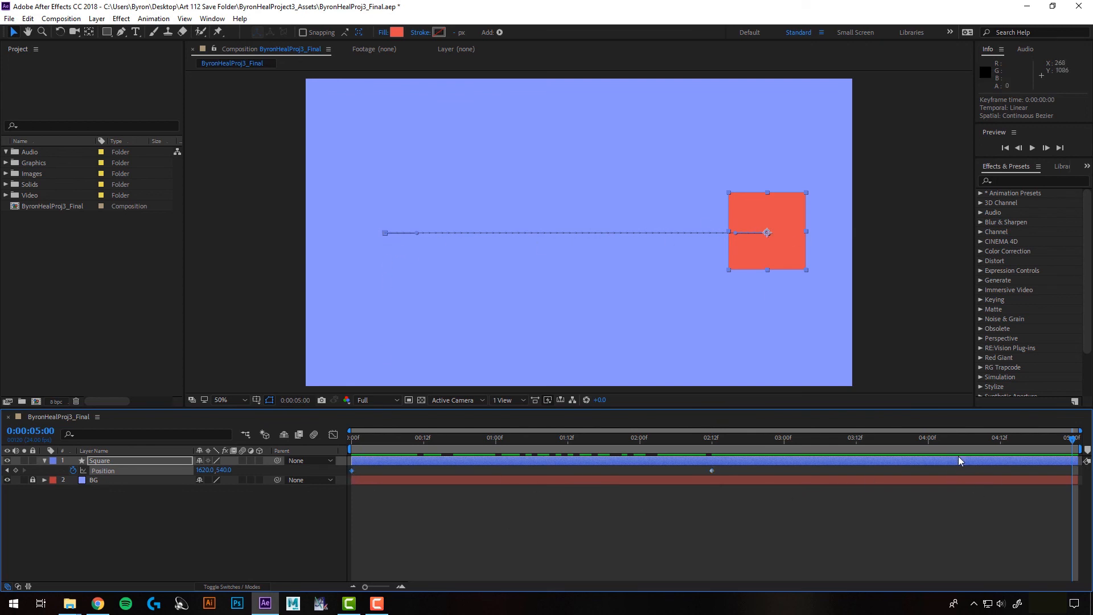
{"action": "left_click", "coordinate": [718, 502]}
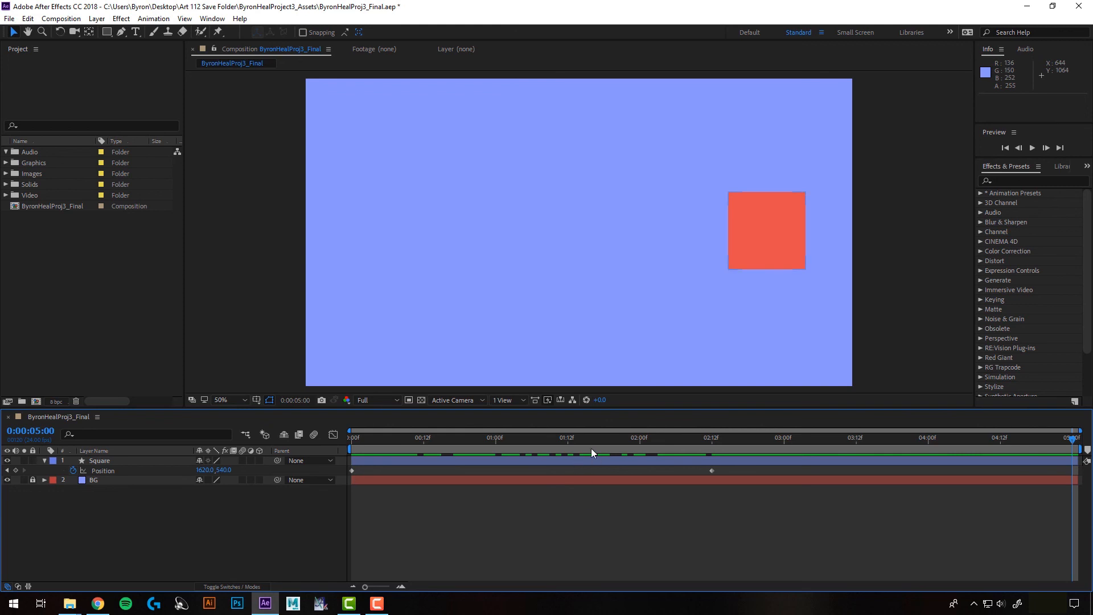
{"action": "left_click", "coordinate": [351, 470]}
{"action": "left_click", "coordinate": [28, 19]}
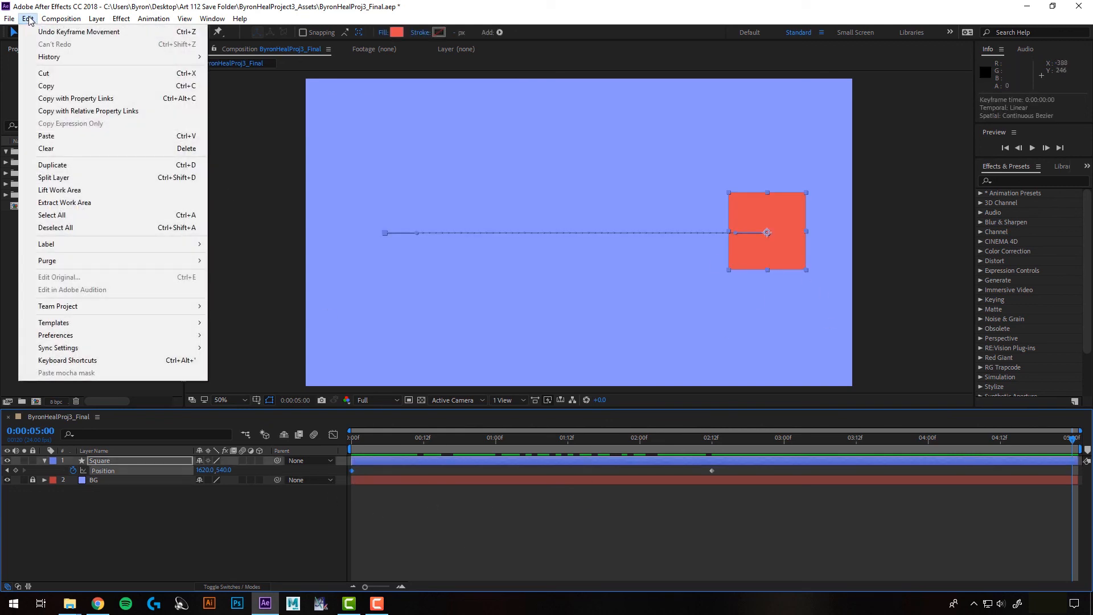
{"action": "left_click", "coordinate": [46, 86]}
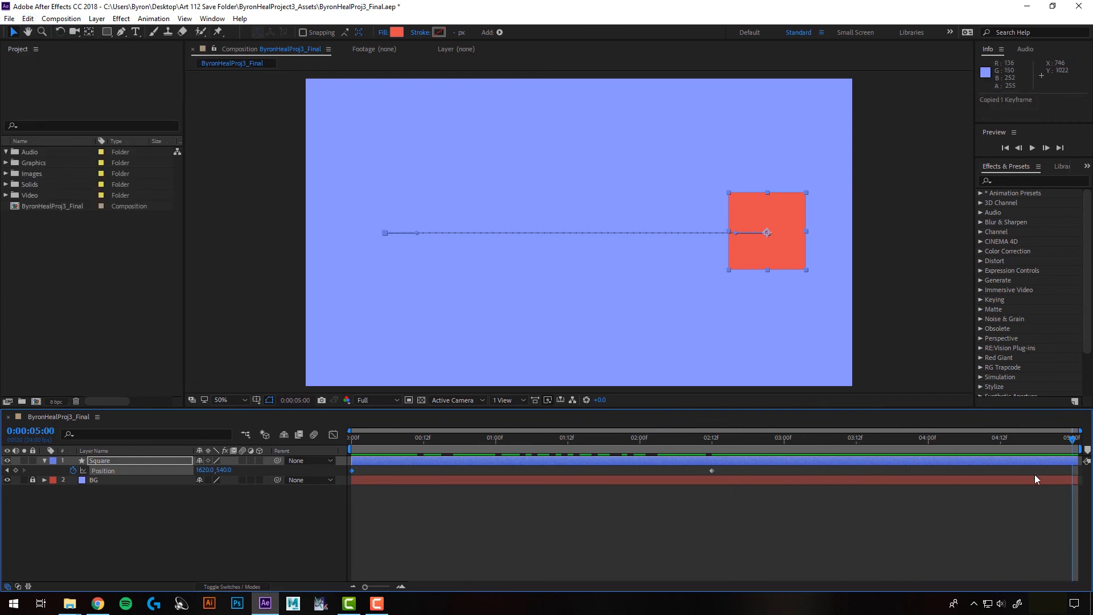
{"action": "left_click", "coordinate": [28, 19]}
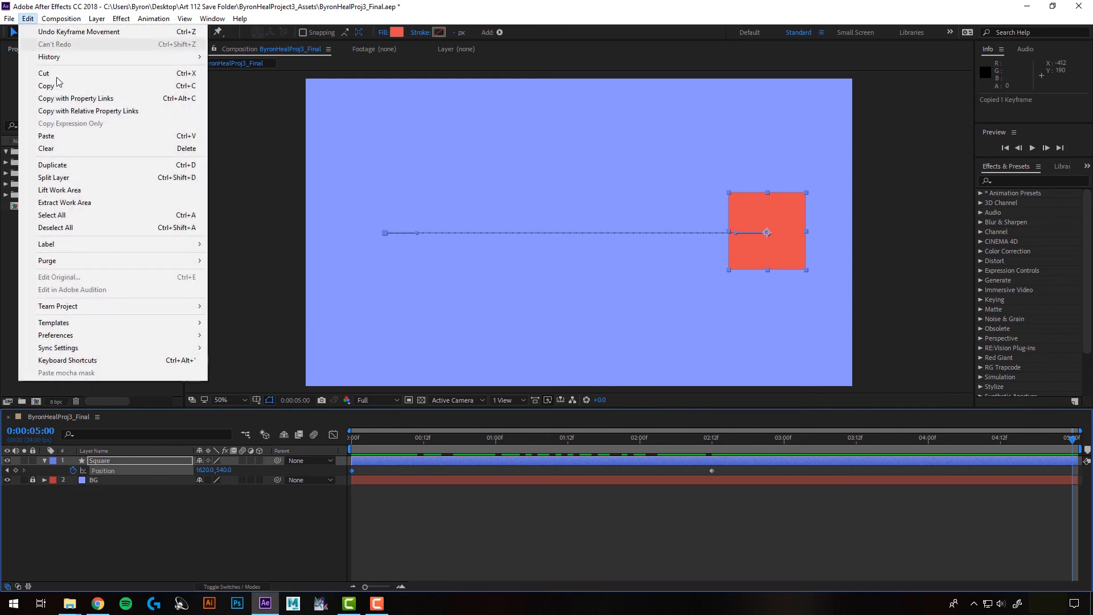
{"action": "left_click", "coordinate": [46, 136]}
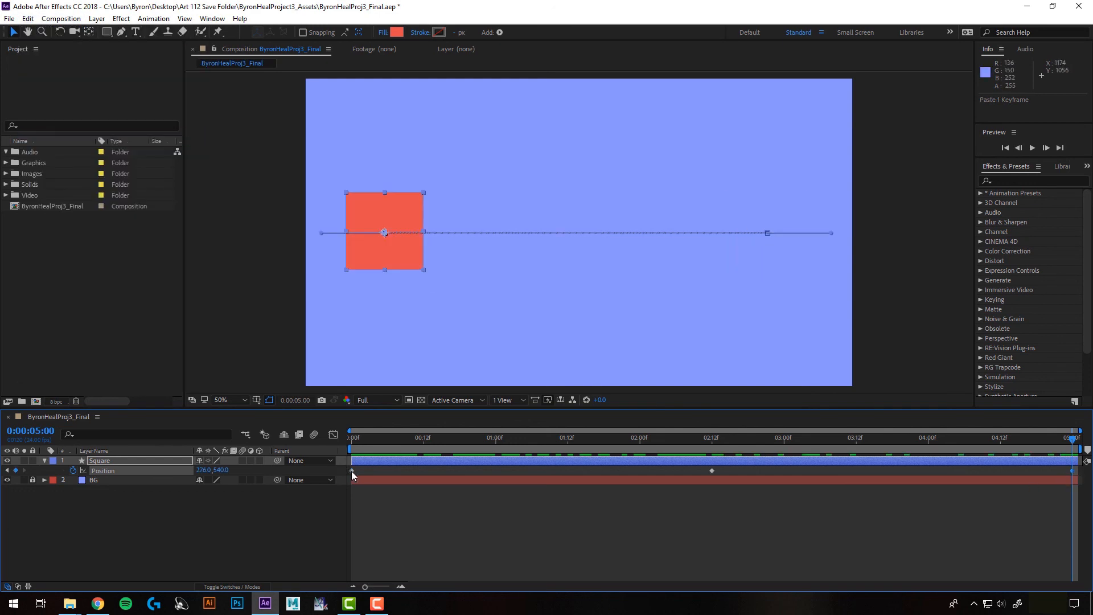
{"action": "key", "text": "space"}
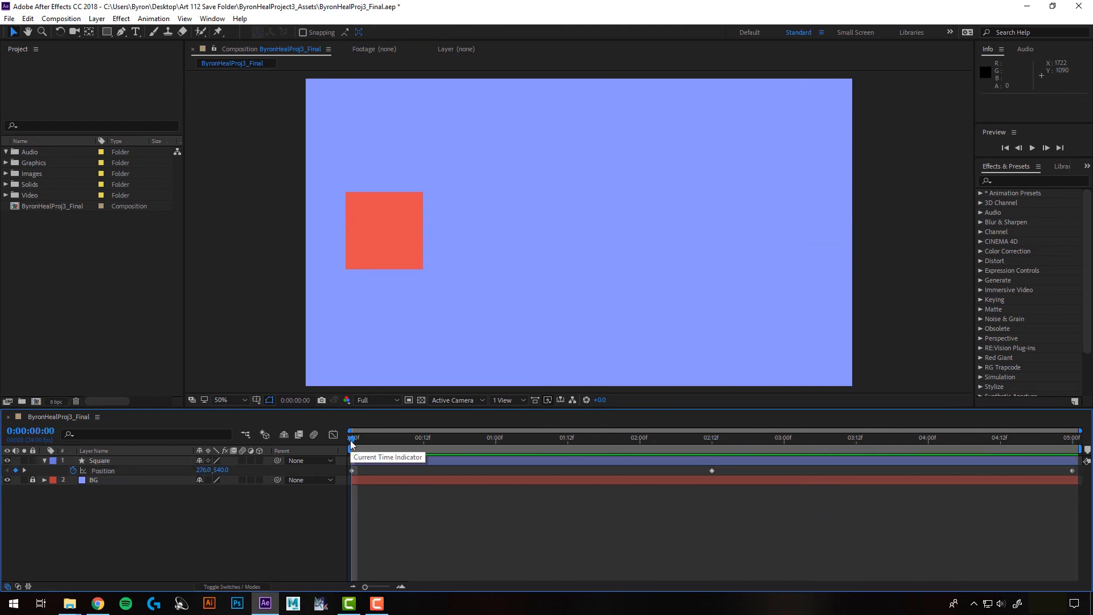
{"action": "left_click_drag", "start_coordinate": [350, 440], "coordinate": [340, 439]}
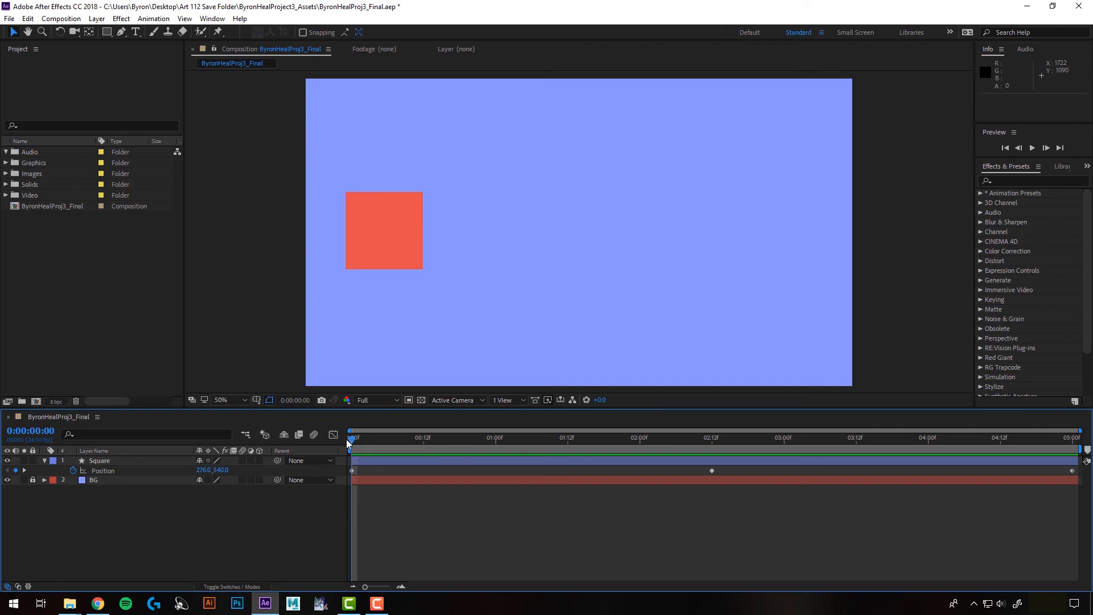
- Copy the Position keyframe at 0:00:02:12 and paste it at 0:00:03:00
{"action": "left_click_drag", "start_coordinate": [352, 440], "coordinate": [784, 453]}
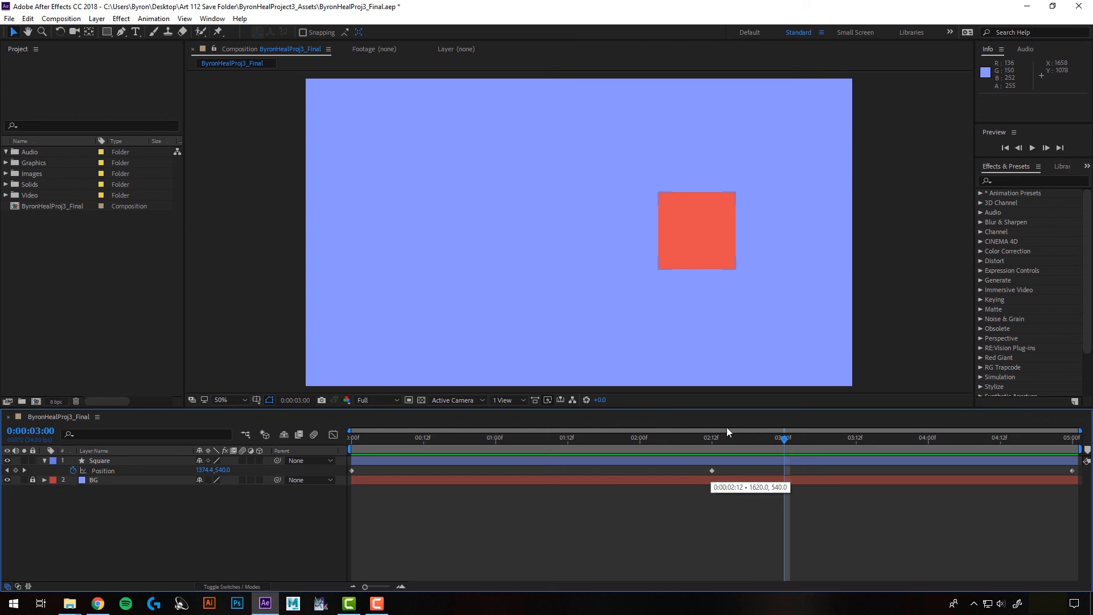
{"action": "left_click", "coordinate": [712, 470]}
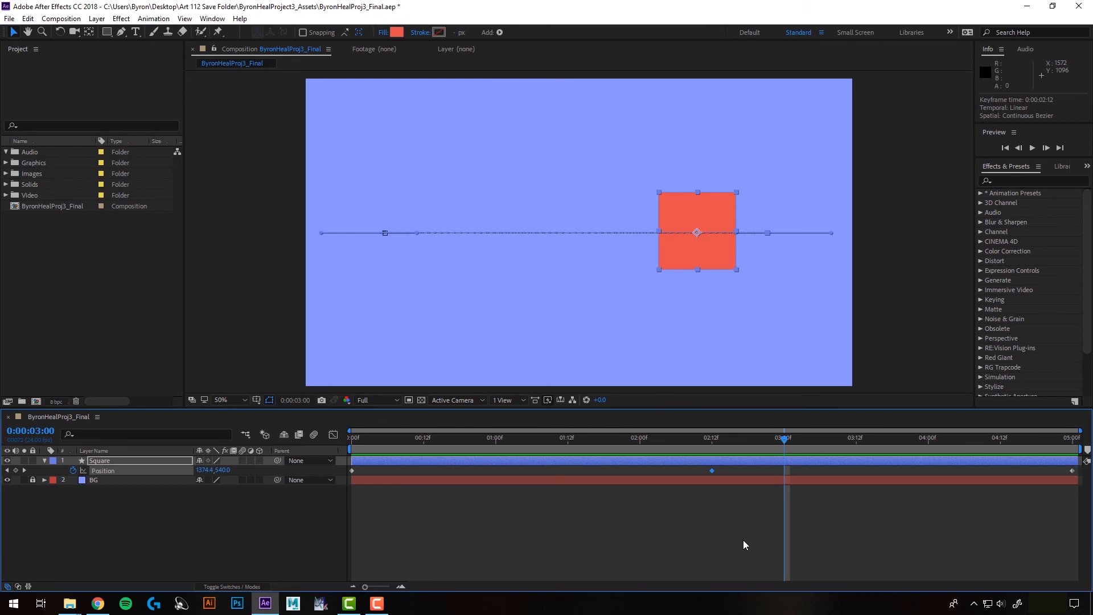
{"action": "key", "text": "ctrl+c"}
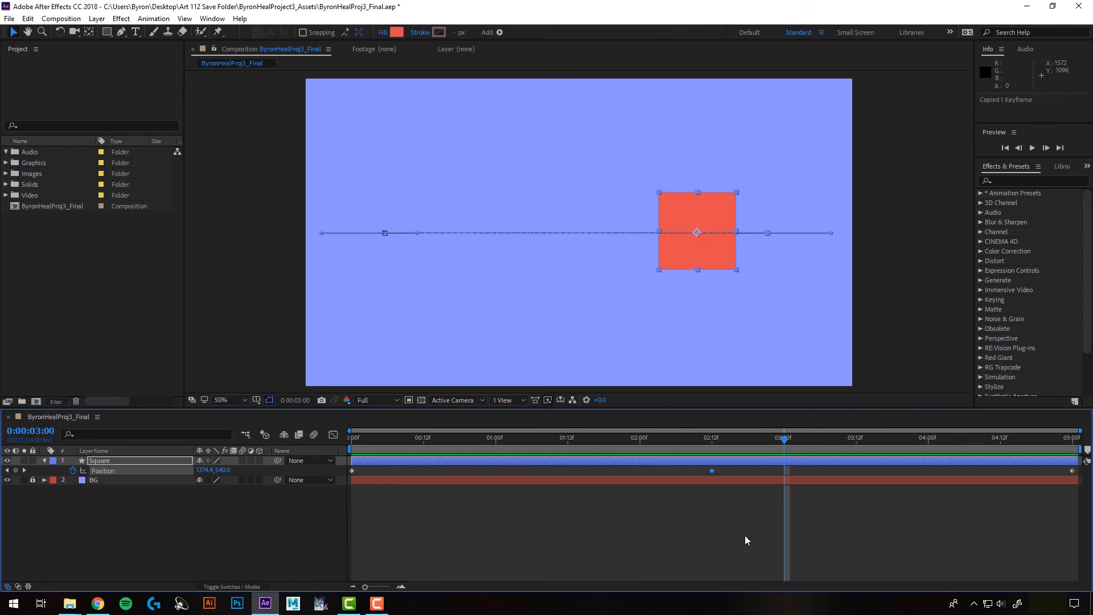
{"action": "key", "text": "ctrl+v"}
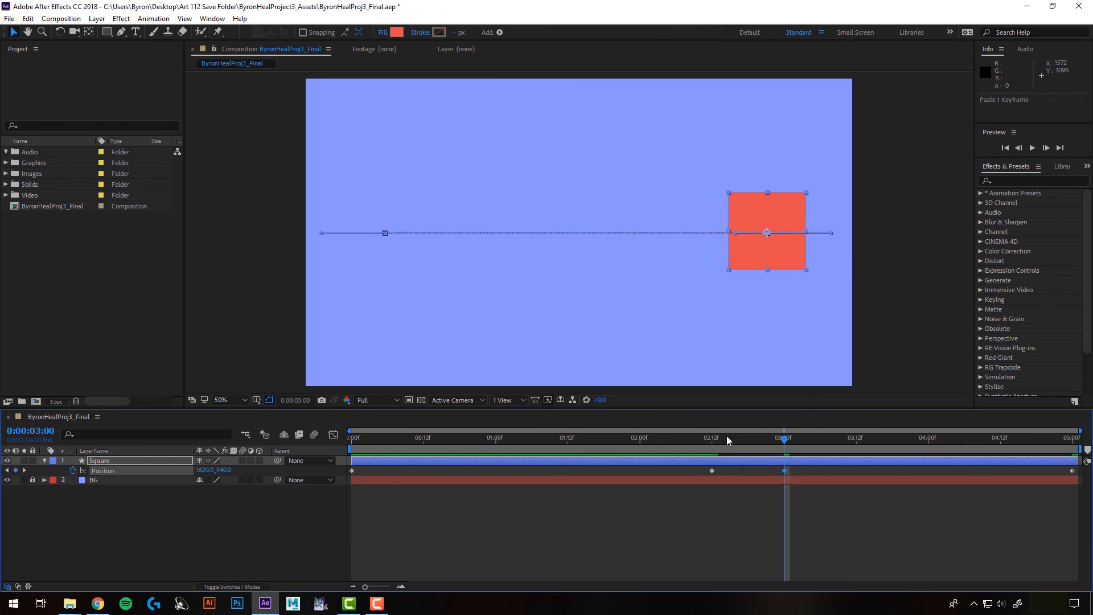
- Scrub and play between 0:00:02:12 and 0:00:03:00 to check the square's hold between the two matching keyframes
{"action": "left_click_drag", "start_coordinate": [727, 440], "coordinate": [770, 447]}
{"action": "key", "text": "Page_Down"}
{"action": "key", "text": "Page_Down"}
{"action": "key", "text": "Page_Down"}
{"action": "left_click_drag", "start_coordinate": [764, 444], "coordinate": [784, 434]}
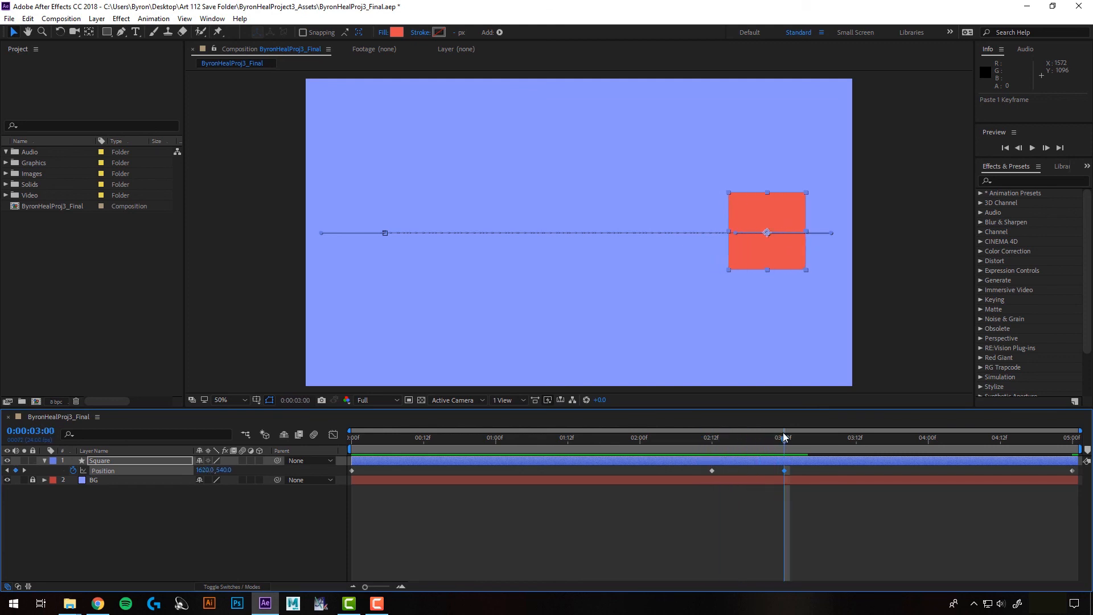
{"action": "left_click", "coordinate": [710, 439]}
{"action": "key", "text": "space"}
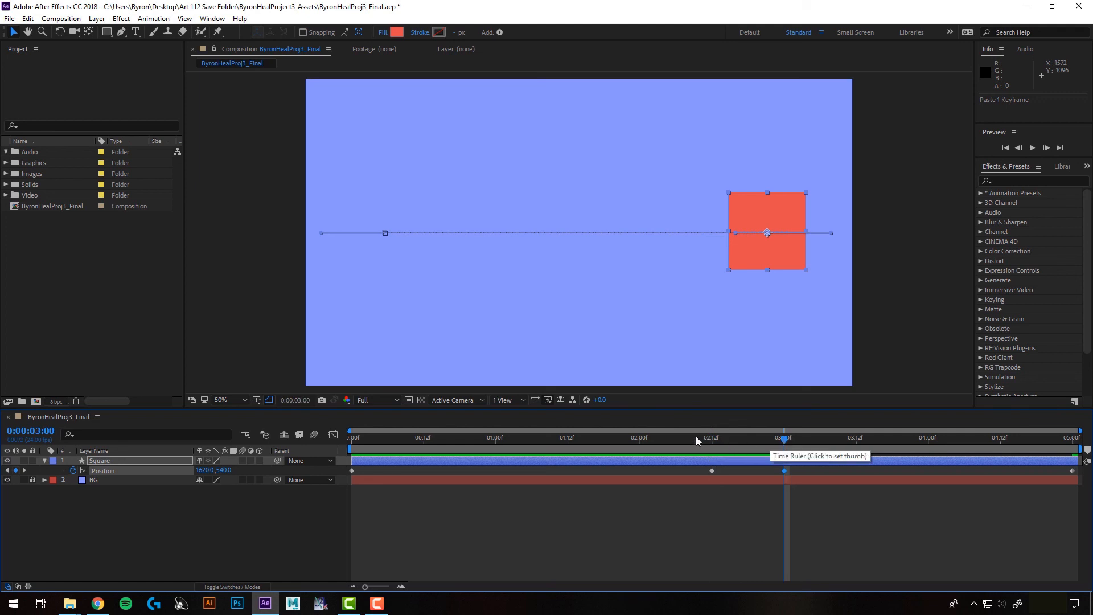
- Select all of the square's Position keyframes and set their spatial interpolation to Linear
{"action": "left_click", "coordinate": [711, 437]}
{"action": "left_click_drag", "start_coordinate": [715, 438], "coordinate": [746, 439]}
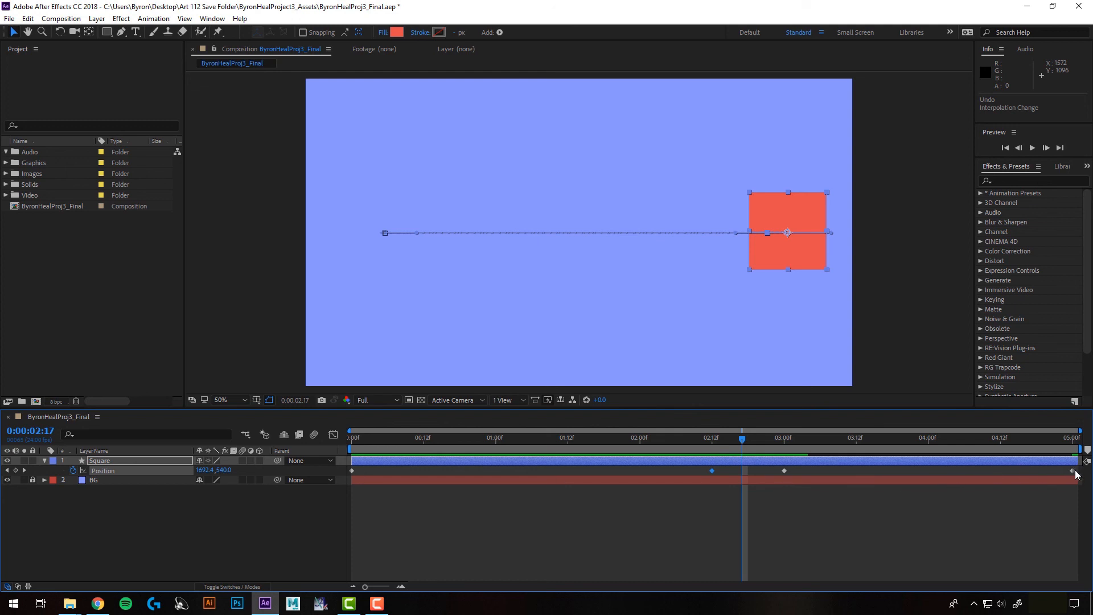
{"action": "left_click_drag", "start_coordinate": [1076, 470], "coordinate": [348, 474]}
{"action": "key", "text": "k"}
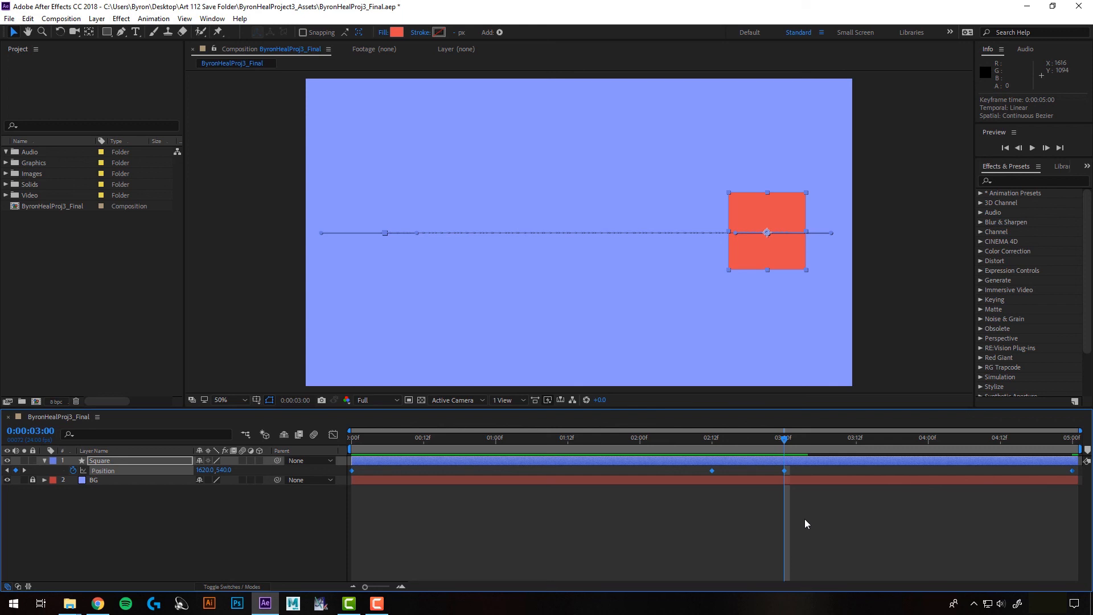
{"action": "right_click", "coordinate": [784, 470]}
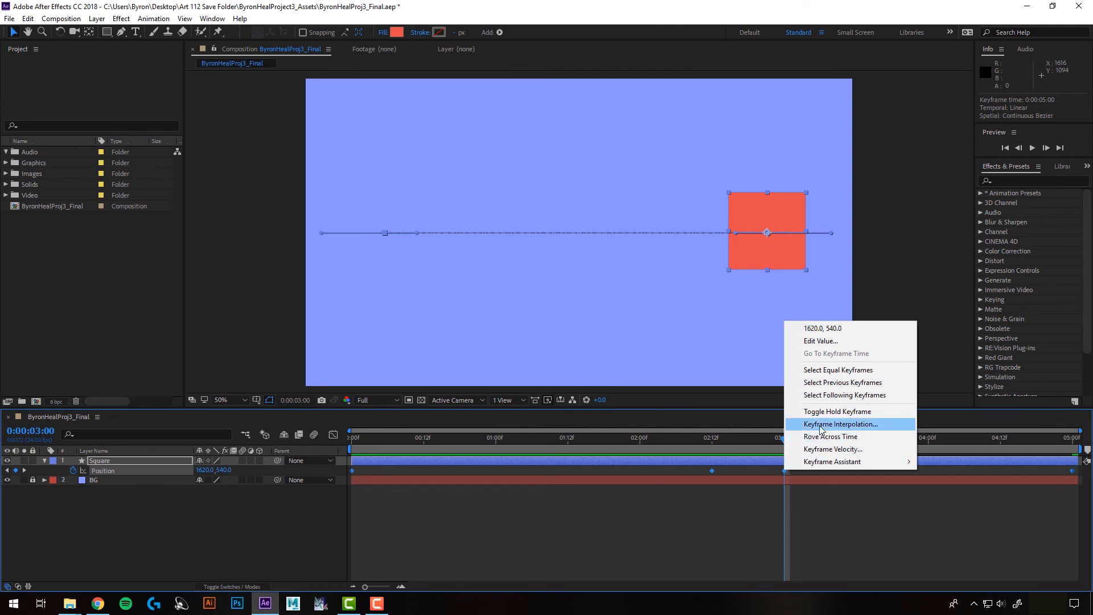
{"action": "left_click", "coordinate": [869, 425]}
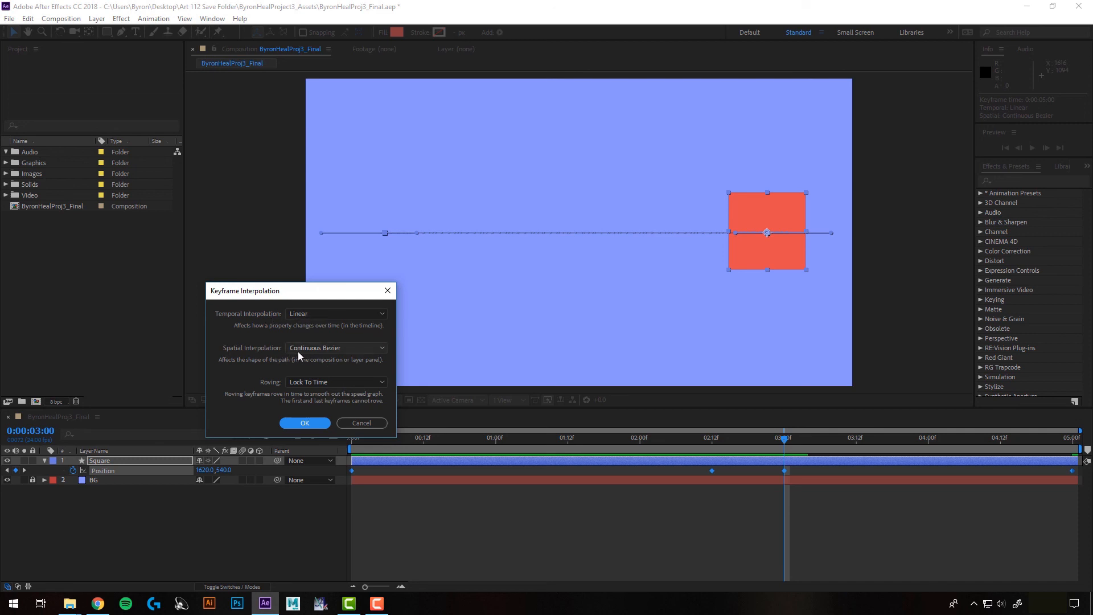
{"action": "left_click", "coordinate": [353, 350]}
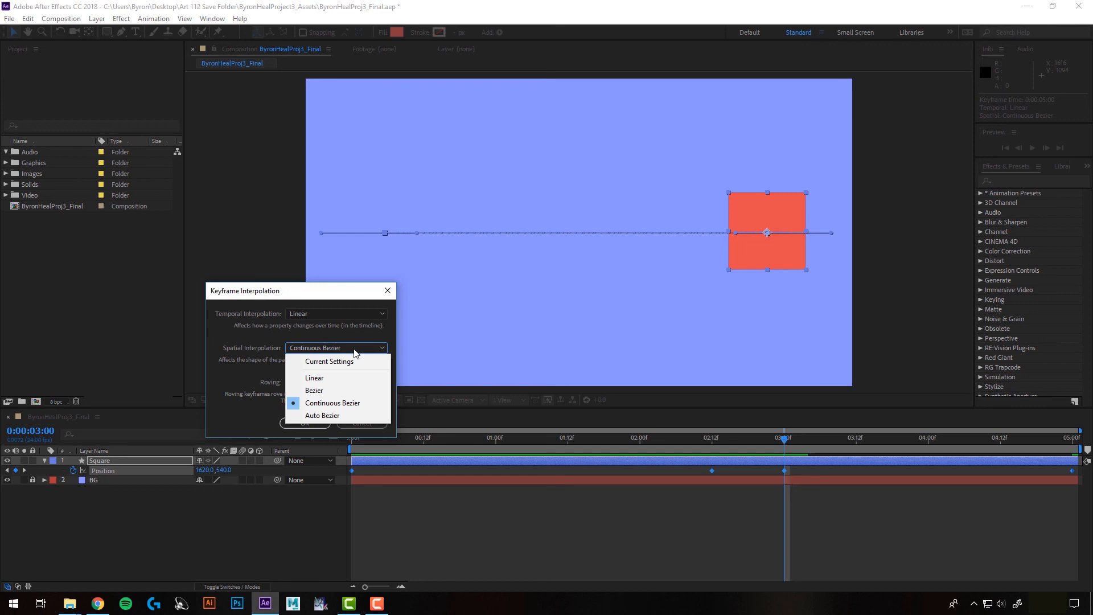
{"action": "left_click", "coordinate": [324, 378]}
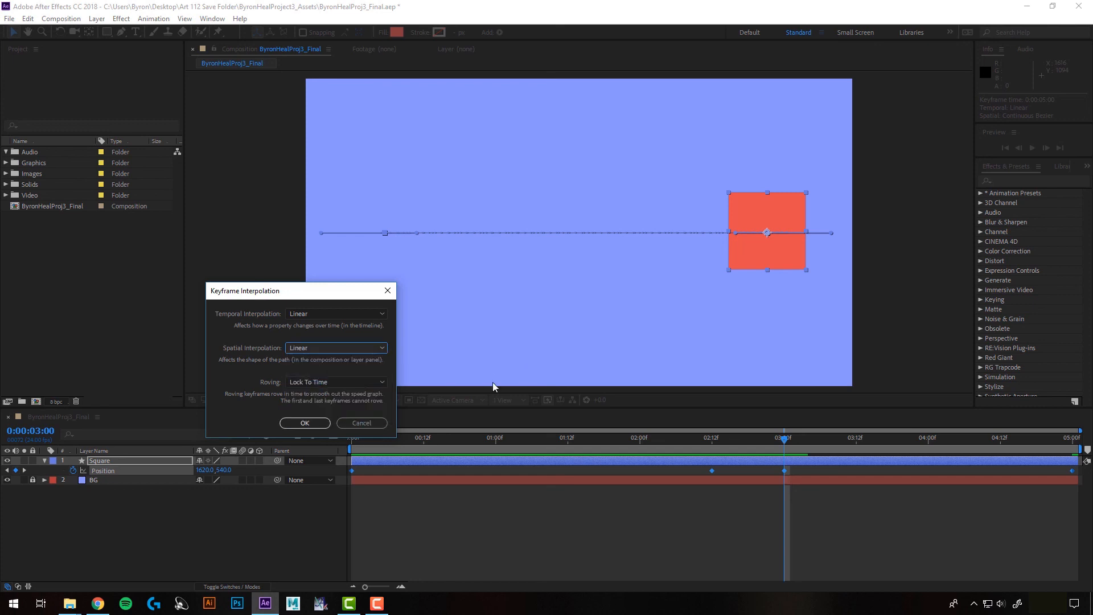
{"action": "left_click", "coordinate": [305, 423]}
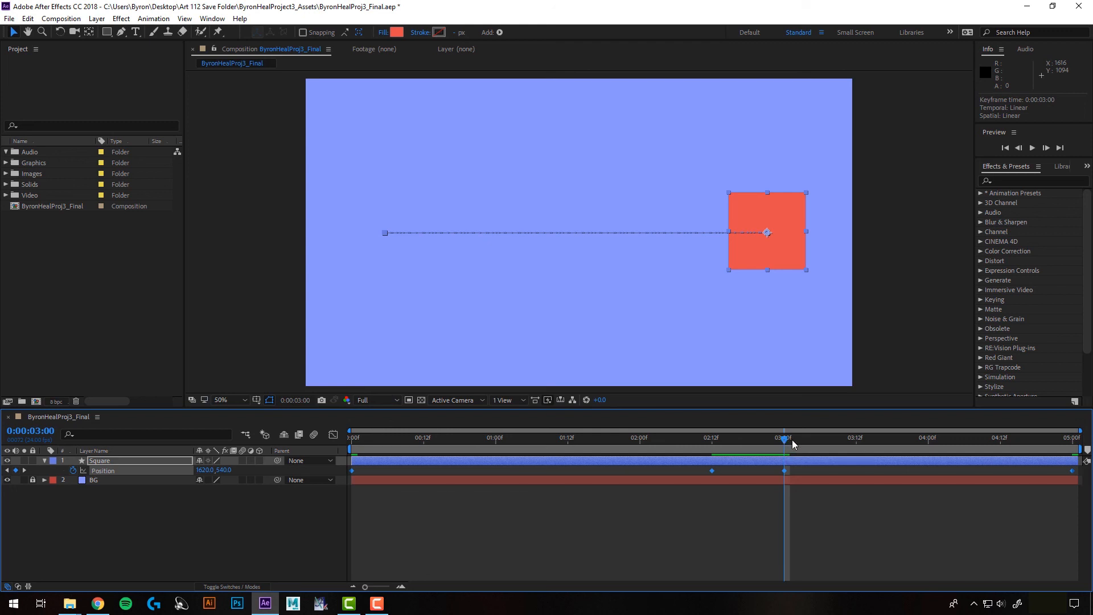
- Play the animation from 0:00:00:00 to check the square's movement and its pause between the matching keyframes
{"action": "left_click_drag", "start_coordinate": [785, 444], "coordinate": [296, 423]}
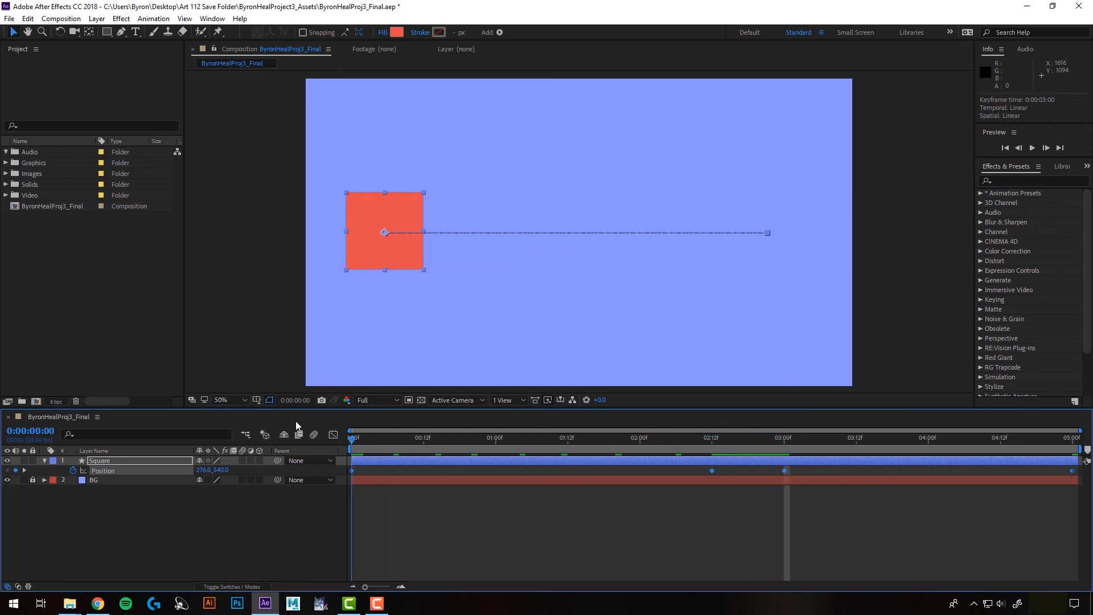
{"action": "left_click", "coordinate": [1032, 147]}
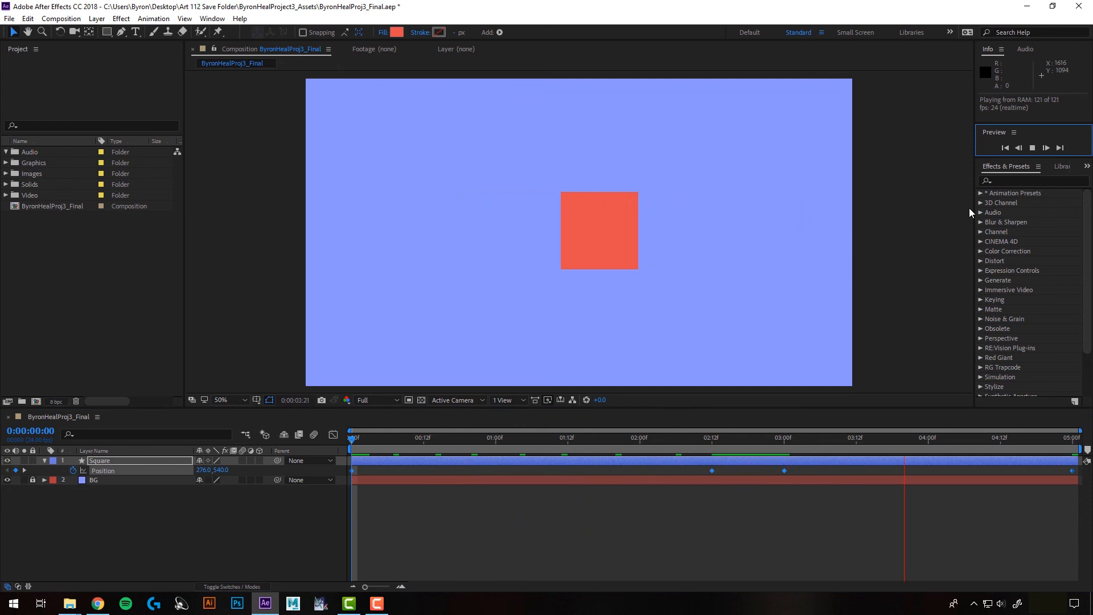
{"action": "left_click", "coordinate": [1033, 149]}
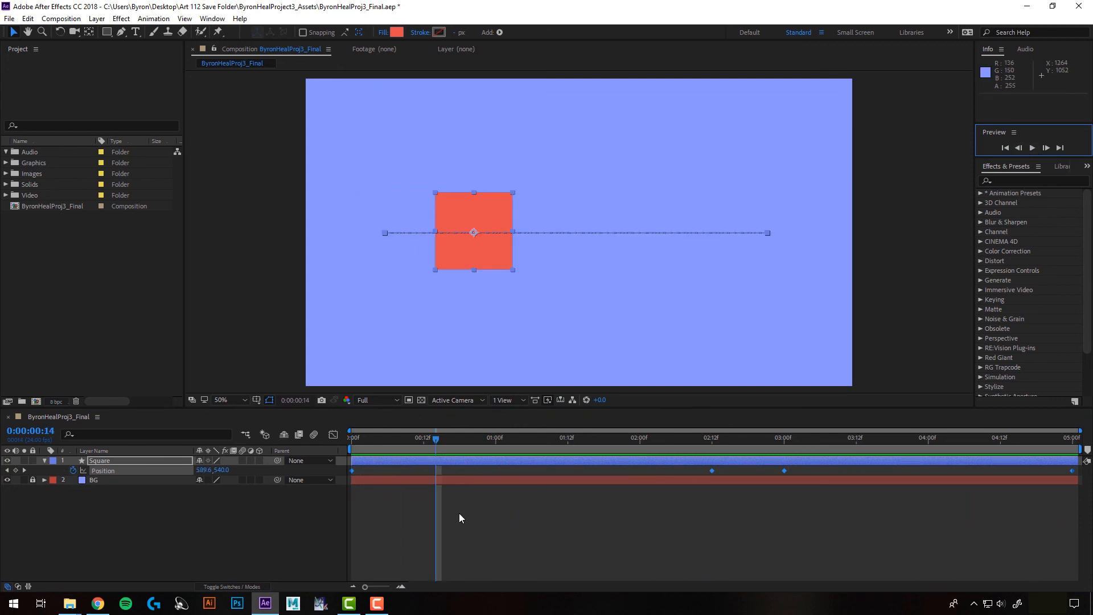
- Move the square to about 933, 158 at 0:00:01:04 and about 950, 906 at 0:00:04:06, and preview the diamond-shaped path
{"action": "left_click_drag", "start_coordinate": [430, 439], "coordinate": [520, 440]}
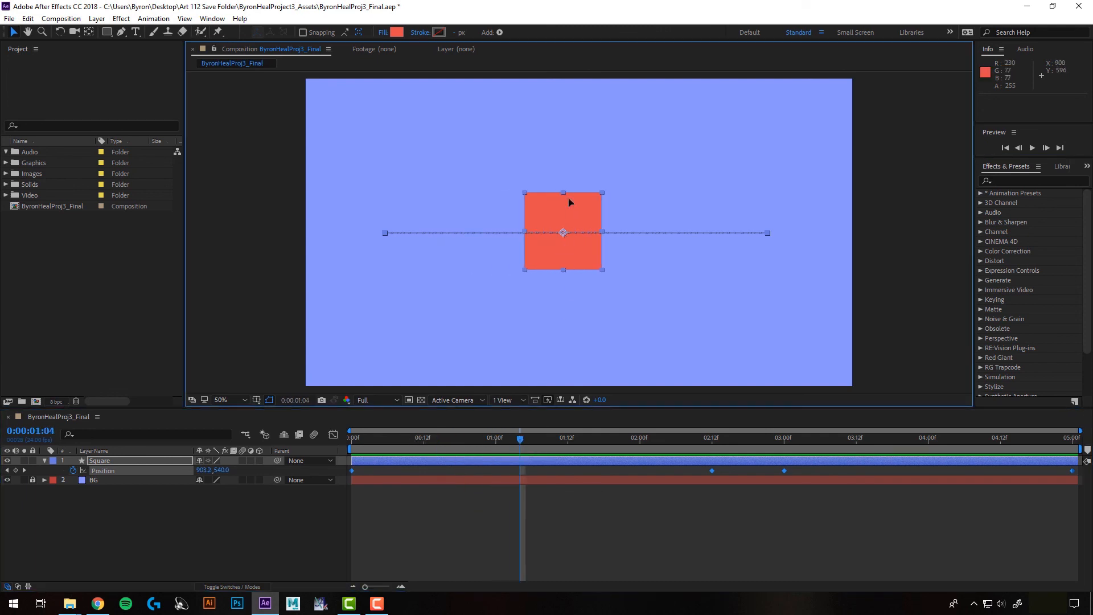
{"action": "left_click_drag", "start_coordinate": [568, 200], "coordinate": [577, 90]}
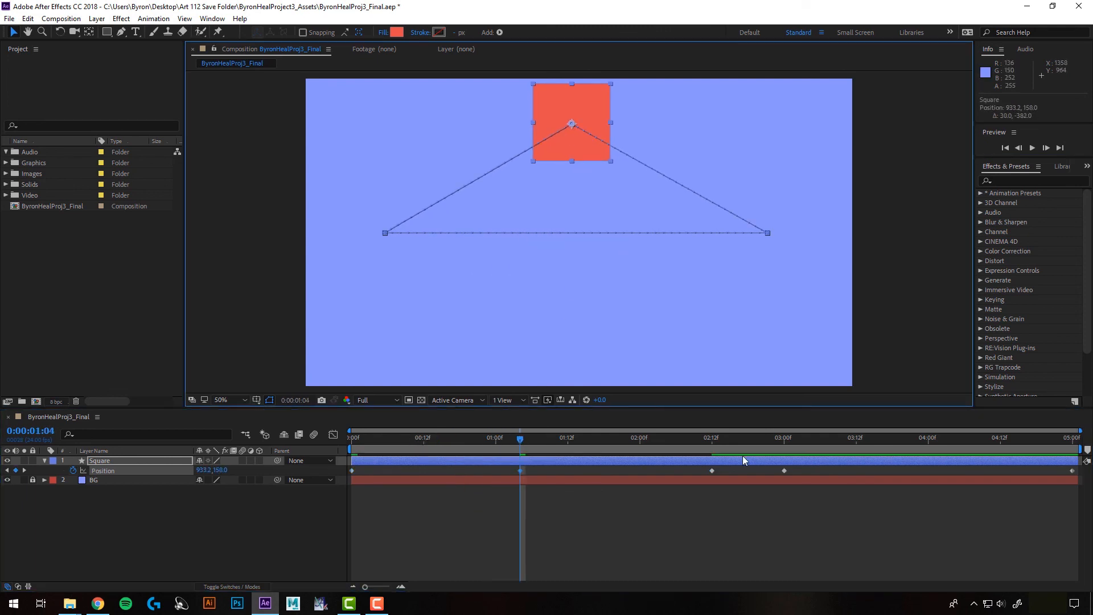
{"action": "left_click", "coordinate": [953, 441]}
{"action": "left_click_drag", "start_coordinate": [537, 257], "coordinate": [584, 361]}
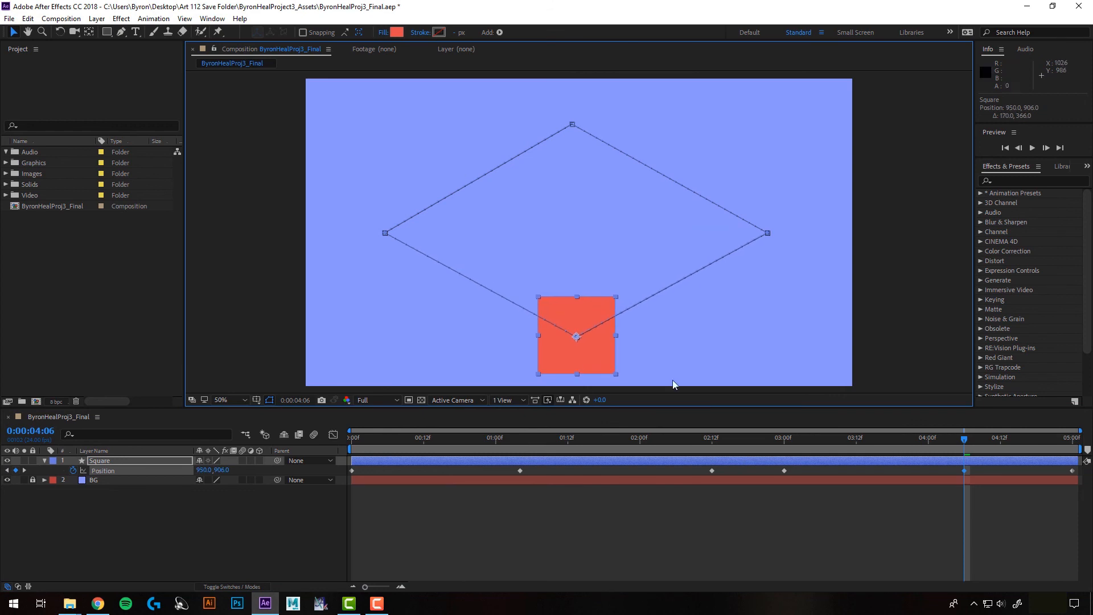
{"action": "left_click", "coordinate": [1033, 148]}
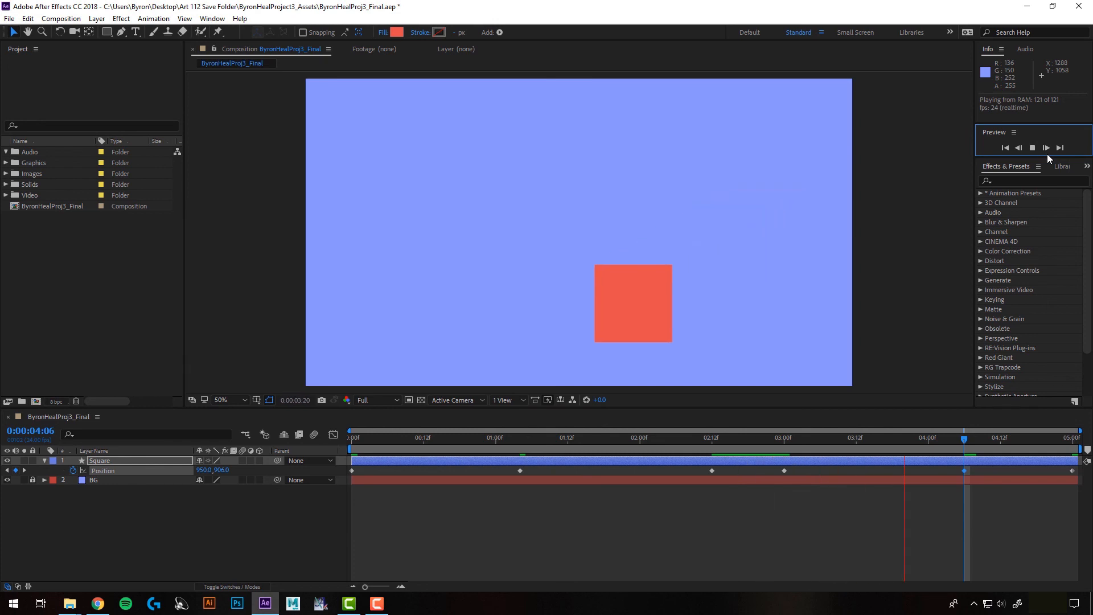
{"action": "key", "text": "space"}
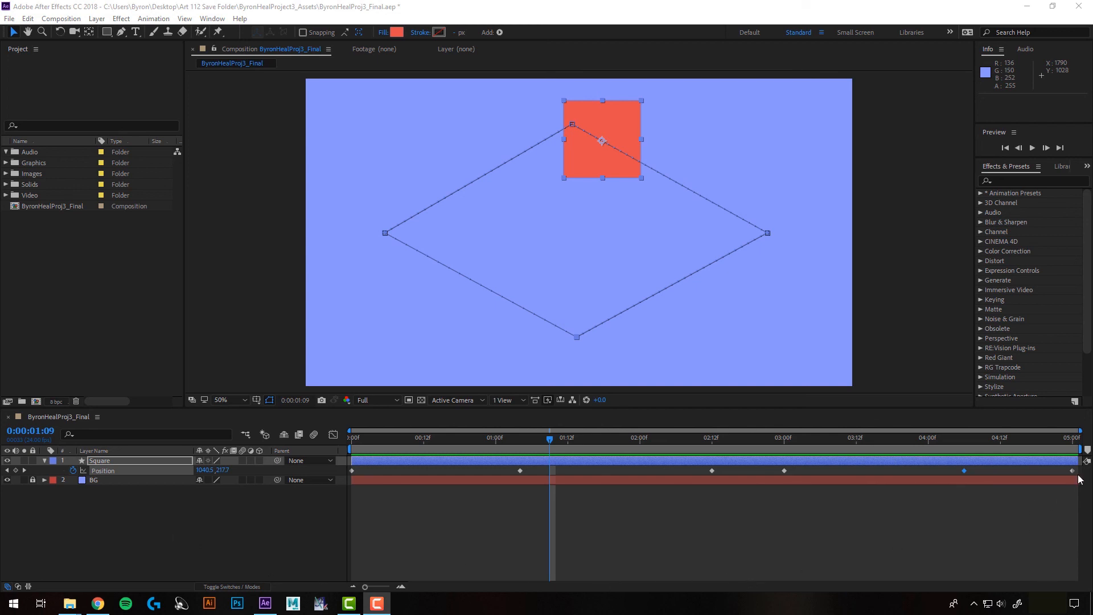
- Try deleting all Position keyframes, undo it, and try clearing them by disabling Position's animation, undoing that too
{"action": "left_click_drag", "start_coordinate": [1080, 474], "coordinate": [350, 480]}
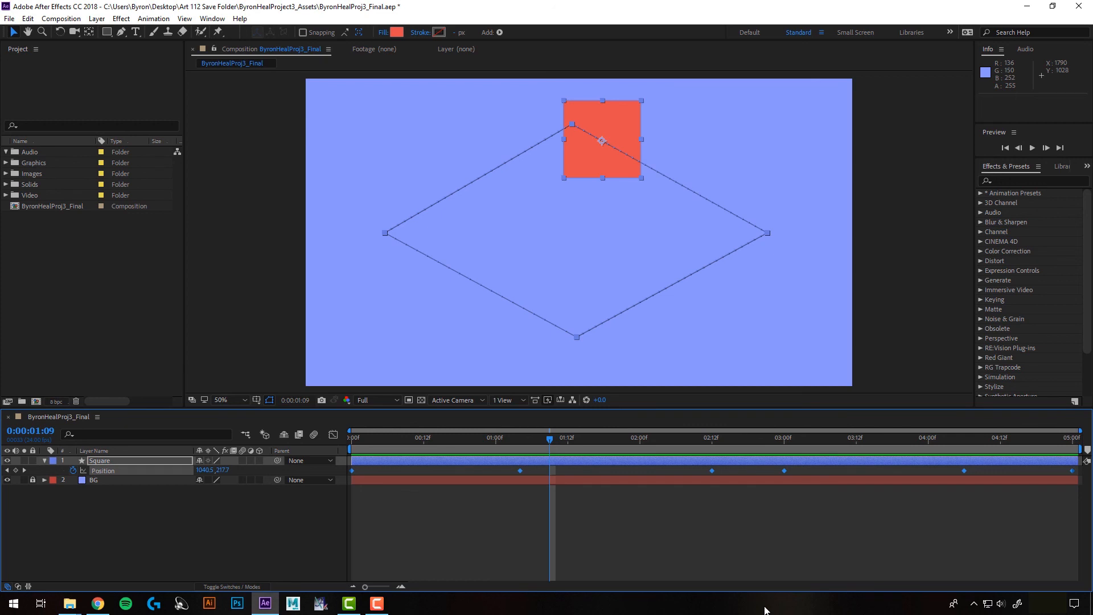
{"action": "key", "text": "Delete"}
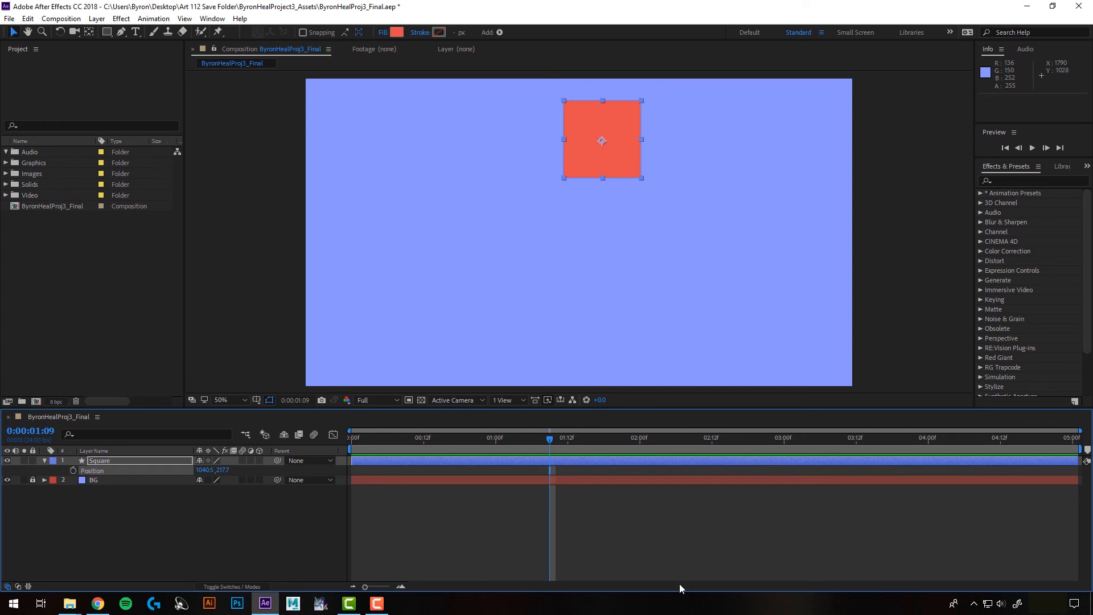
{"action": "key", "text": "ctrl+z"}
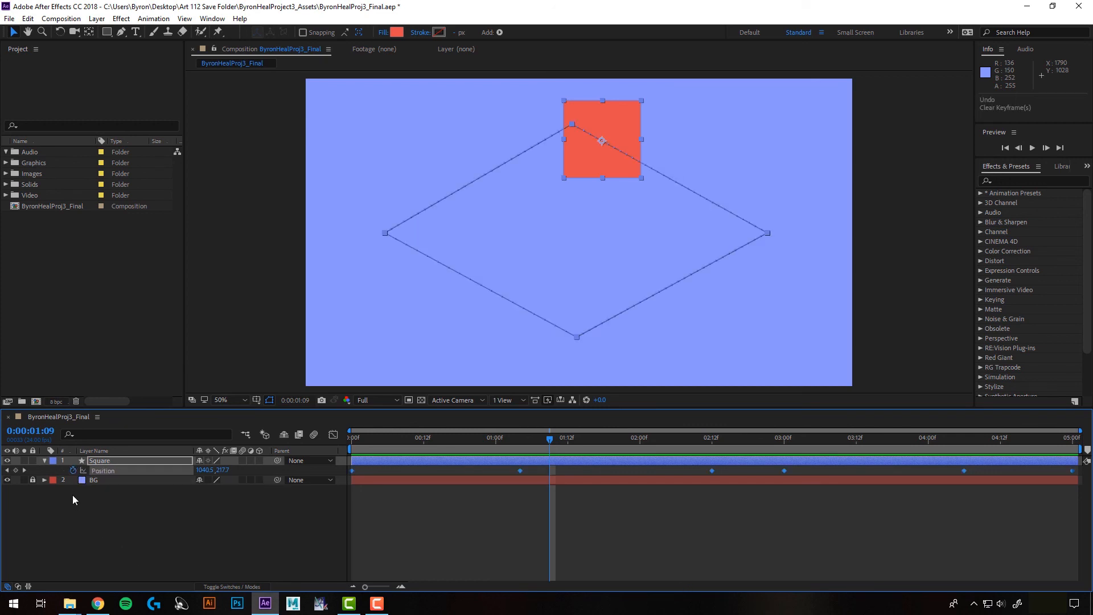
{"action": "left_click", "coordinate": [73, 470]}
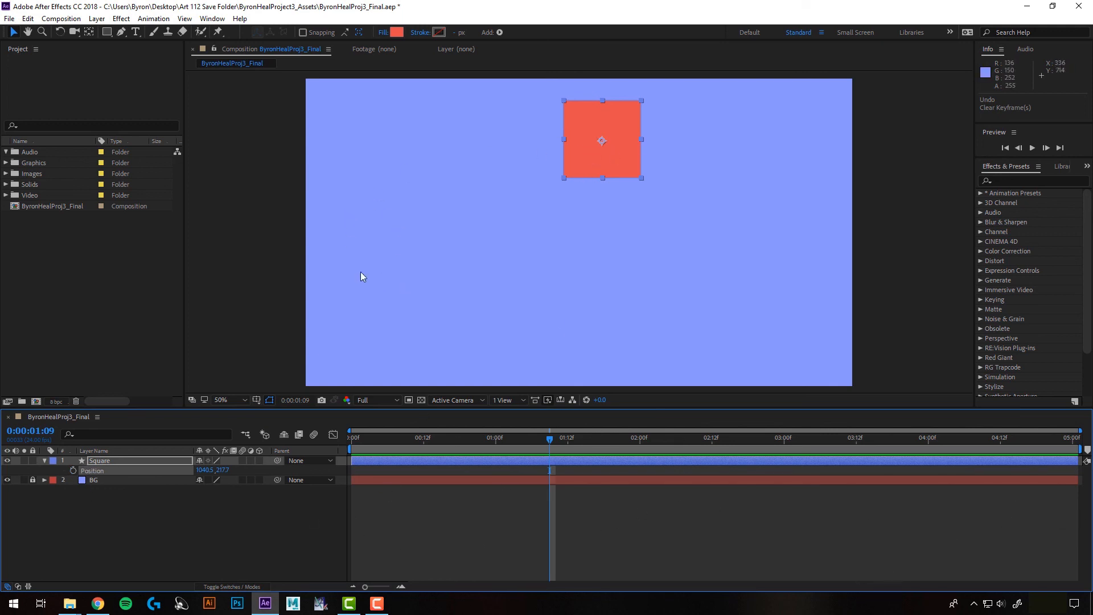
{"action": "key", "text": "ctrl+z"}
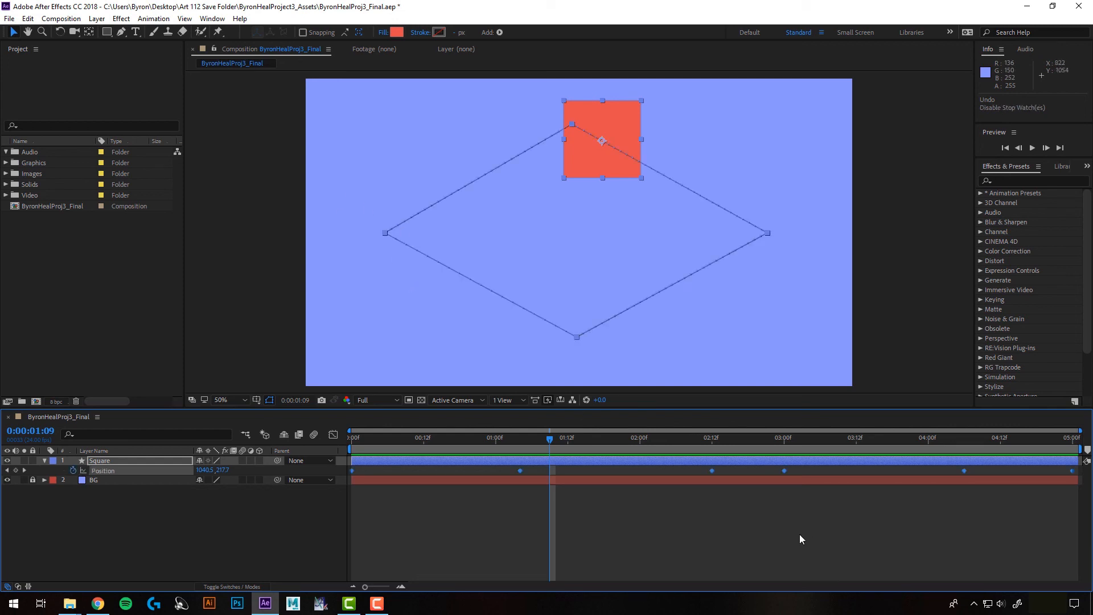
- Return to 0:00:00:00, remove all Position keyframes by disabling its animation, and reveal all Transform properties of the Square layer
{"action": "left_click_drag", "start_coordinate": [549, 443], "coordinate": [359, 479]}
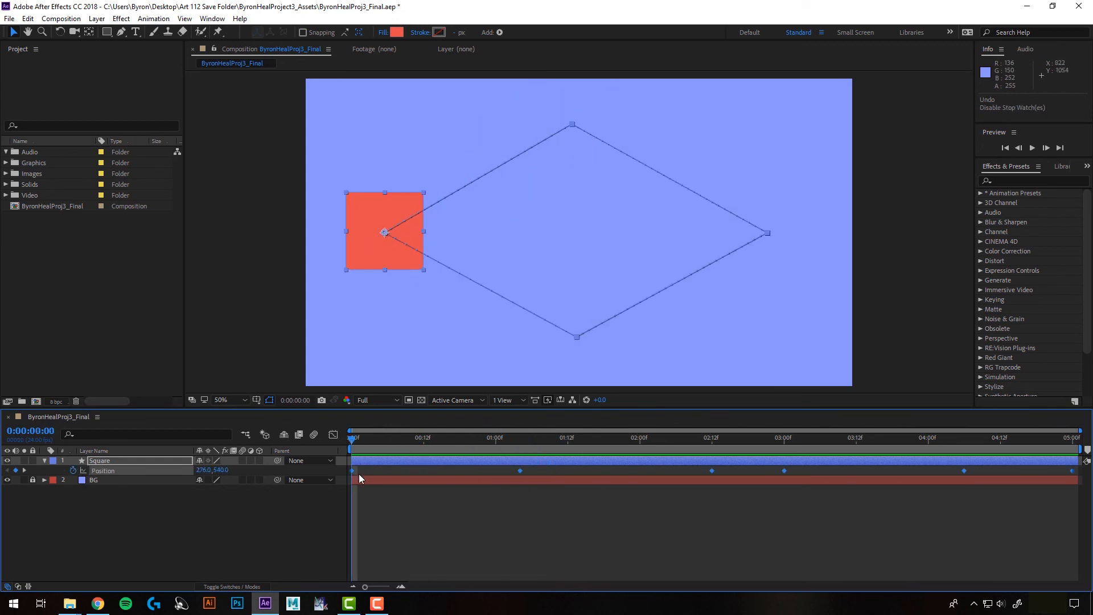
{"action": "left_click", "coordinate": [73, 470]}
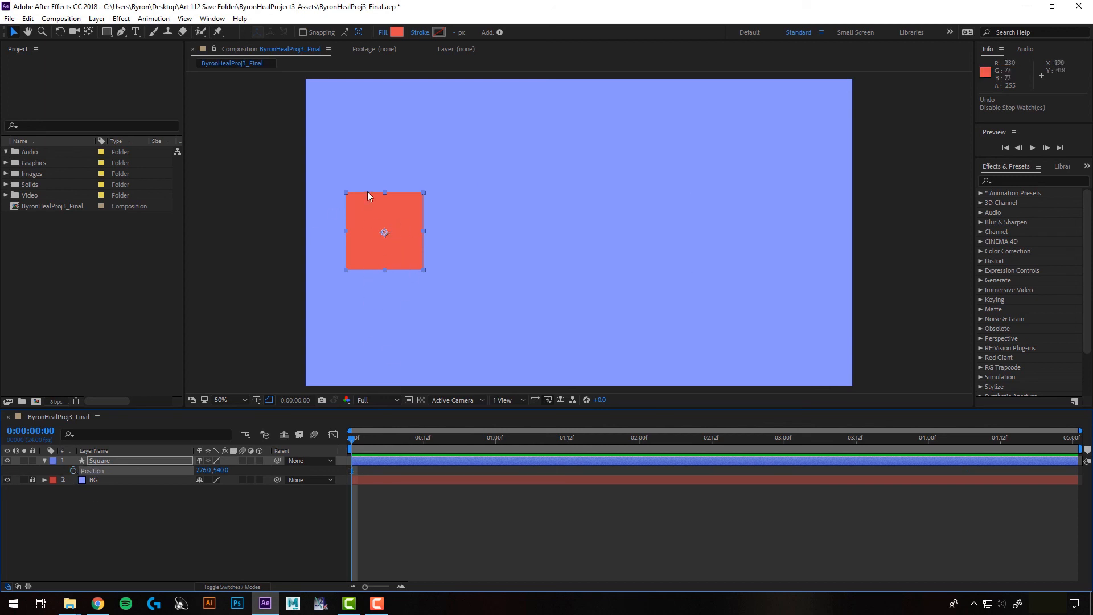
{"action": "left_click", "coordinate": [45, 460]}
{"action": "left_click", "coordinate": [45, 461]}
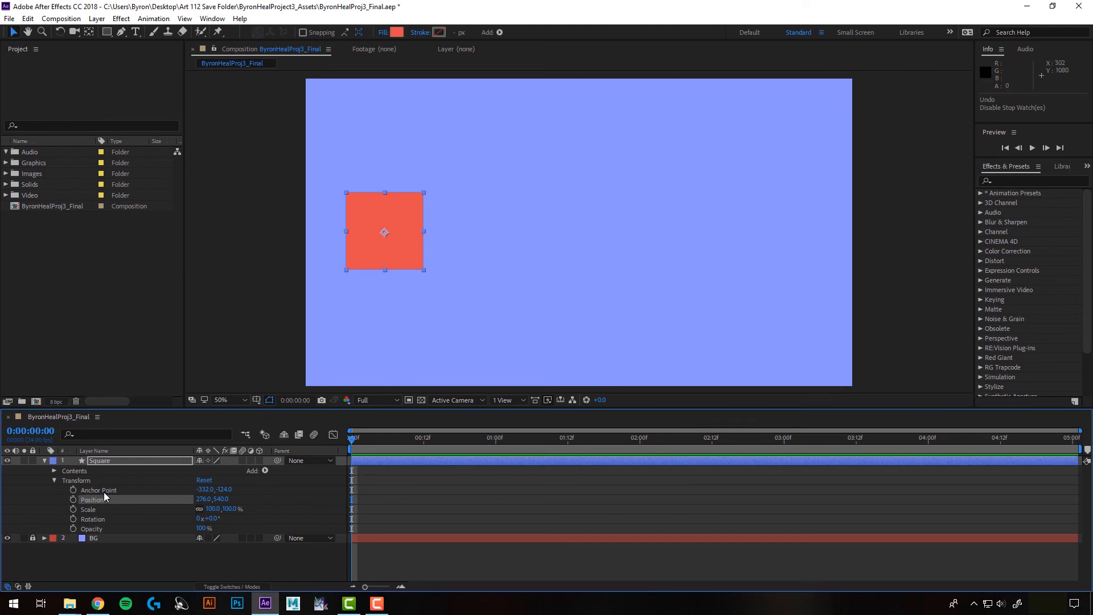
- Add starting keyframes for the square's Position, Scale, Rotation and Opacity at 0:00:00:00
{"action": "left_click", "coordinate": [73, 509]}
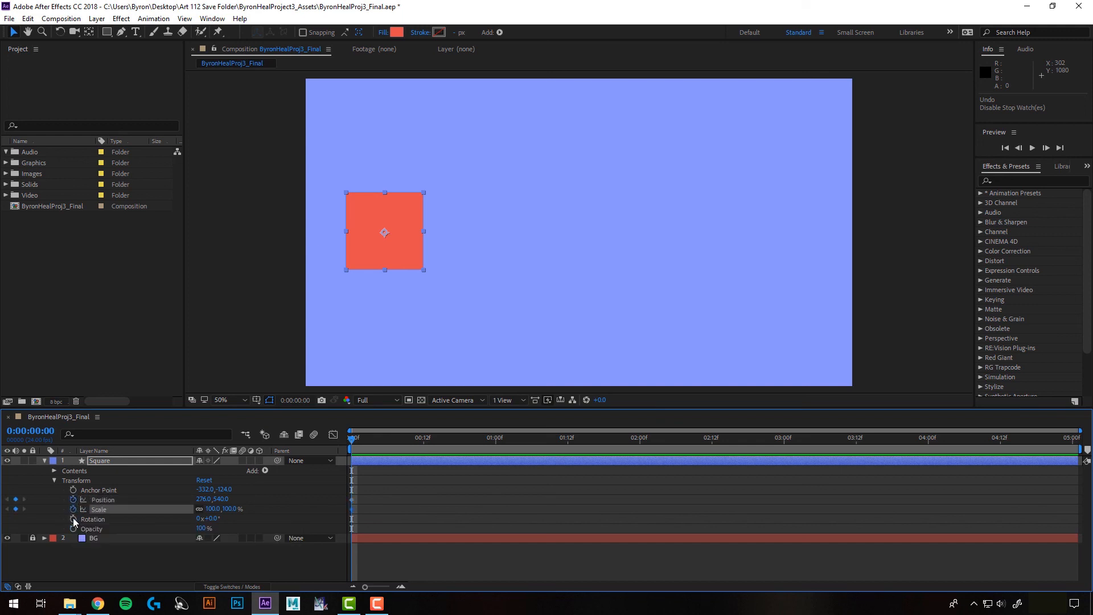
{"action": "left_click", "coordinate": [73, 519]}
{"action": "left_click", "coordinate": [73, 529]}
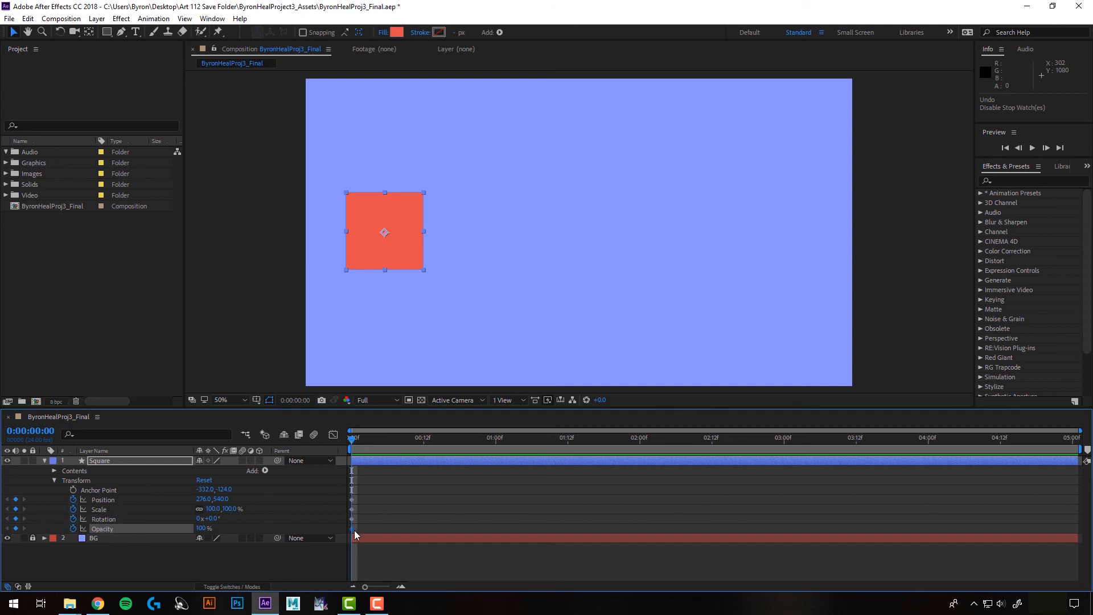
- At 0:00:02:12, move the square horizontally across the composition to about 1626, 540 to add a second Position keyframe
{"action": "left_click_drag", "start_coordinate": [352, 439], "coordinate": [712, 460]}
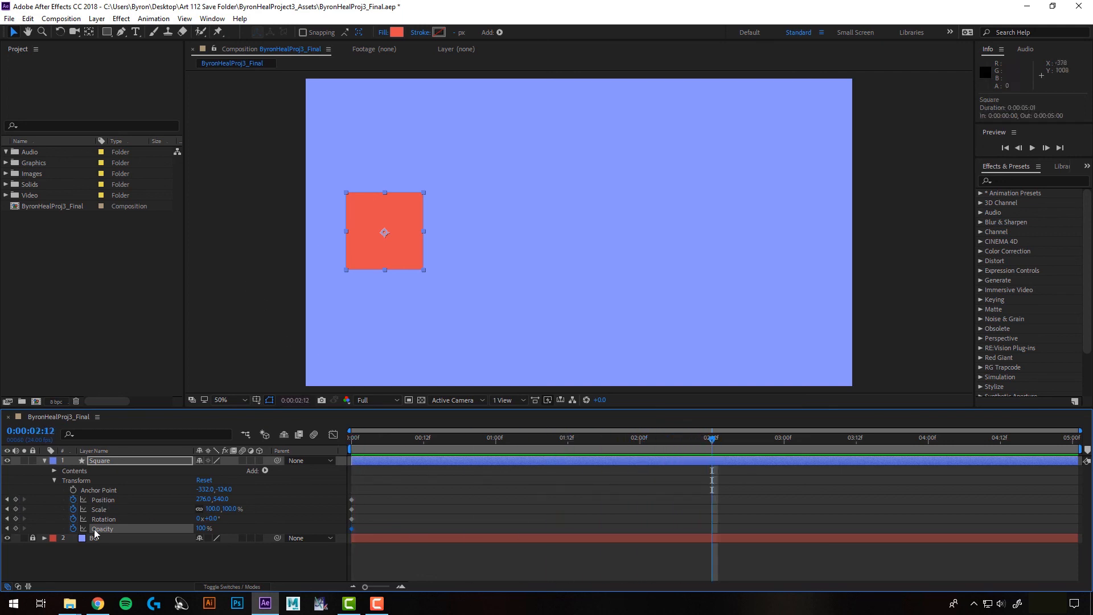
{"action": "left_click", "coordinate": [695, 494]}
{"action": "left_click", "coordinate": [721, 460]}
{"action": "left_click_drag", "start_coordinate": [381, 253], "coordinate": [760, 249]}
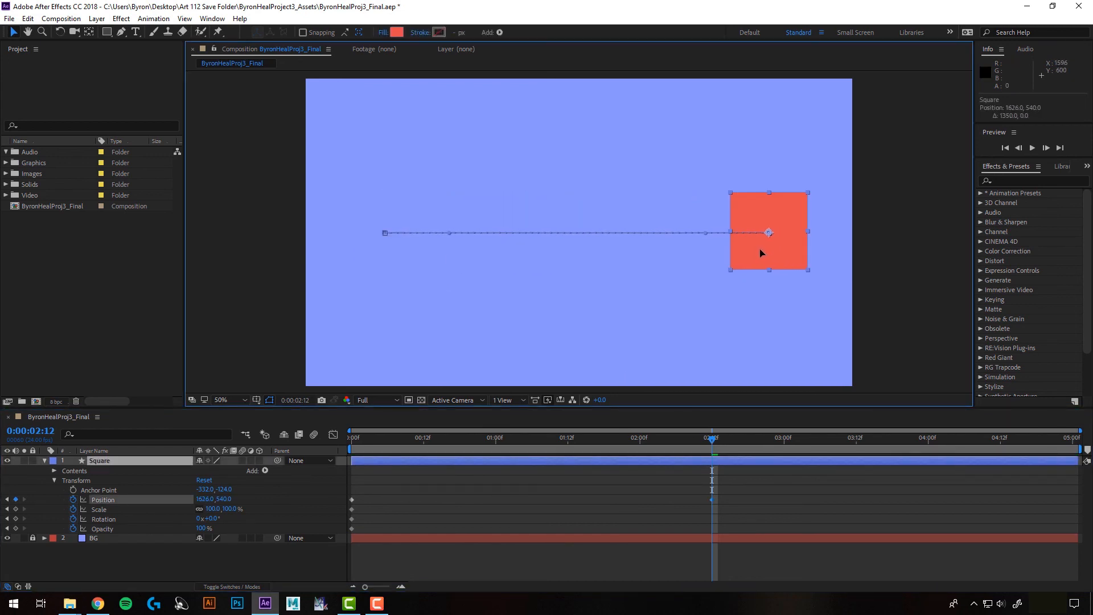
- Set the square's Scale to 120% at 0:00:02:12
{"action": "left_click", "coordinate": [99, 509]}
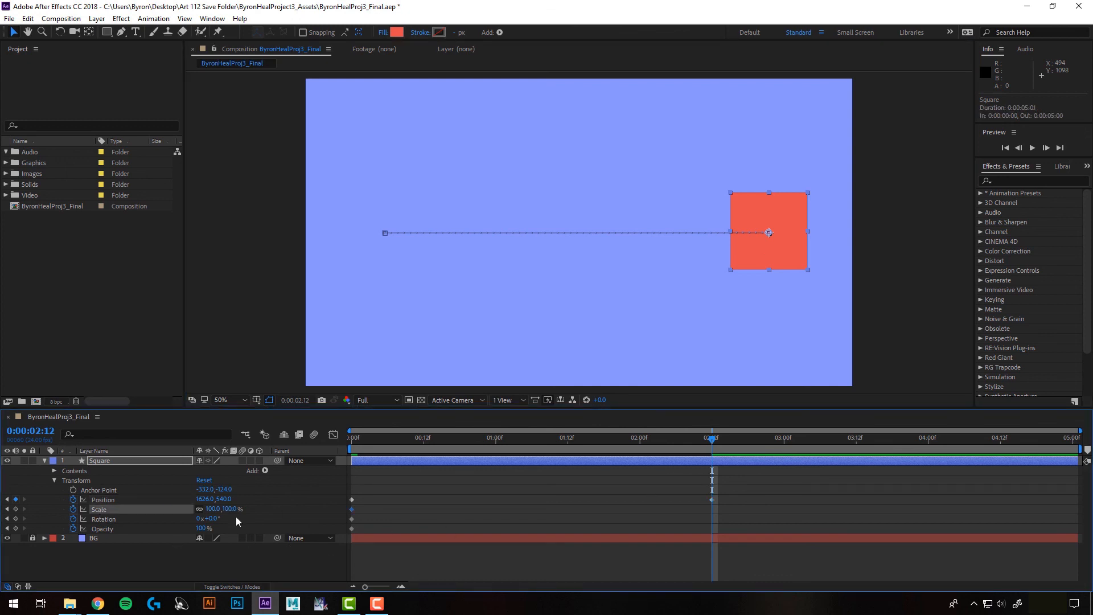
{"action": "mouse_move", "coordinate": [231, 515]}
{"action": "left_mouse_down"}
{"action": "mouse_move", "coordinate": [253, 507]}
{"action": "mouse_move", "coordinate": [237, 508]}
{"action": "left_mouse_up"}
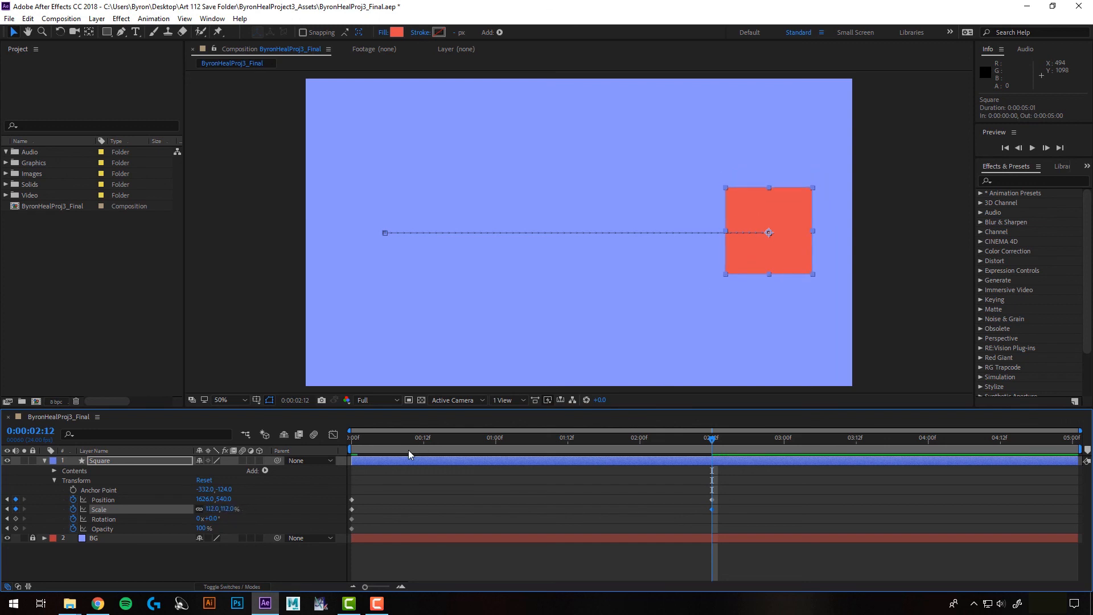
{"action": "left_click", "coordinate": [357, 447]}
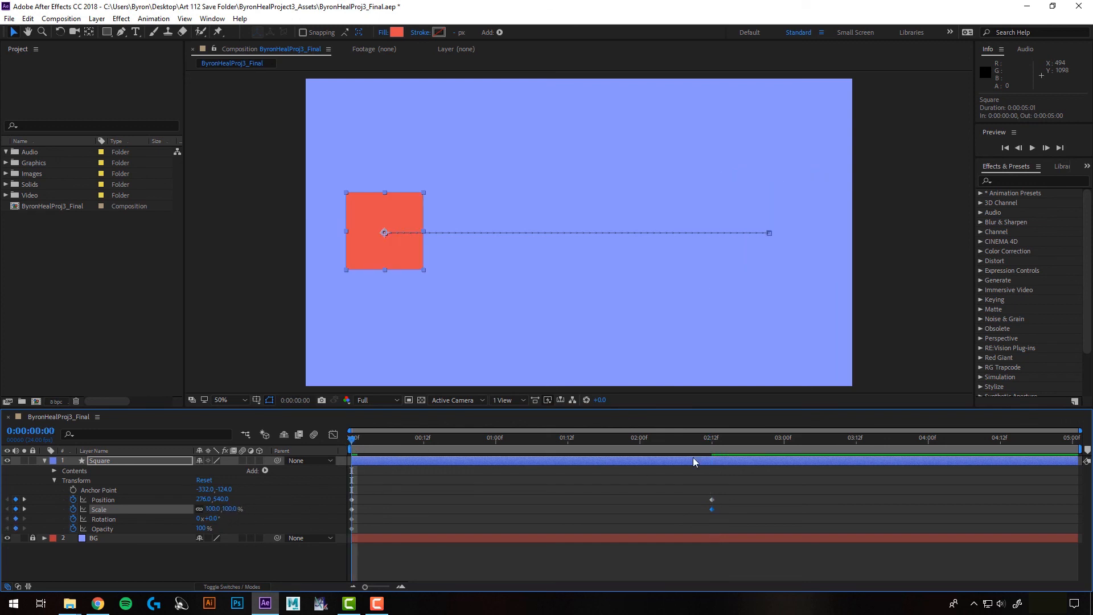
{"action": "left_click", "coordinate": [712, 449]}
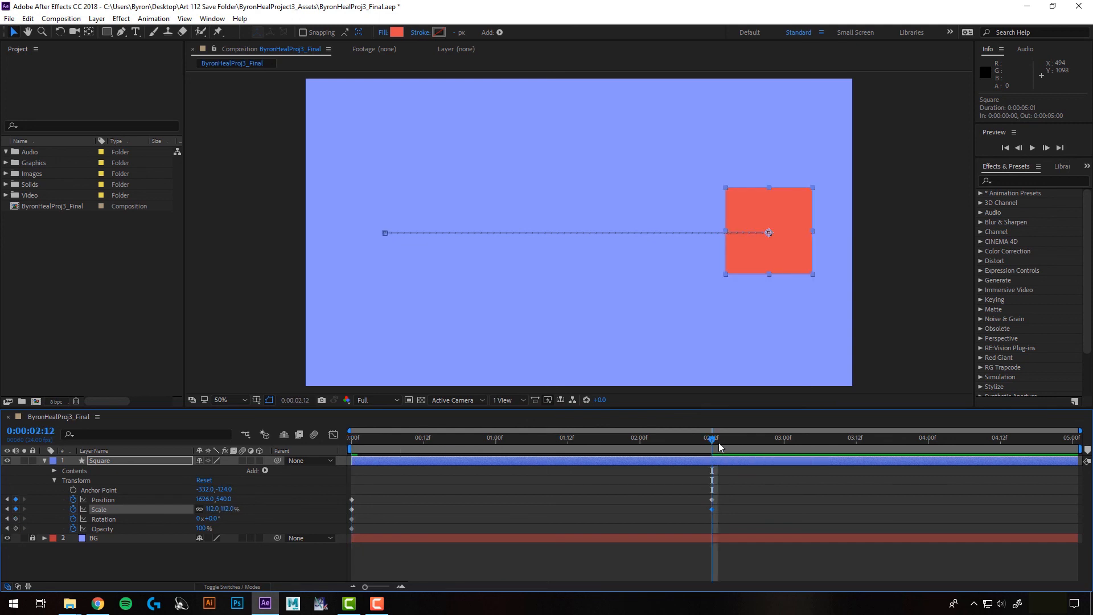
{"action": "left_click_drag", "start_coordinate": [212, 509], "coordinate": [226, 510]}
{"action": "left_click", "coordinate": [220, 508]}
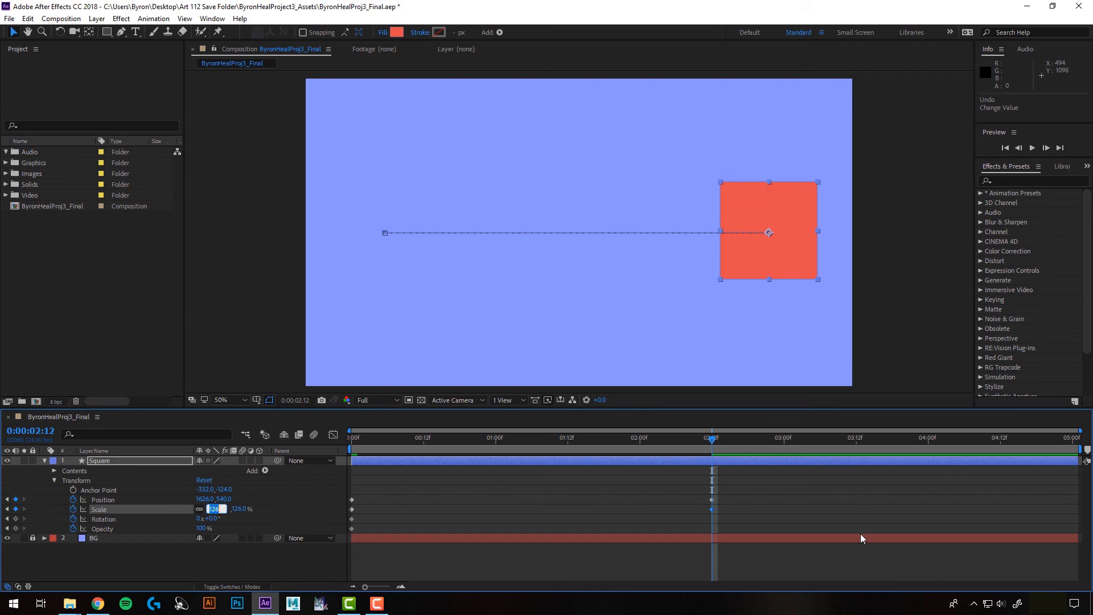
{"action": "type", "text": "124."}
{"action": "type", "text": "0"}
{"action": "key", "text": "Return"}
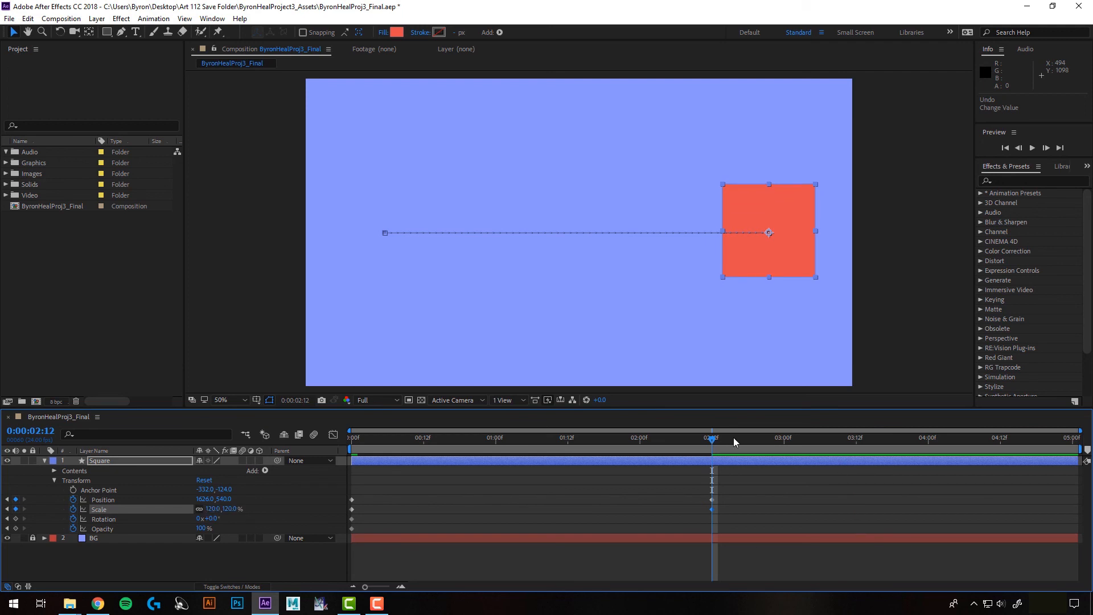
- Return to 0:00:00:00 and reduce the square's starting Scale to about 38%
{"action": "left_click_drag", "start_coordinate": [712, 439], "coordinate": [586, 438]}
{"action": "key", "text": "Home"}
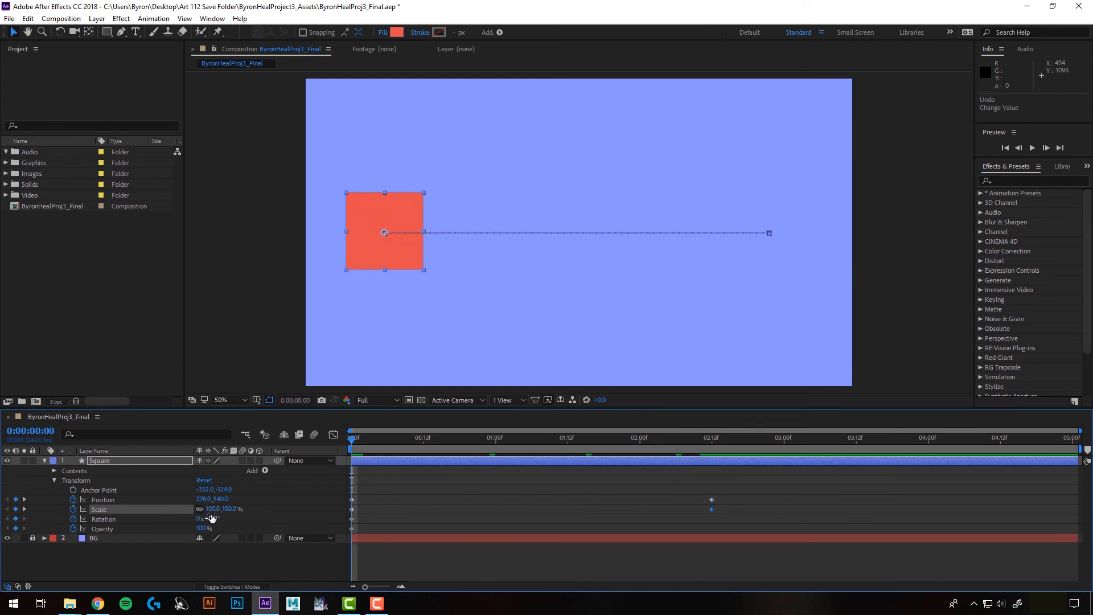
{"action": "left_click_drag", "start_coordinate": [209, 510], "coordinate": [182, 519]}
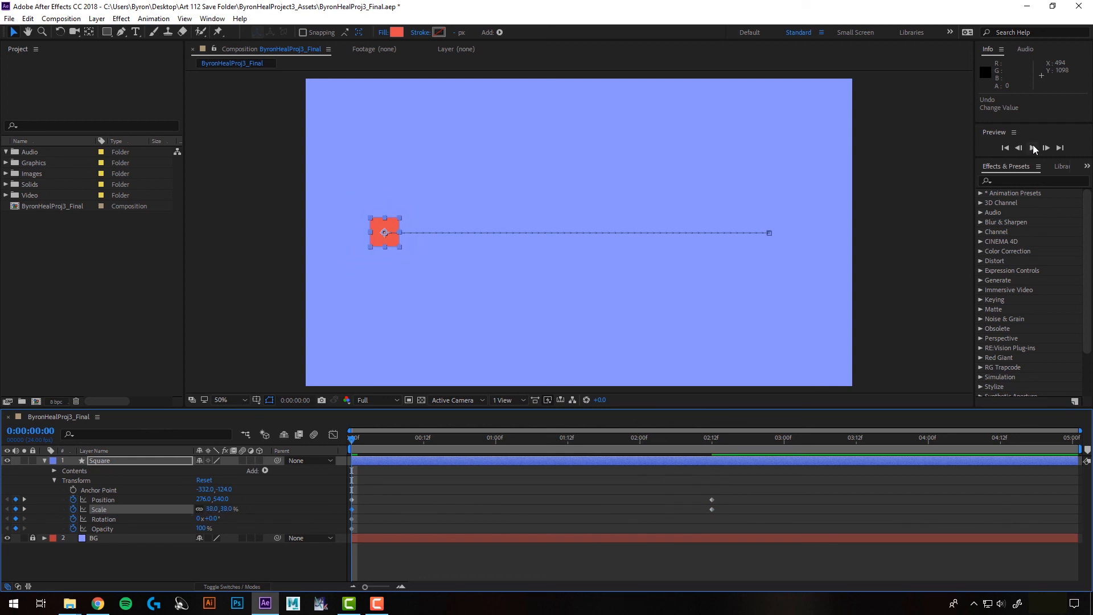
- Preview the square's Position and Scale animation and return to 0:00:00:00
{"action": "left_click", "coordinate": [1033, 147]}
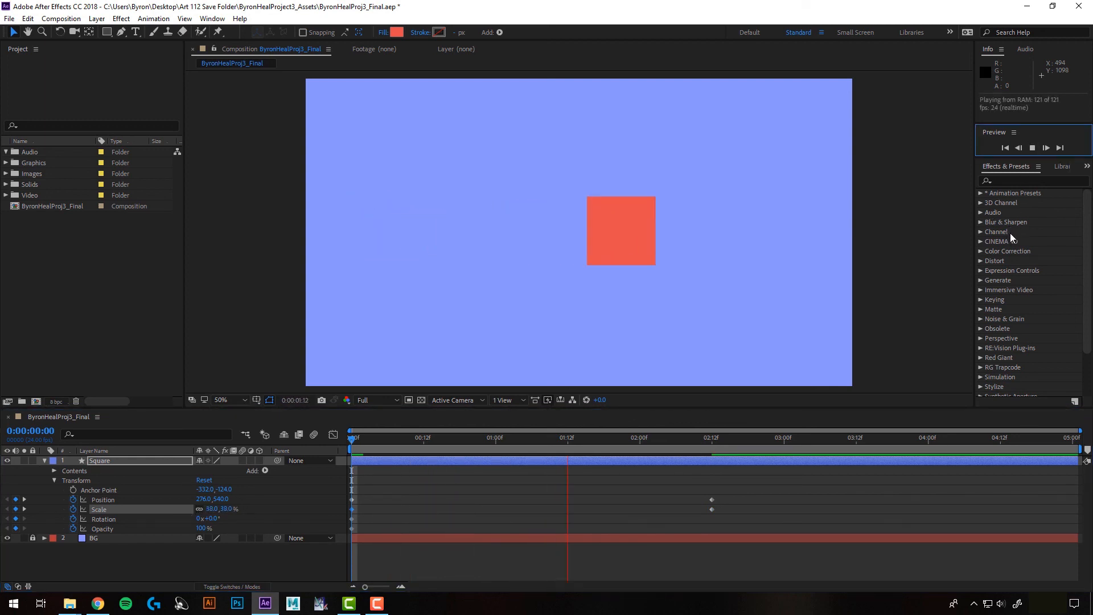
{"action": "left_click", "coordinate": [1029, 148]}
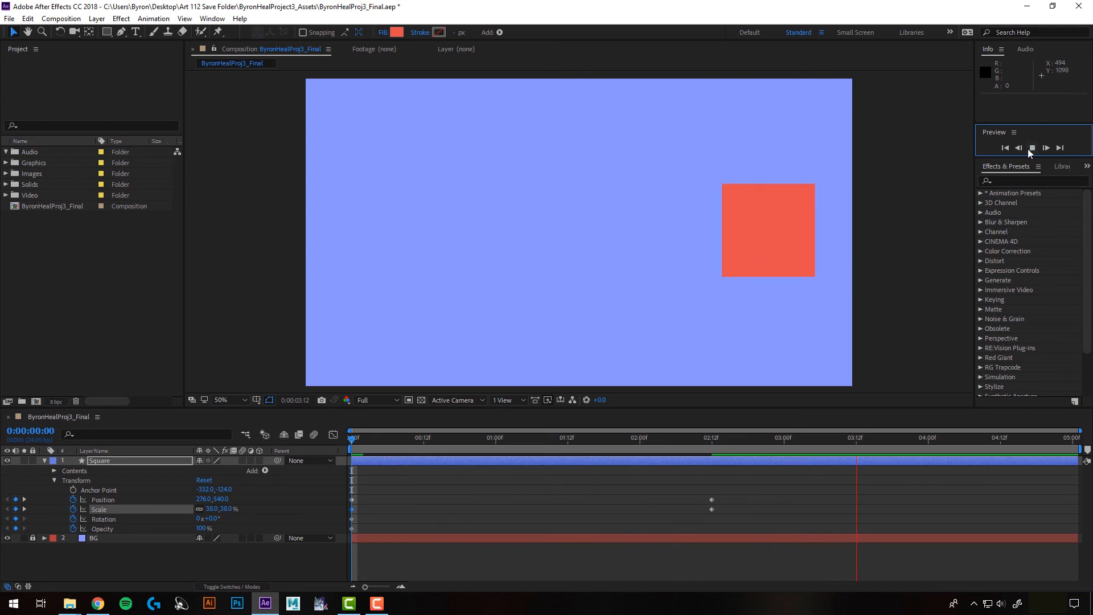
{"action": "left_click", "coordinate": [352, 438]}
- At 0:00:02:12, set the square's Rotation to about 4x+84° to add a second Rotation keyframe
{"action": "left_click", "coordinate": [110, 512]}
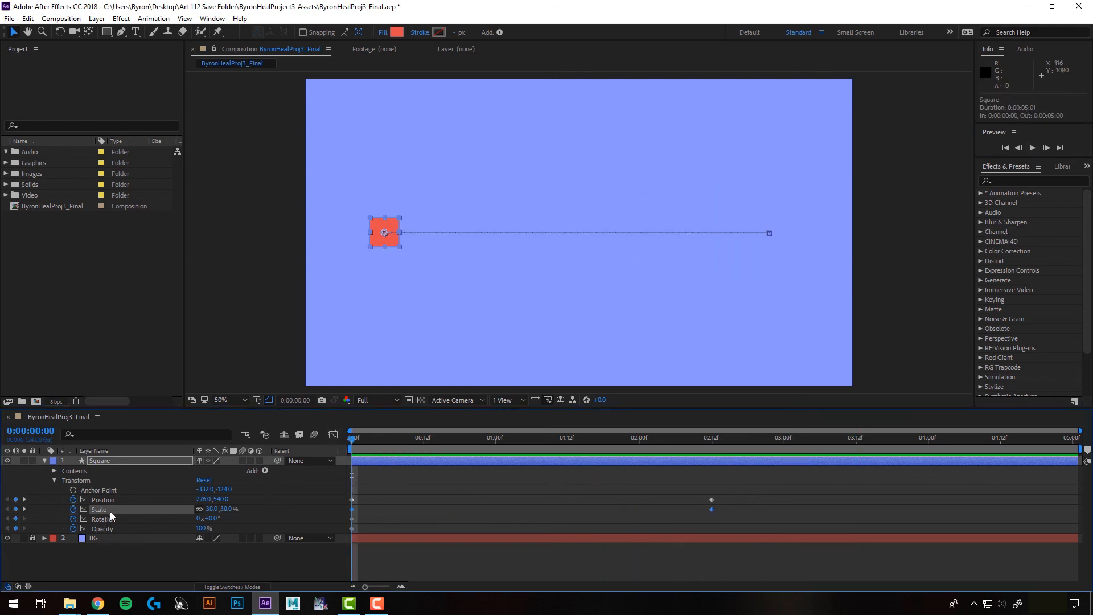
{"action": "left_click", "coordinate": [110, 520]}
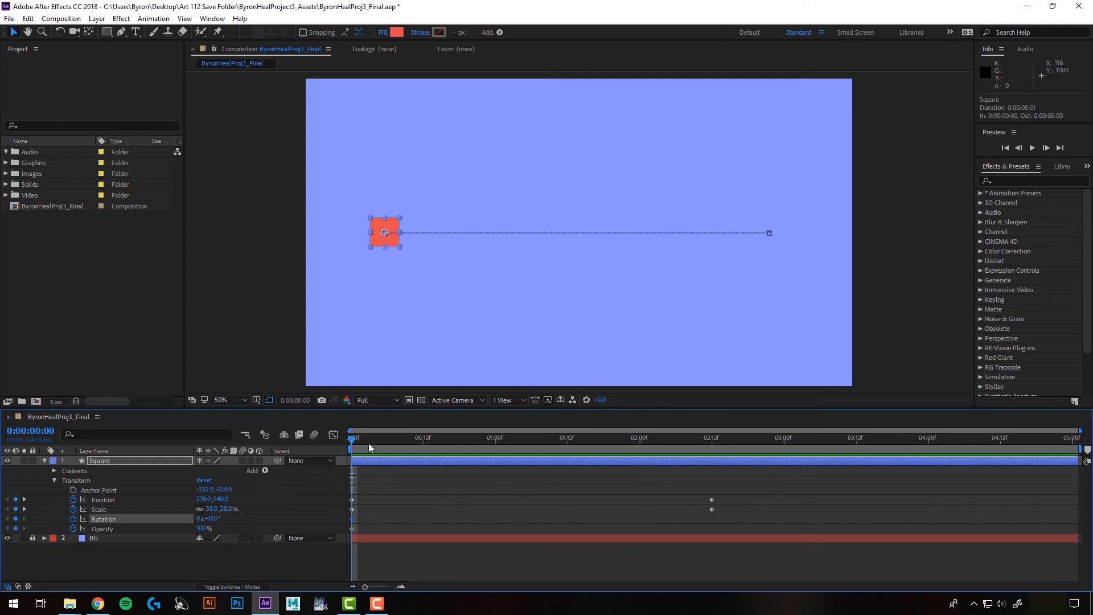
{"action": "left_click_drag", "start_coordinate": [352, 439], "coordinate": [709, 441]}
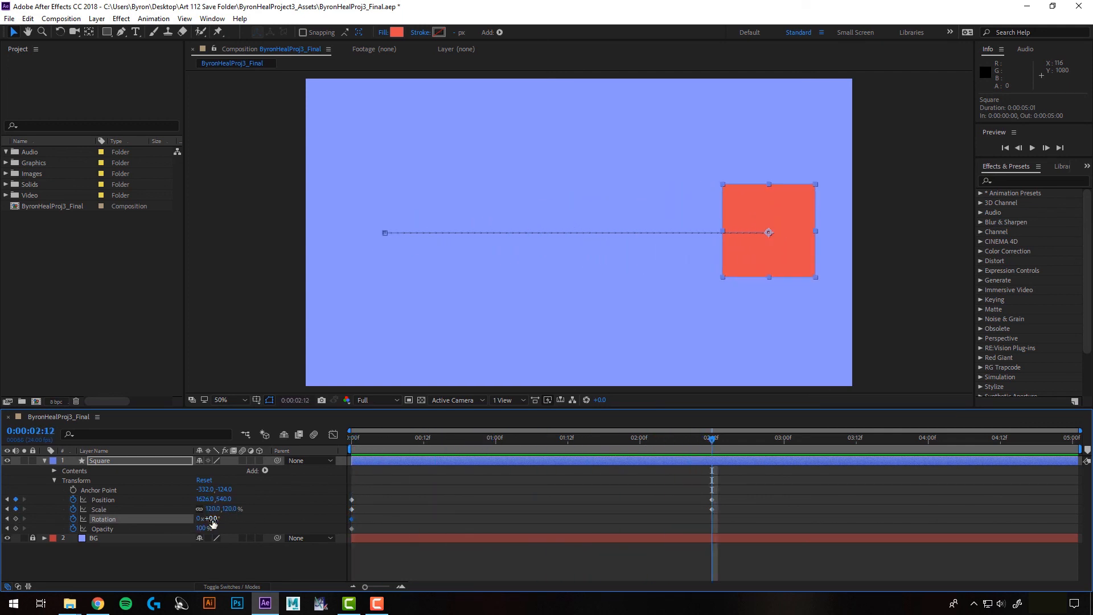
{"action": "left_click_drag", "start_coordinate": [213, 520], "coordinate": [169, 519]}
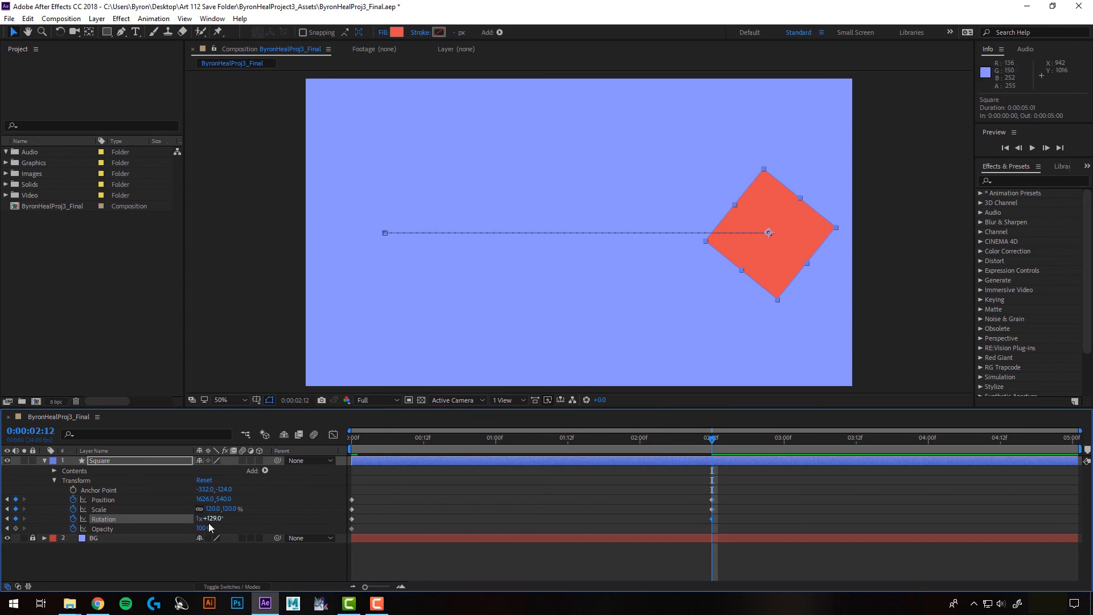
{"action": "left_click_drag", "start_coordinate": [209, 524], "coordinate": [702, 481]}
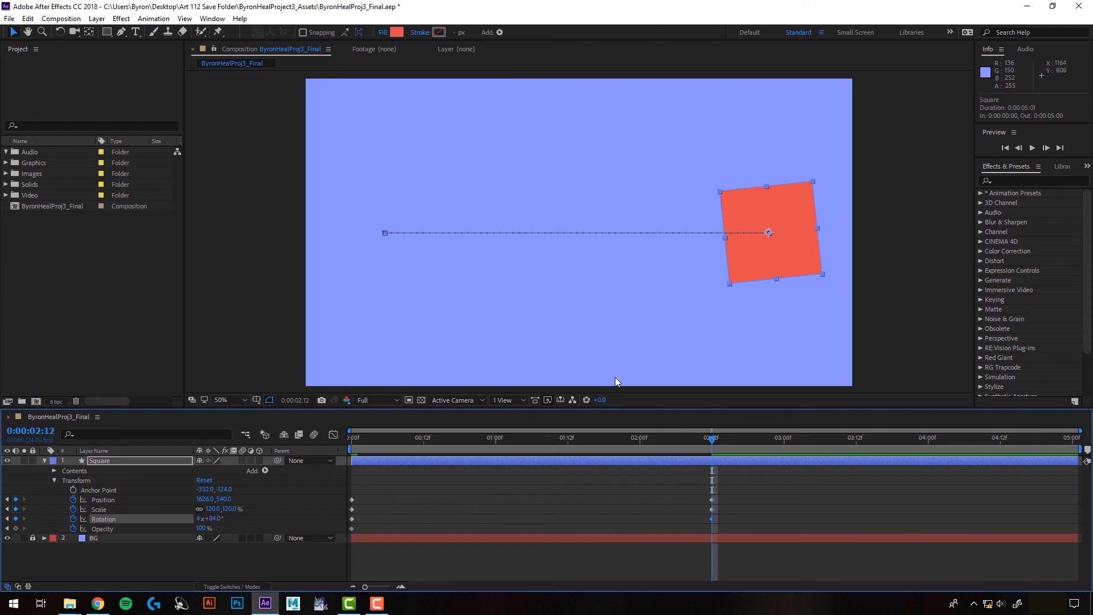
- Play the spinning square's animation from 0:00:00:00, stop it, and go back to the start
{"action": "left_click_drag", "start_coordinate": [713, 439], "coordinate": [340, 430]}
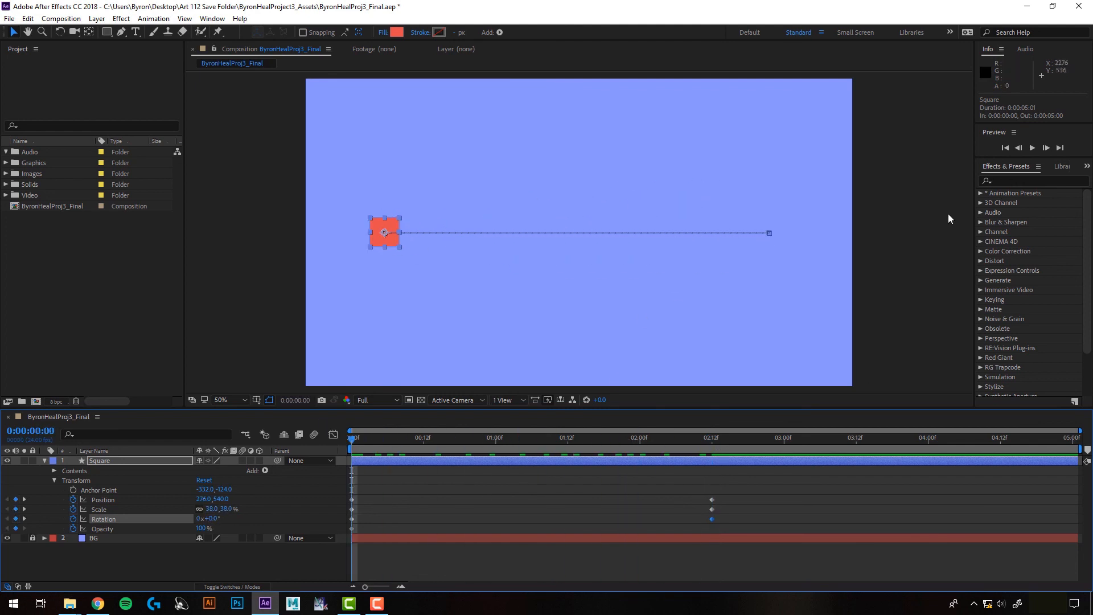
{"action": "left_click", "coordinate": [1033, 148]}
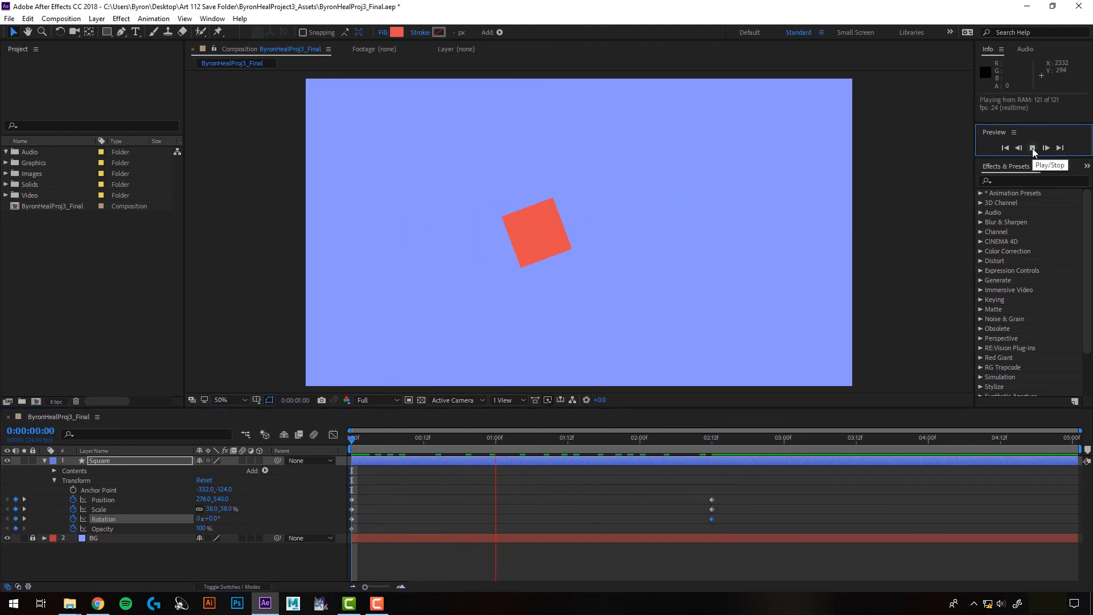
{"action": "left_click", "coordinate": [1034, 148]}
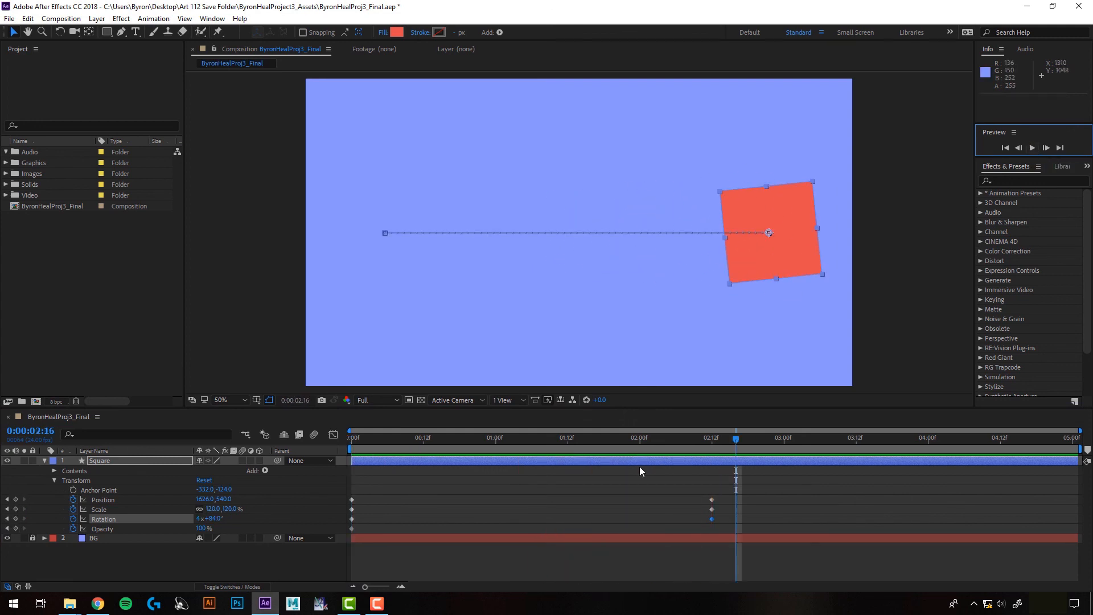
{"action": "left_click_drag", "start_coordinate": [695, 444], "coordinate": [307, 438]}
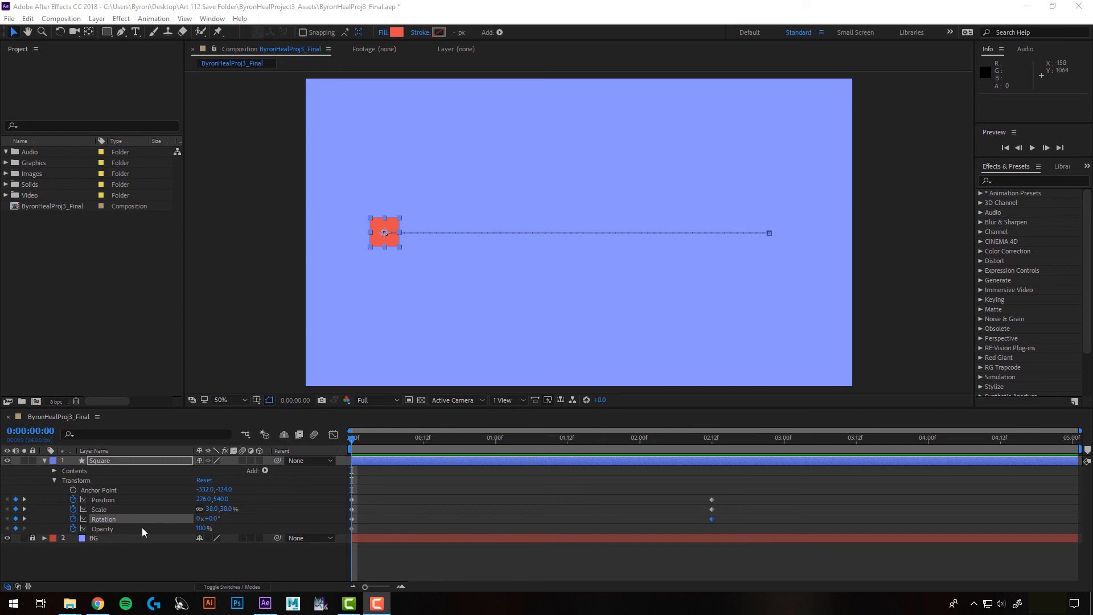
- Animate the square's Opacity from 0% at 0:00:00:00 to 100% at 0:00:02:12
{"action": "left_click", "coordinate": [105, 529]}
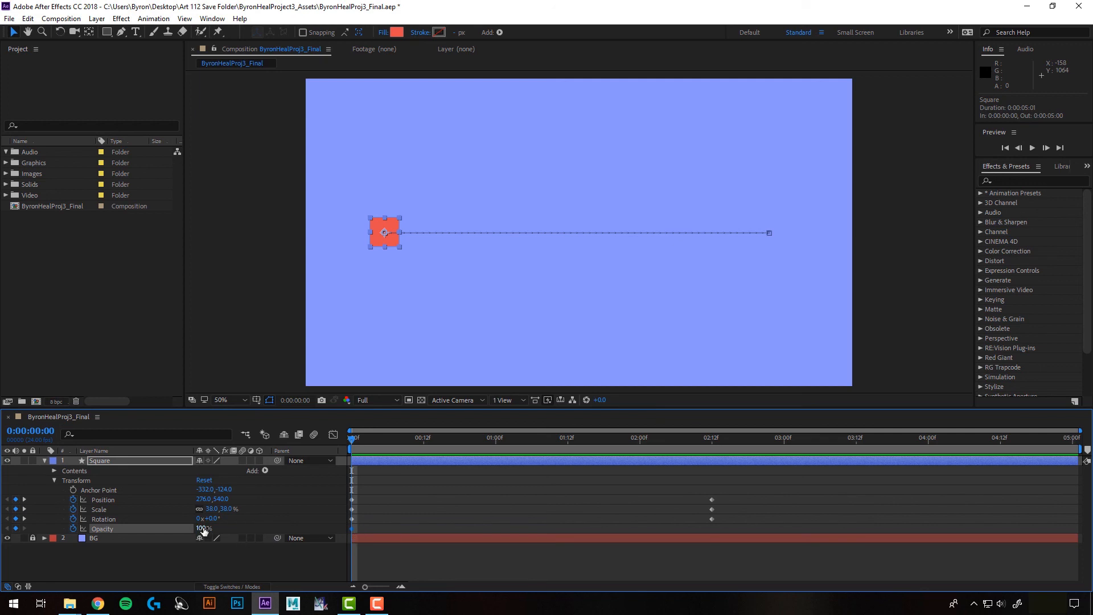
{"action": "left_click_drag", "start_coordinate": [201, 530], "coordinate": [100, 538]}
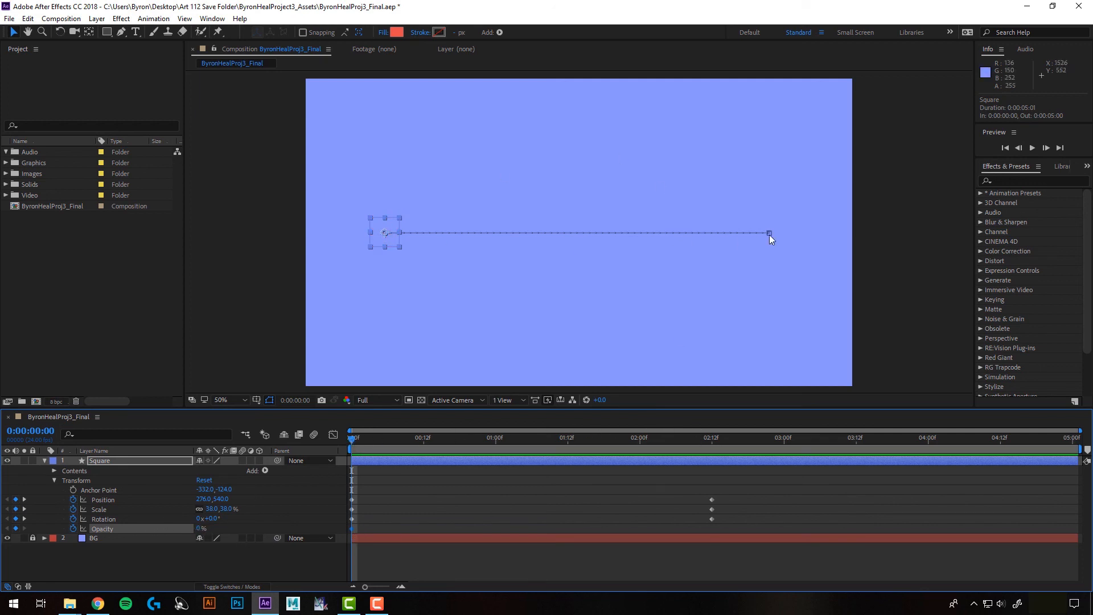
{"action": "left_click", "coordinate": [706, 438]}
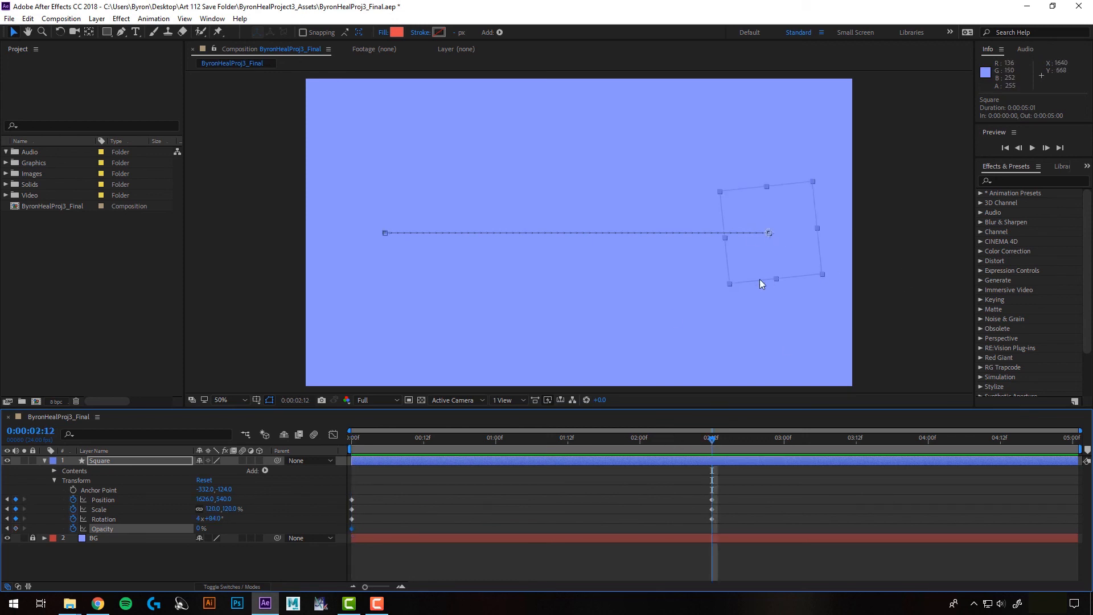
{"action": "left_click_drag", "start_coordinate": [205, 527], "coordinate": [266, 524]}
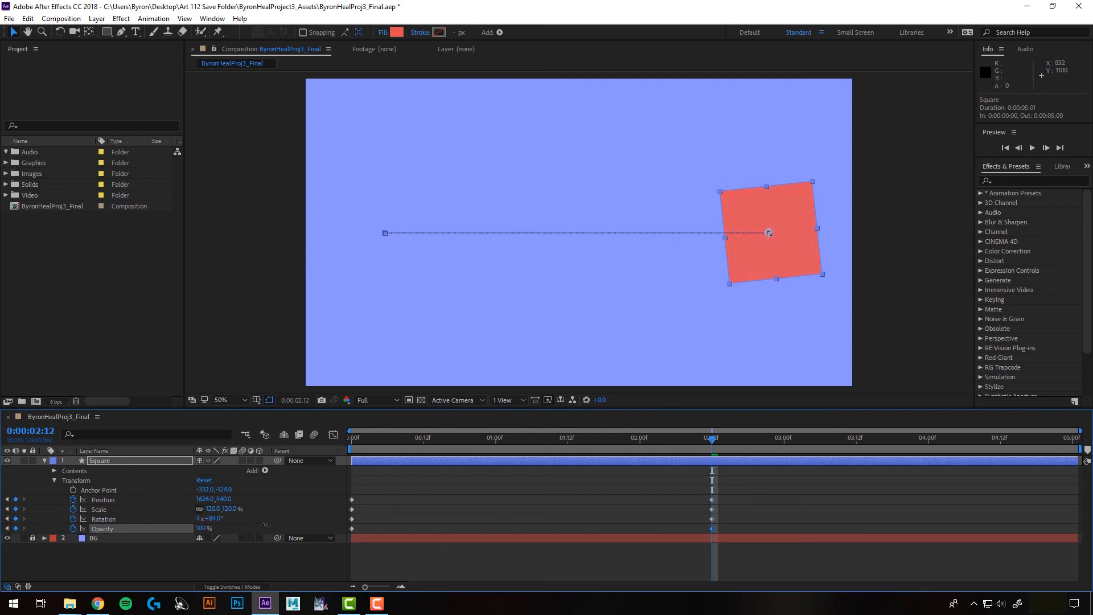
- Preview the combined animation, including the Opacity fade-in, from 0:00:00:00
{"action": "left_click_drag", "start_coordinate": [714, 439], "coordinate": [350, 436]}
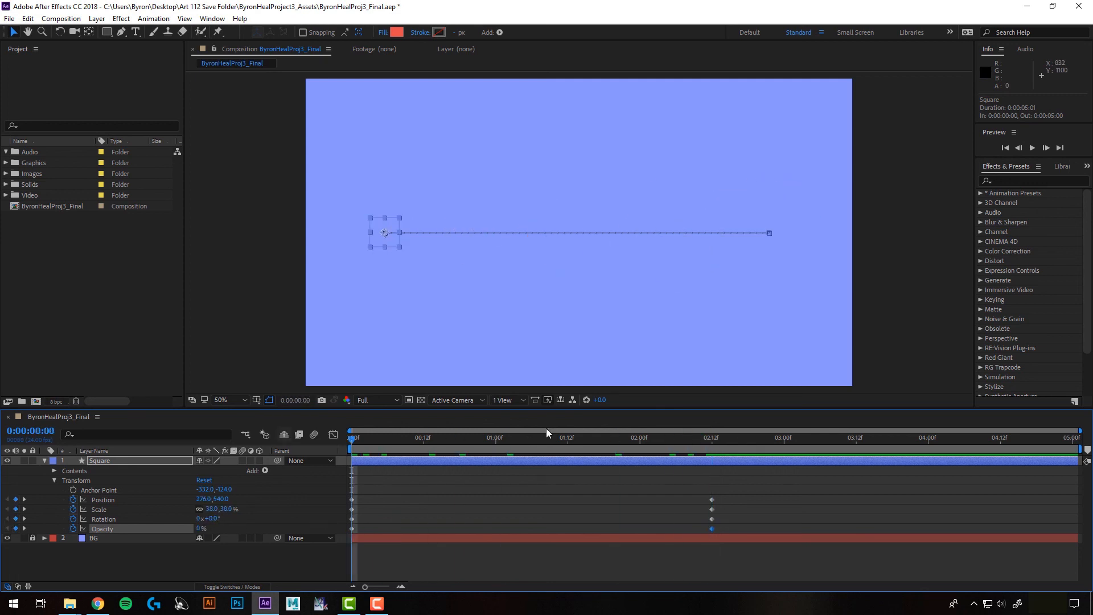
{"action": "left_click", "coordinate": [1032, 147]}
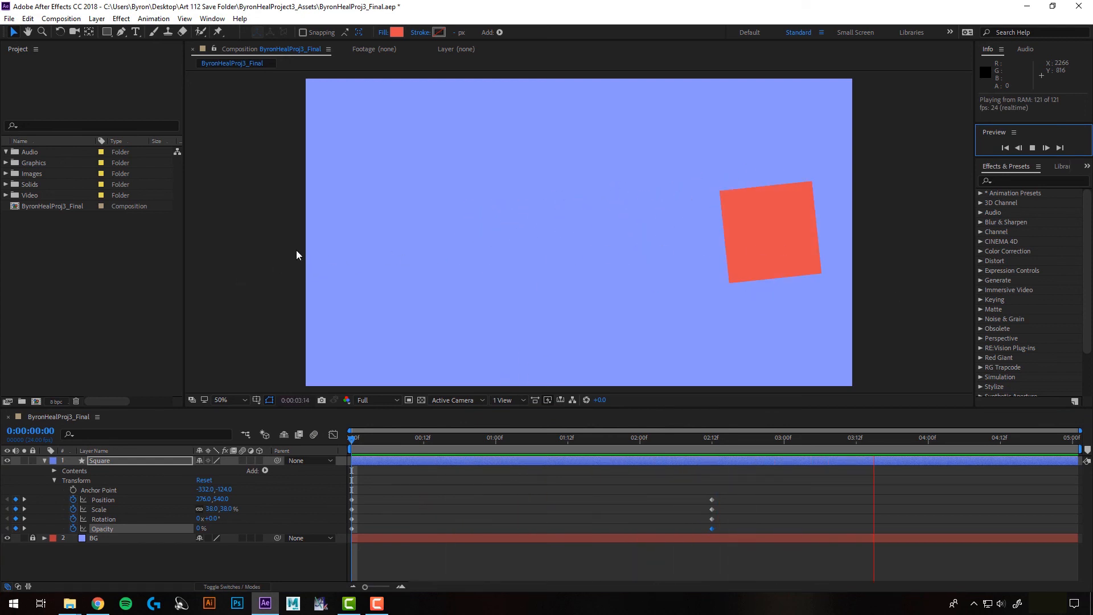
{"action": "left_click", "coordinate": [1076, 438]}
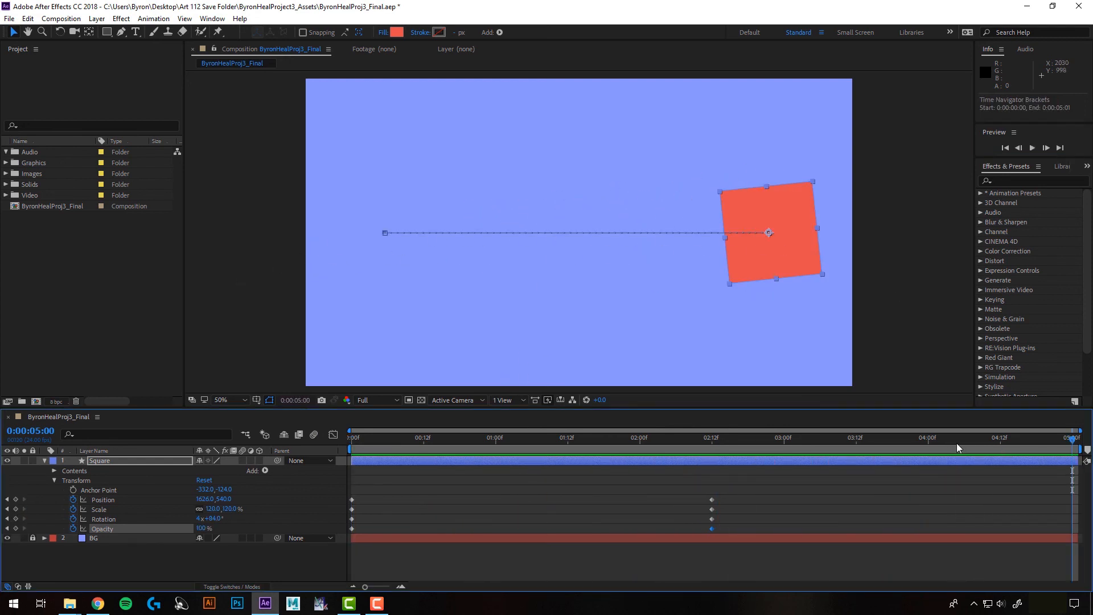
- Shorten the work area to a duration of 0:00:02:12, ending at the second keyframes, and preview the loop from the start
{"action": "left_click_drag", "start_coordinate": [1080, 449], "coordinate": [320, 436]}
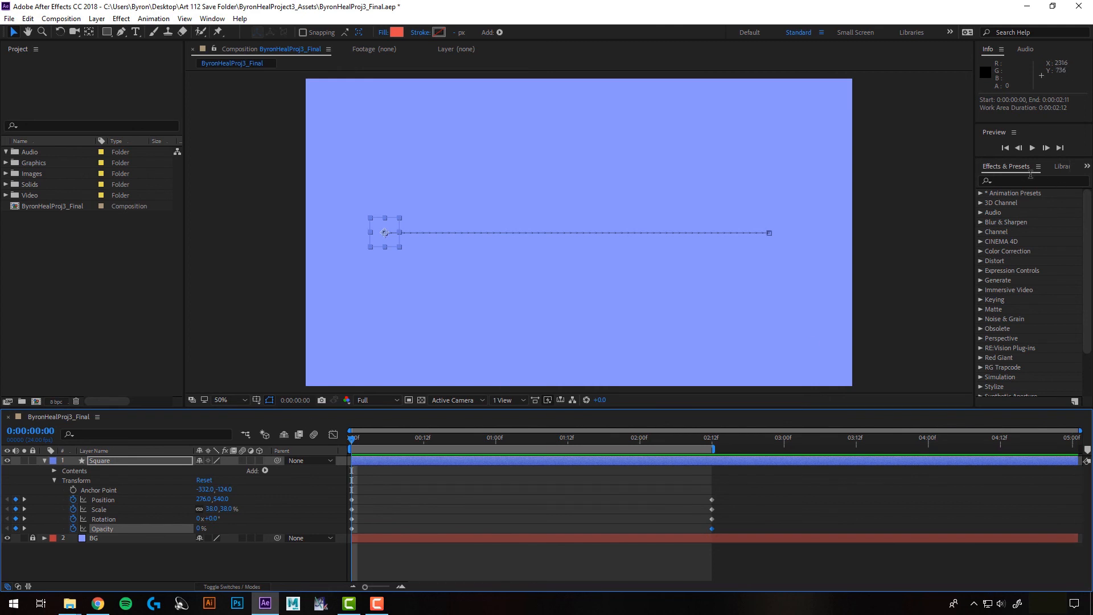
{"action": "left_click", "coordinate": [1032, 149]}
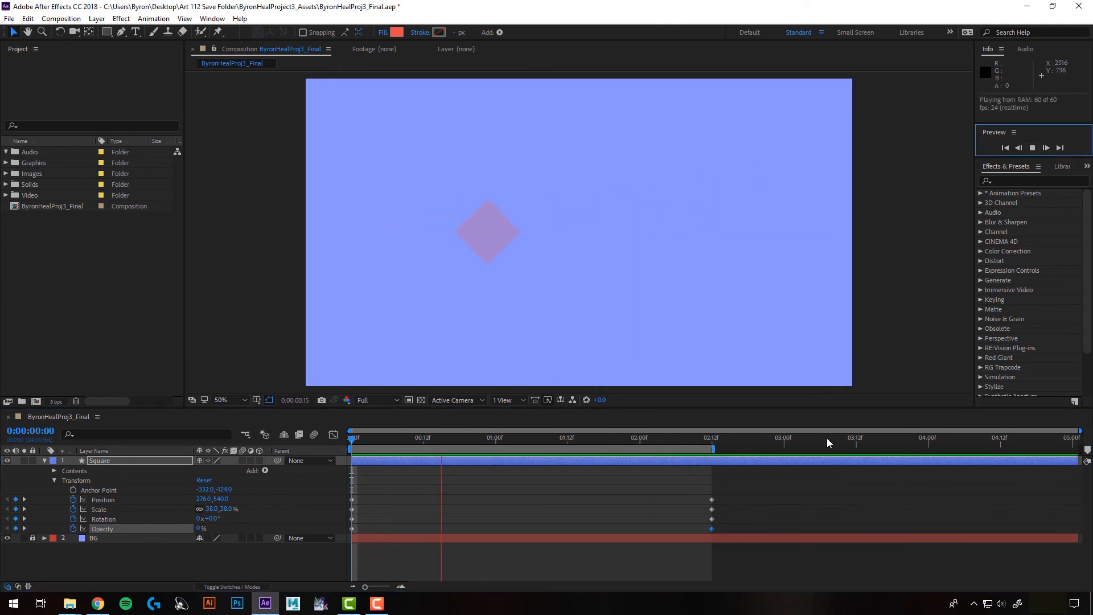
{"action": "left_click", "coordinate": [1033, 149]}
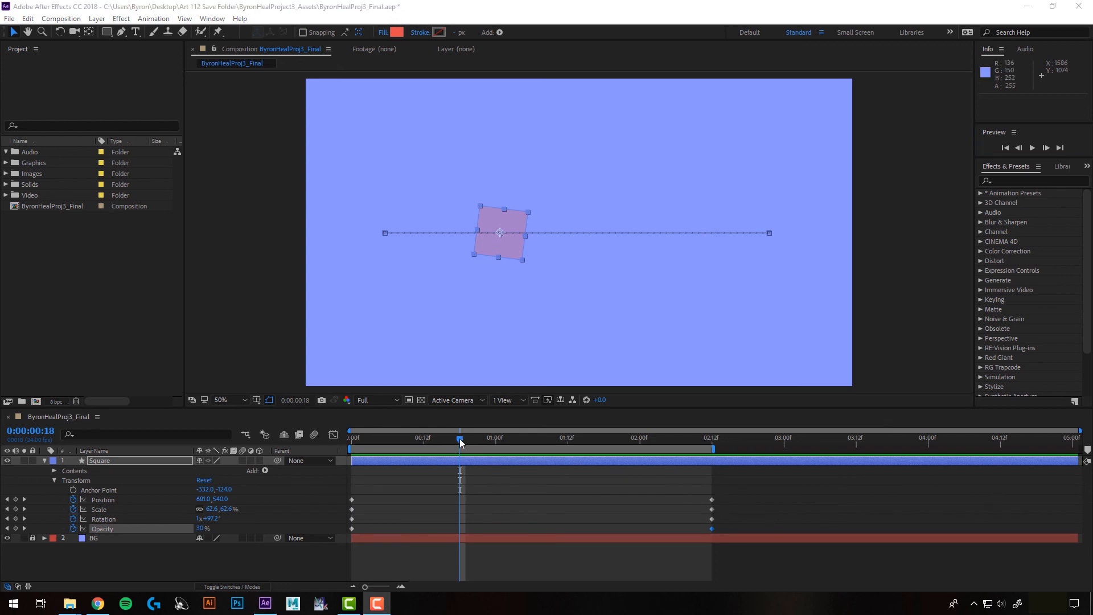
{"action": "left_click_drag", "start_coordinate": [459, 438], "coordinate": [352, 438]}
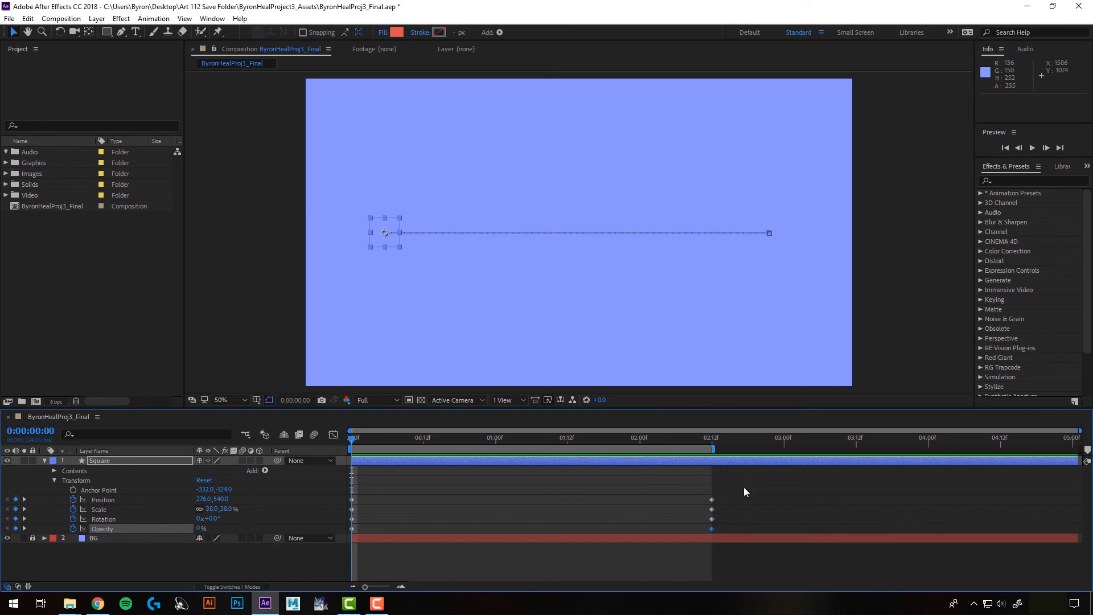
- Remove all Position, Scale, Rotation and Opacity keyframes from the square
{"action": "left_click", "coordinate": [74, 500]}
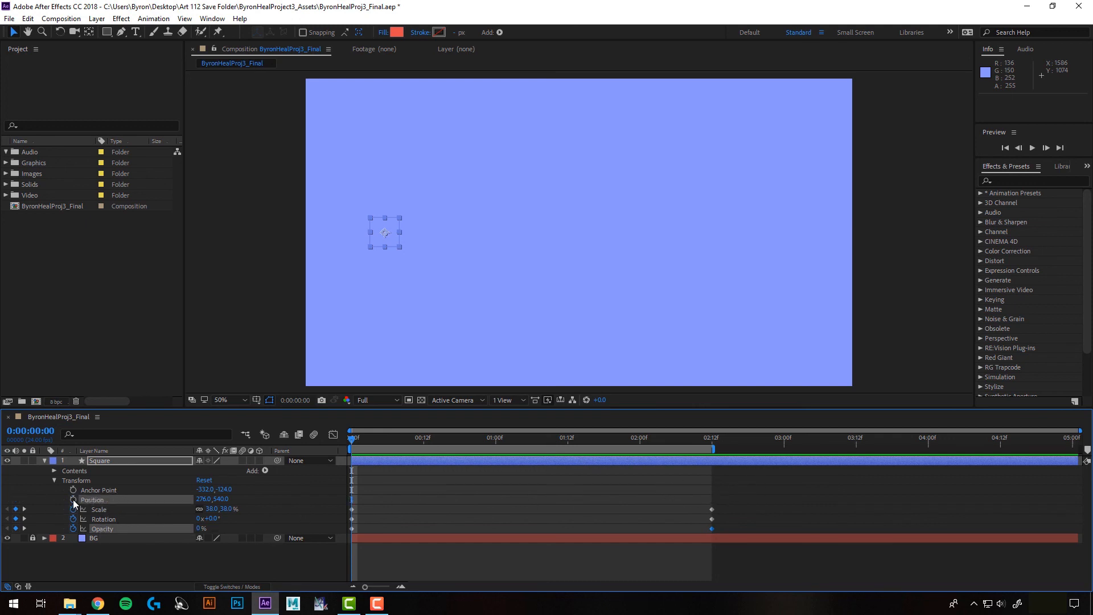
{"action": "left_click", "coordinate": [74, 509]}
{"action": "left_click", "coordinate": [74, 519]}
{"action": "left_click", "coordinate": [73, 528]}
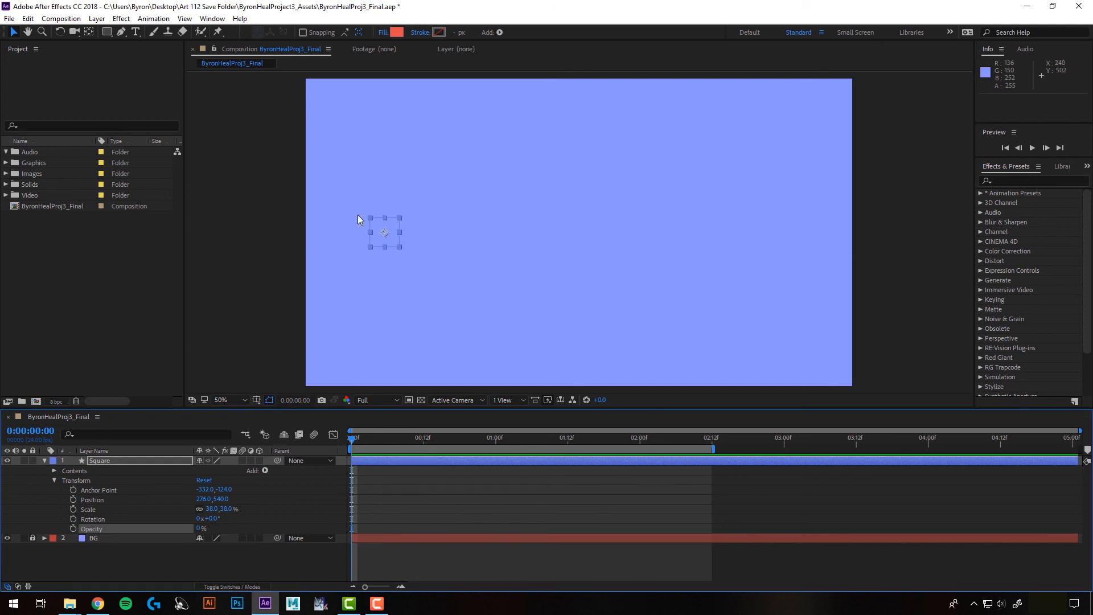
- Restore the square's Opacity and Scale to 100% and move it near the composition's centre, about 924, 558
{"action": "left_click_drag", "start_coordinate": [199, 530], "coordinate": [275, 553]}
{"action": "left_click", "coordinate": [211, 512]}
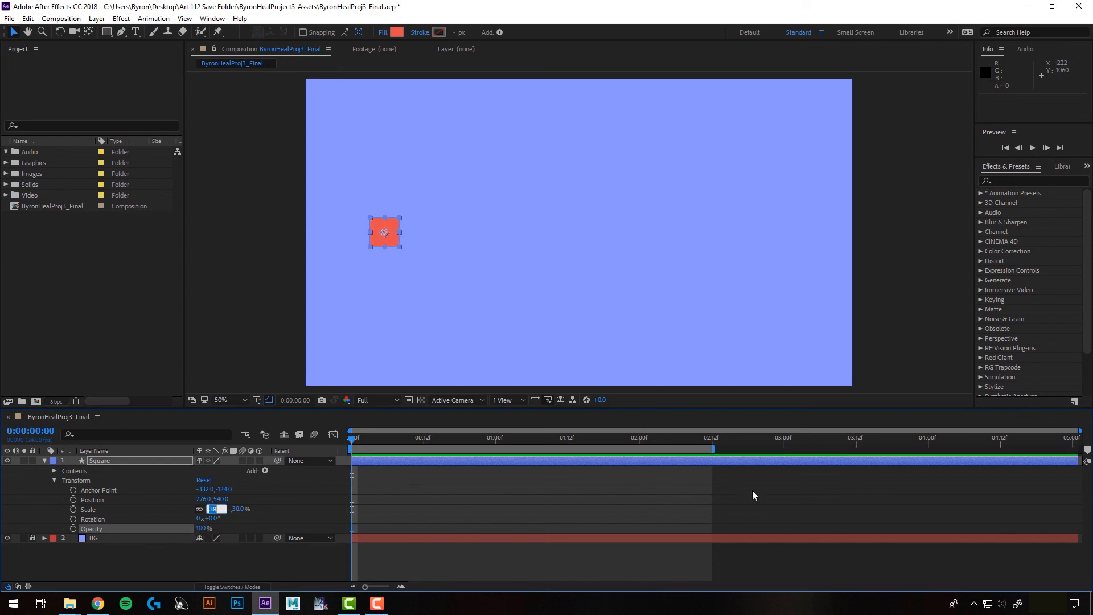
{"action": "type", "text": "100"}
{"action": "key", "text": "Return"}
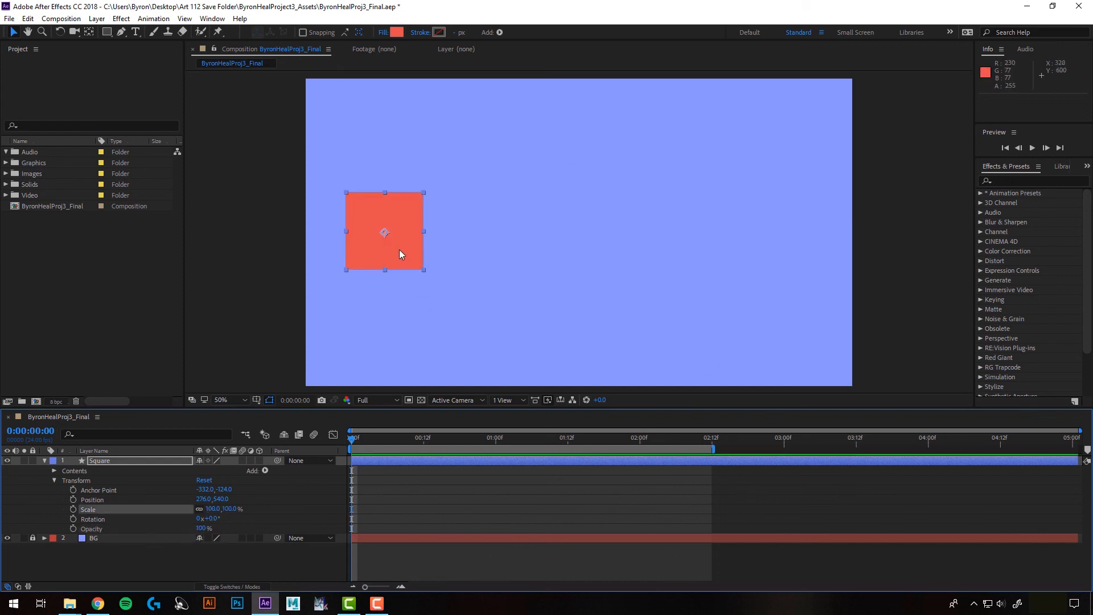
{"action": "left_click_drag", "start_coordinate": [390, 247], "coordinate": [578, 257]}
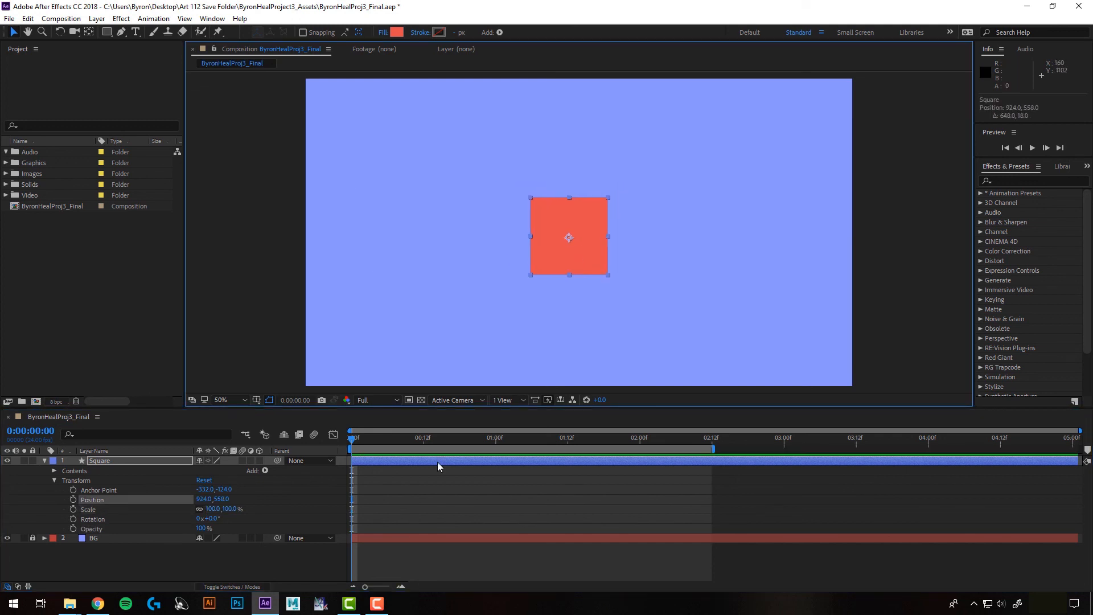
- Try moving the square by its anchor point and rotating it about its centre, undoing both changes
{"action": "left_click", "coordinate": [179, 488]}
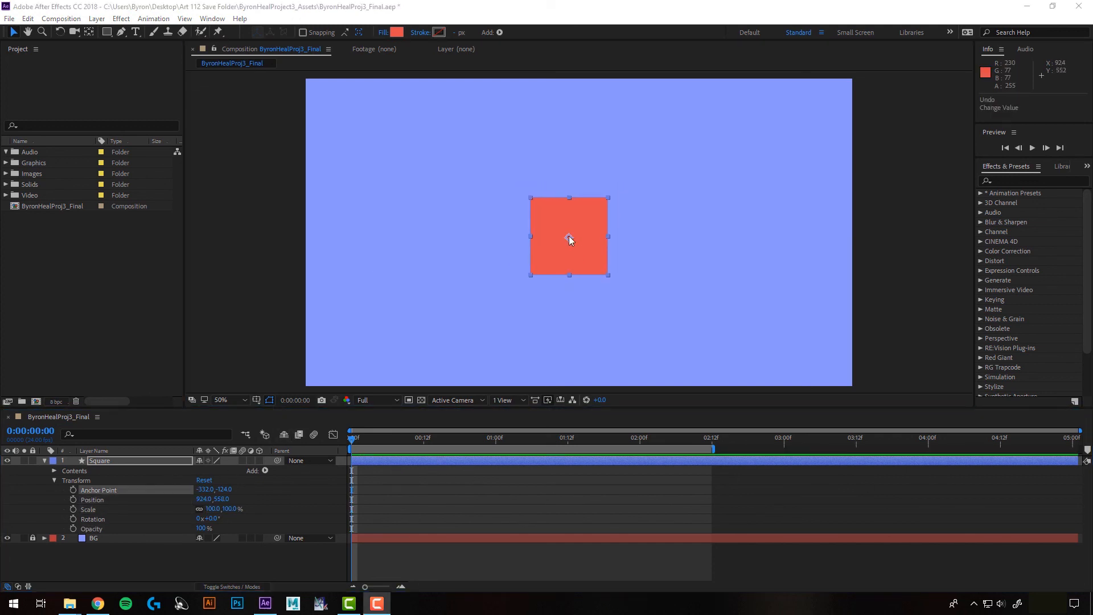
{"action": "left_click_drag", "start_coordinate": [569, 237], "coordinate": [580, 223]}
{"action": "key", "text": "ctrl+z"}
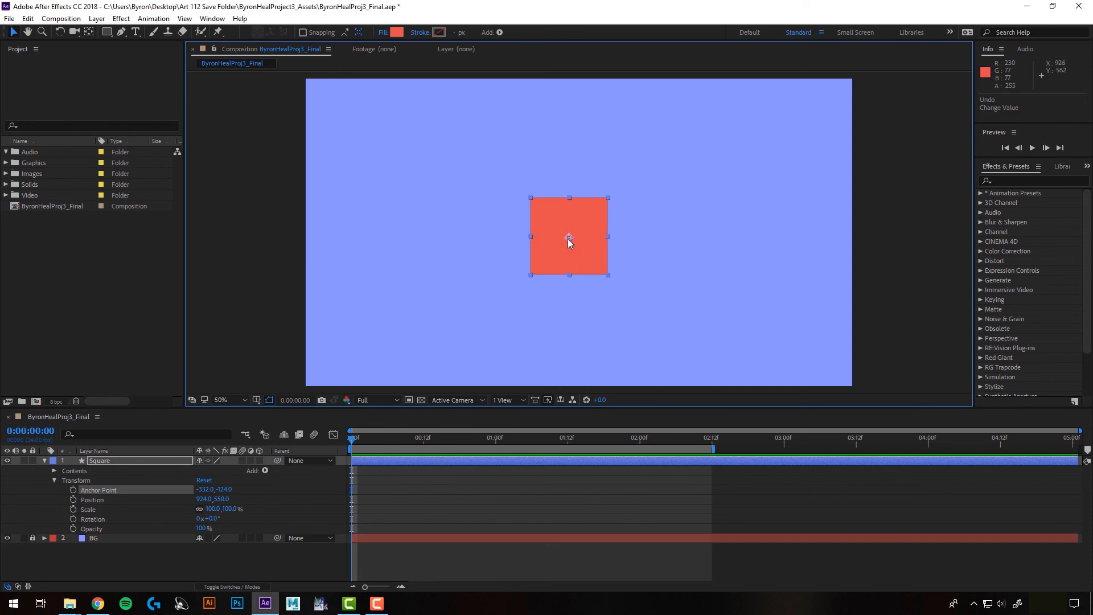
{"action": "left_click_drag", "start_coordinate": [214, 519], "coordinate": [262, 555]}
{"action": "key", "text": "ctrl+z"}
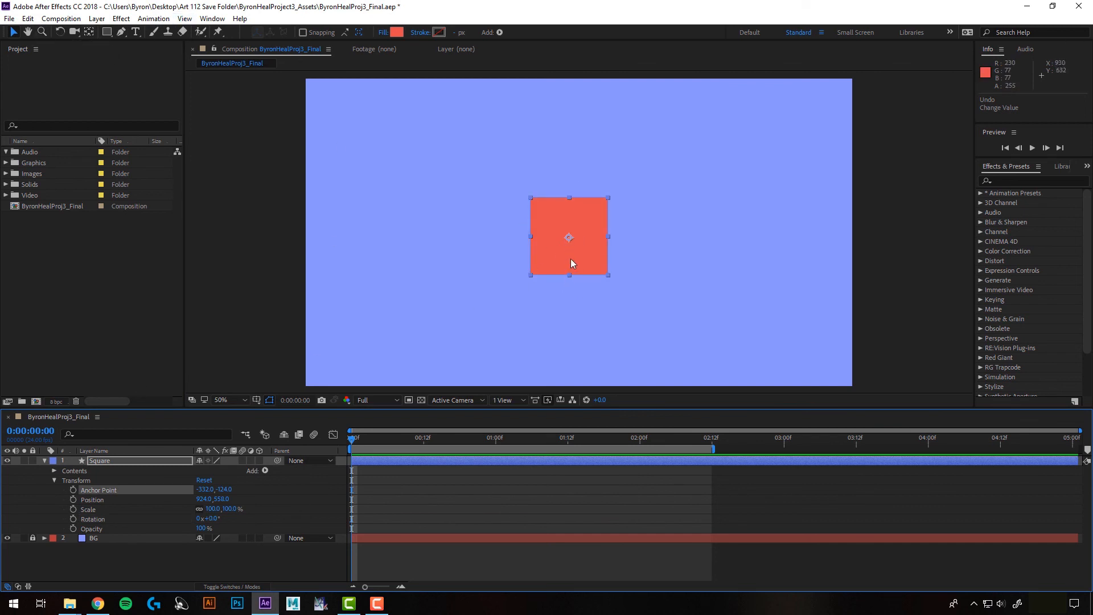
- Try rotating the square around an anchor point moved to about -224, -14 with the Pan Behind tool, and restore the anchor to the centre
{"action": "left_click", "coordinate": [90, 33]}
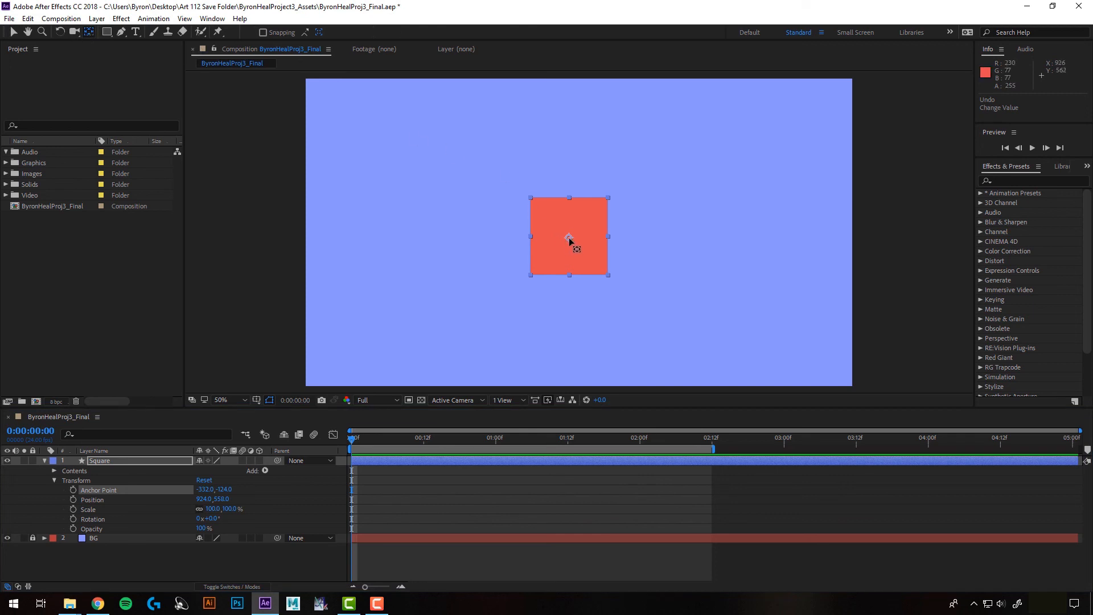
{"action": "left_click_drag", "start_coordinate": [569, 239], "coordinate": [600, 272]}
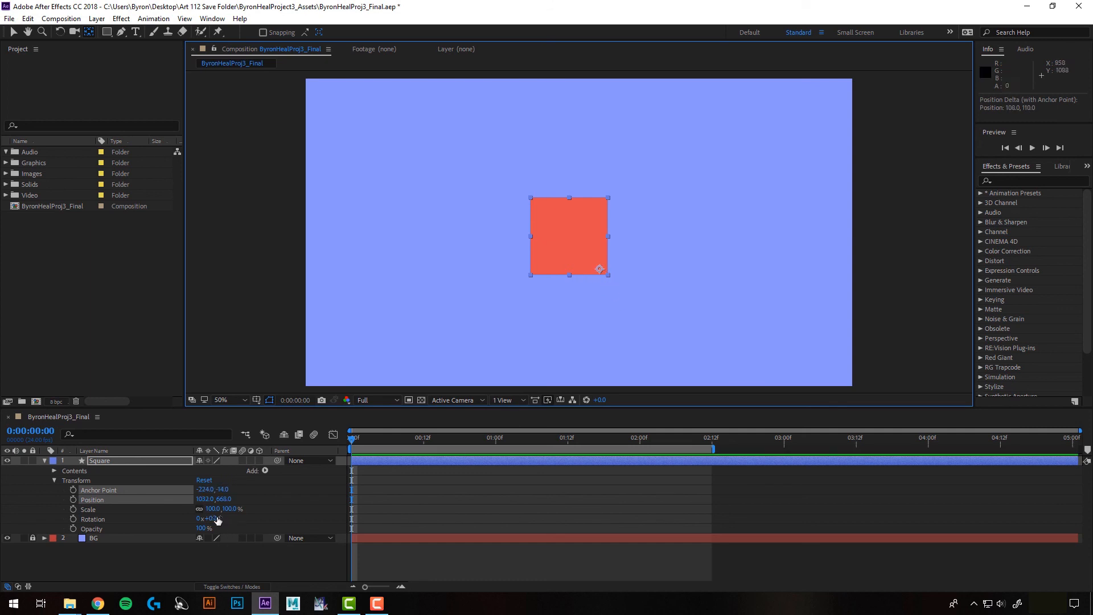
{"action": "left_click_drag", "start_coordinate": [212, 518], "coordinate": [514, 526]}
{"action": "key", "text": "ctrl+z"}
{"action": "key", "text": "ctrl+alt+Home"}
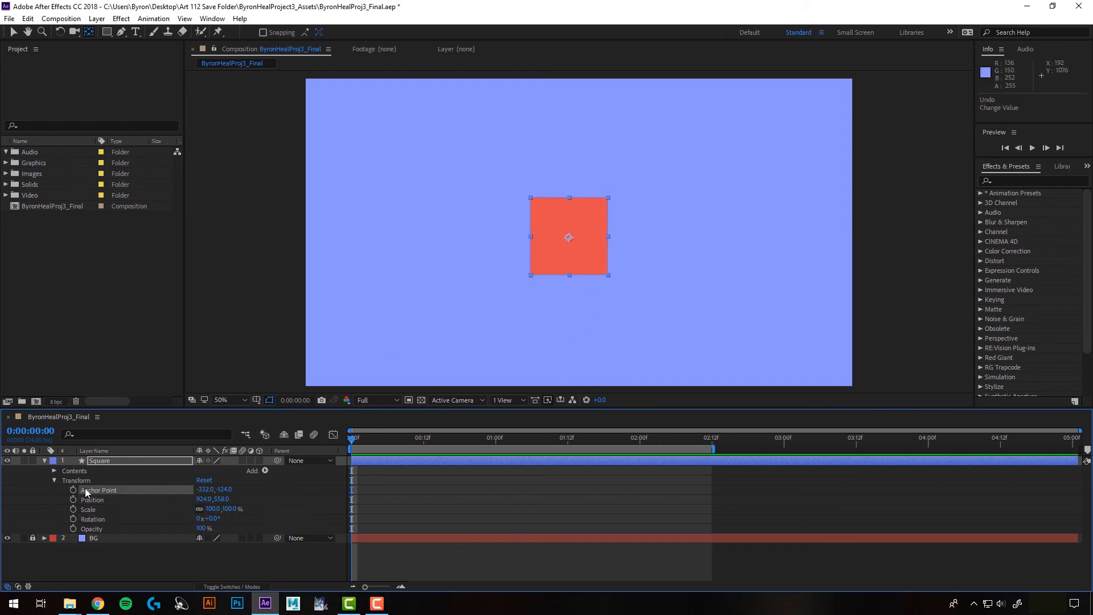
- Change the square's Anchor Point value to about 355, -124, offsetting the shape horizontally from its anchor
{"action": "left_click_drag", "start_coordinate": [207, 493], "coordinate": [584, 509]}
{"action": "left_click_drag", "start_coordinate": [103, 480], "coordinate": [557, 522]}
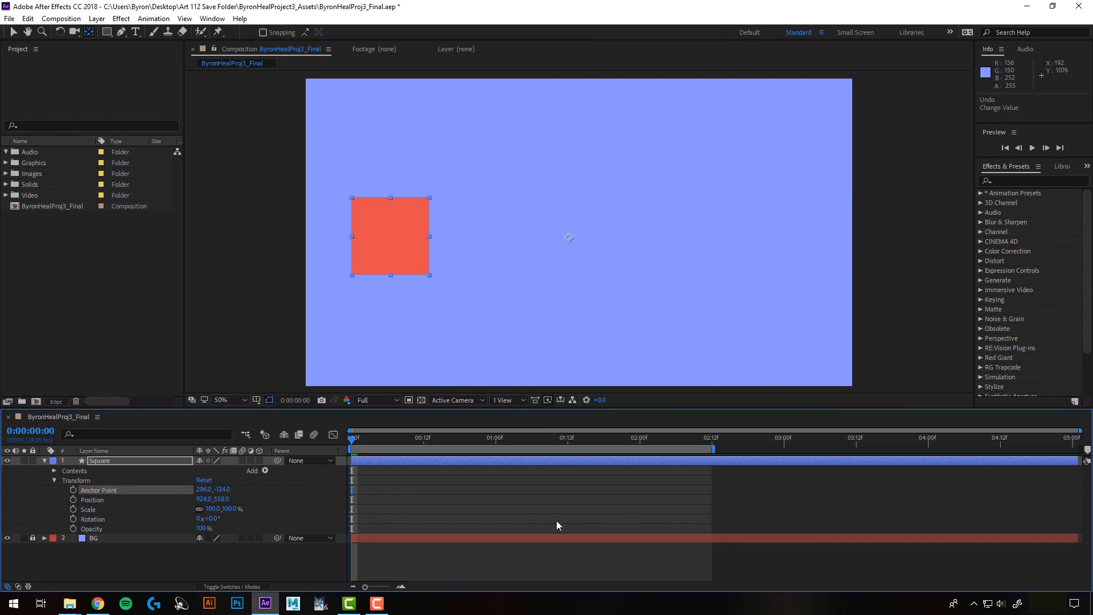
{"action": "left_click", "coordinate": [204, 491]}
{"action": "left_click_drag", "start_coordinate": [204, 490], "coordinate": [351, 334]}
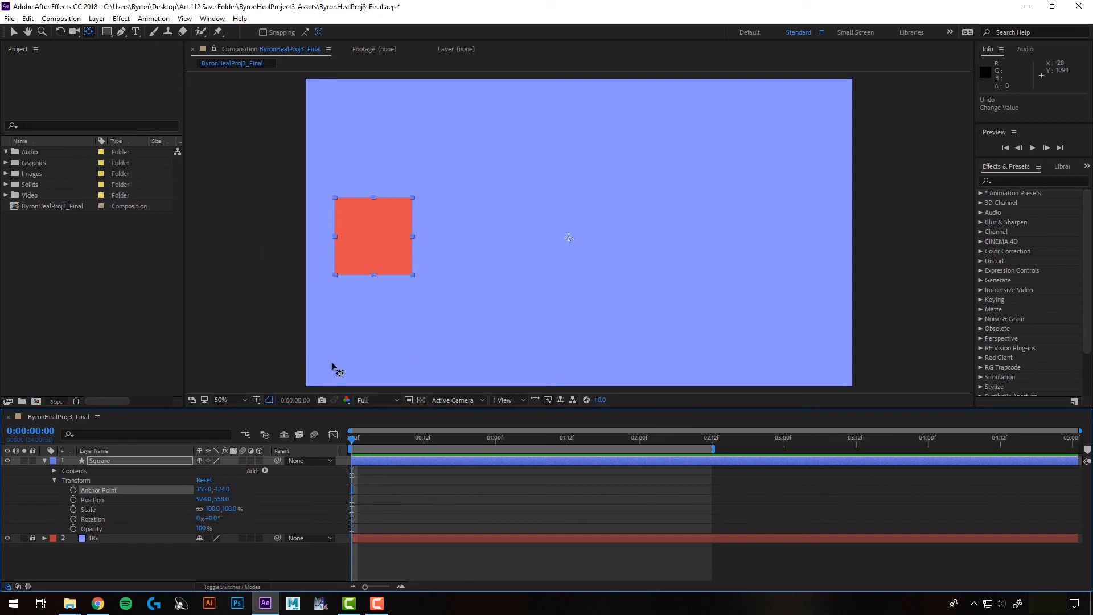
- Undo the Anchor Point changes so the square is centred on its anchor again, and switch to the Selection tool
{"action": "key", "text": "ctrl+z"}
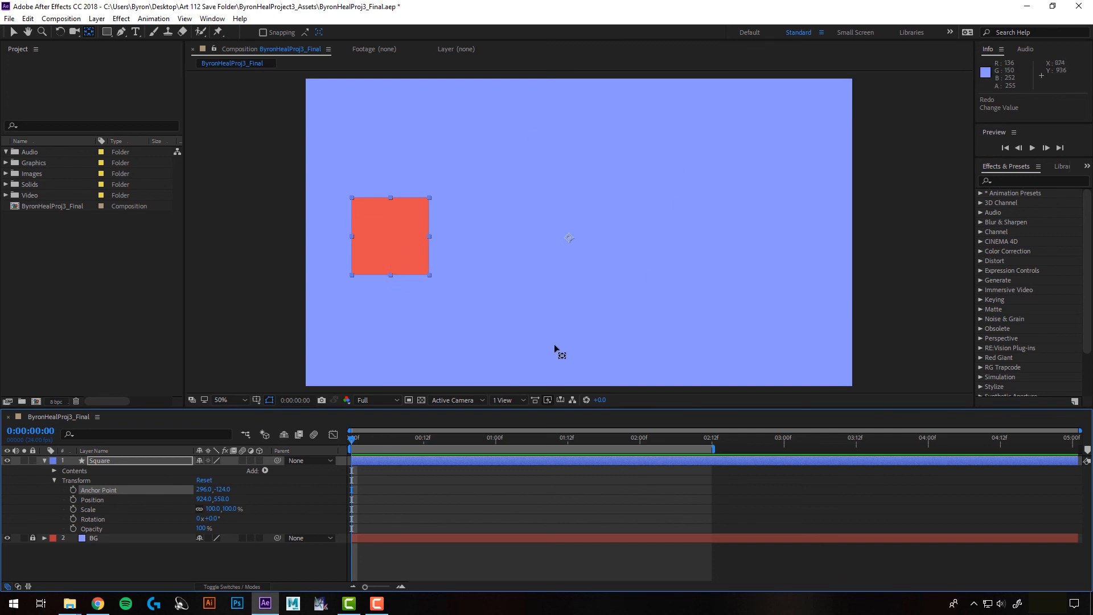
{"action": "key", "text": "ctrl+z"}
{"action": "left_click", "coordinate": [13, 32]}
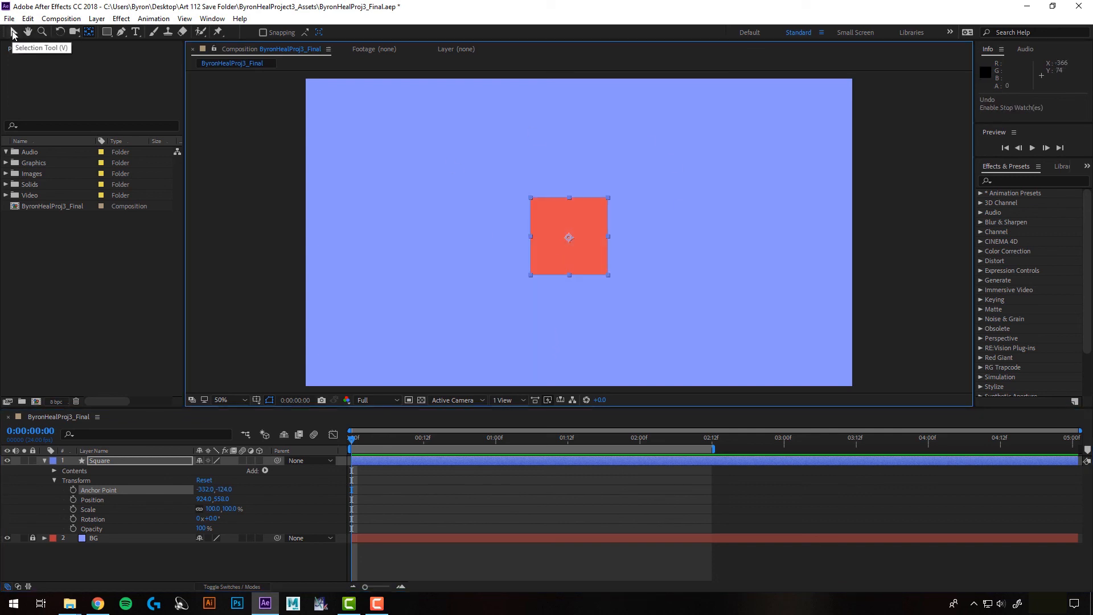
- Keyframe the square's Position from about 526, 540 at the start, through 960, 192, to about 1330, 570 at 0:00:01:01
{"action": "mouse_move", "coordinate": [588, 264]}
{"action": "left_mouse_down"}
{"action": "mouse_move", "coordinate": [478, 274]}
{"action": "mouse_move", "coordinate": [429, 261]}
{"action": "left_mouse_up"}
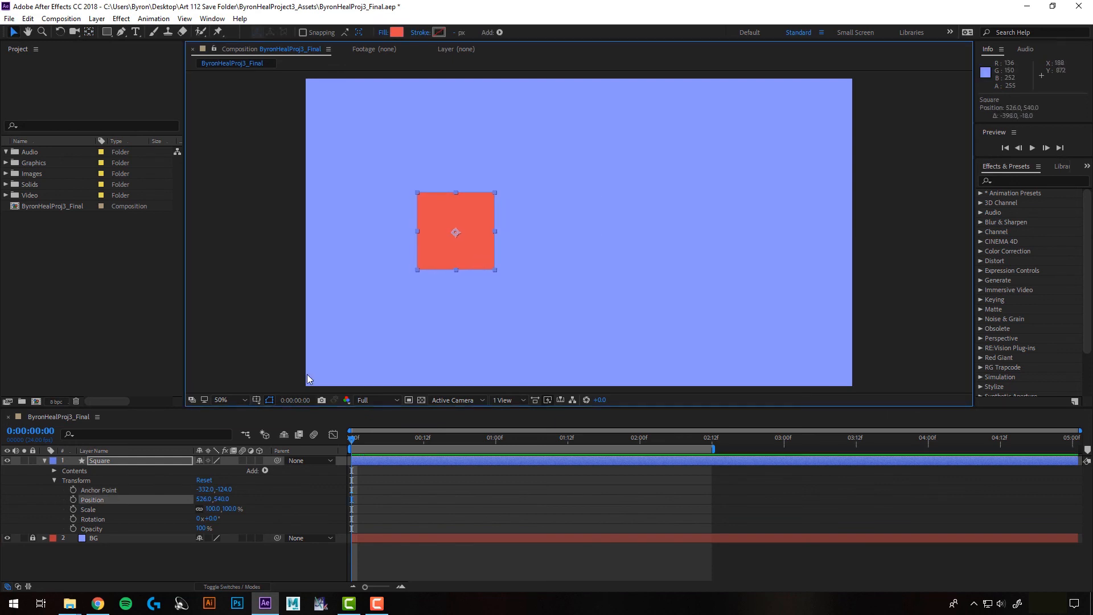
{"action": "left_click", "coordinate": [73, 499]}
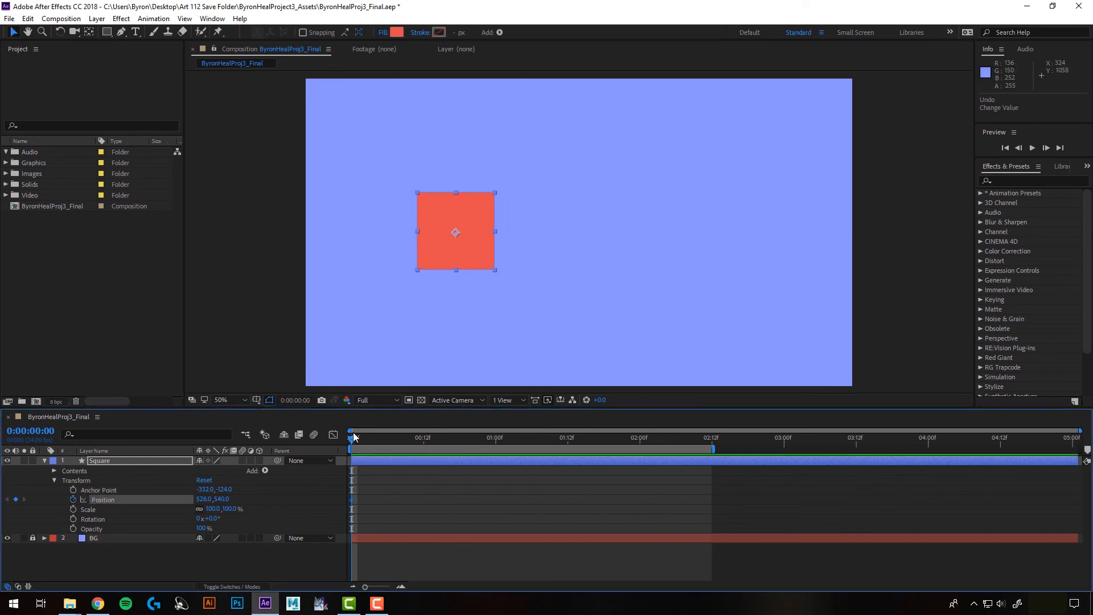
{"action": "left_click_drag", "start_coordinate": [352, 438], "coordinate": [433, 438]}
{"action": "left_click_drag", "start_coordinate": [484, 259], "coordinate": [607, 160]}
{"action": "left_click_drag", "start_coordinate": [430, 443], "coordinate": [502, 439]}
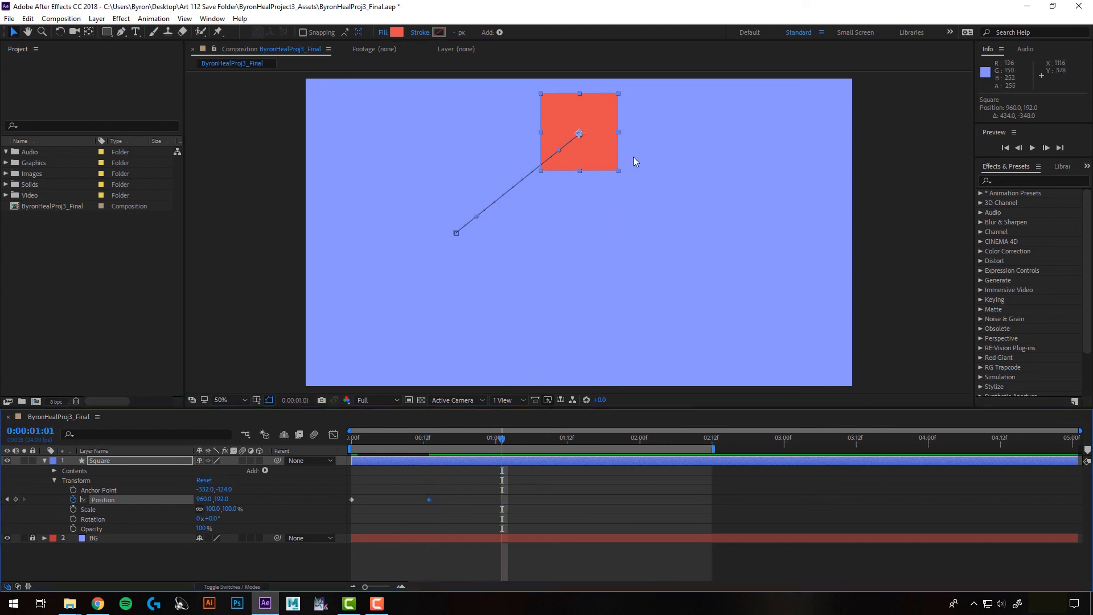
{"action": "left_click_drag", "start_coordinate": [601, 162], "coordinate": [706, 269]}
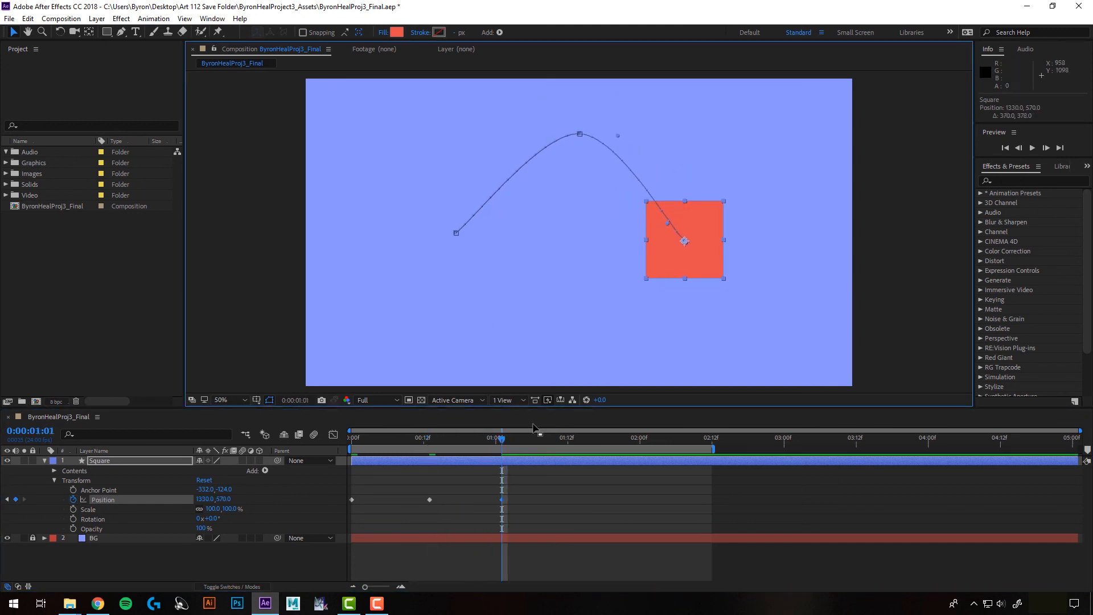
- Add two more Position keyframes that carry the square to the lower middle of the composition and back near its starting point
{"action": "left_click_drag", "start_coordinate": [504, 444], "coordinate": [561, 438]}
{"action": "left_click_drag", "start_coordinate": [696, 266], "coordinate": [574, 363]}
{"action": "left_click_drag", "start_coordinate": [563, 438], "coordinate": [647, 439]}
{"action": "left_click_drag", "start_coordinate": [530, 325], "coordinate": [427, 218]}
- Round out the motion path with Position keyframes of about 635, 828 at 0:00:01:18 and about 1207, 833 at 0:00:01:06
{"action": "mouse_move", "coordinate": [588, 439]}
{"action": "left_mouse_down"}
{"action": "mouse_move", "coordinate": [638, 450]}
{"action": "mouse_move", "coordinate": [591, 468]}
{"action": "mouse_move", "coordinate": [604, 453]}
{"action": "left_mouse_up"}
{"action": "left_click_drag", "start_coordinate": [494, 313], "coordinate": [475, 333]}
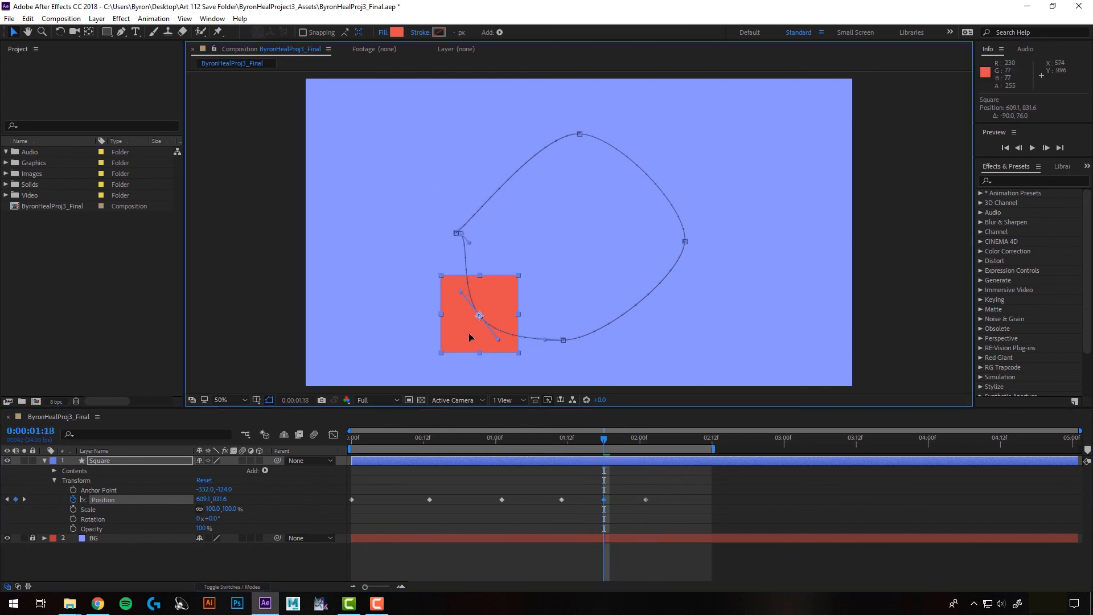
{"action": "left_click_drag", "start_coordinate": [549, 436], "coordinate": [532, 438]}
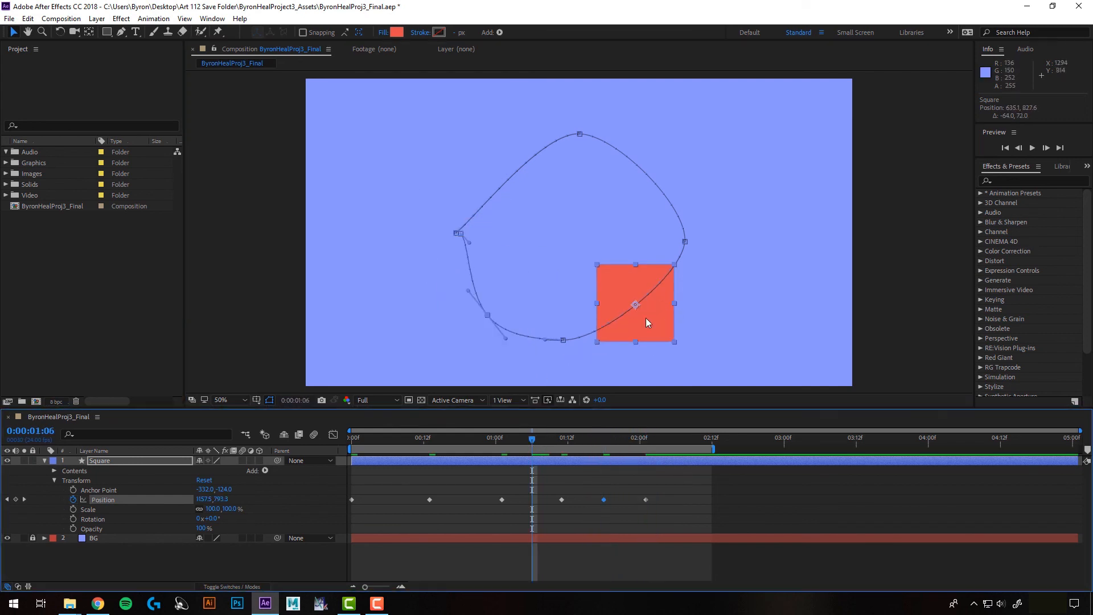
{"action": "left_click_drag", "start_coordinate": [646, 318], "coordinate": [659, 335]}
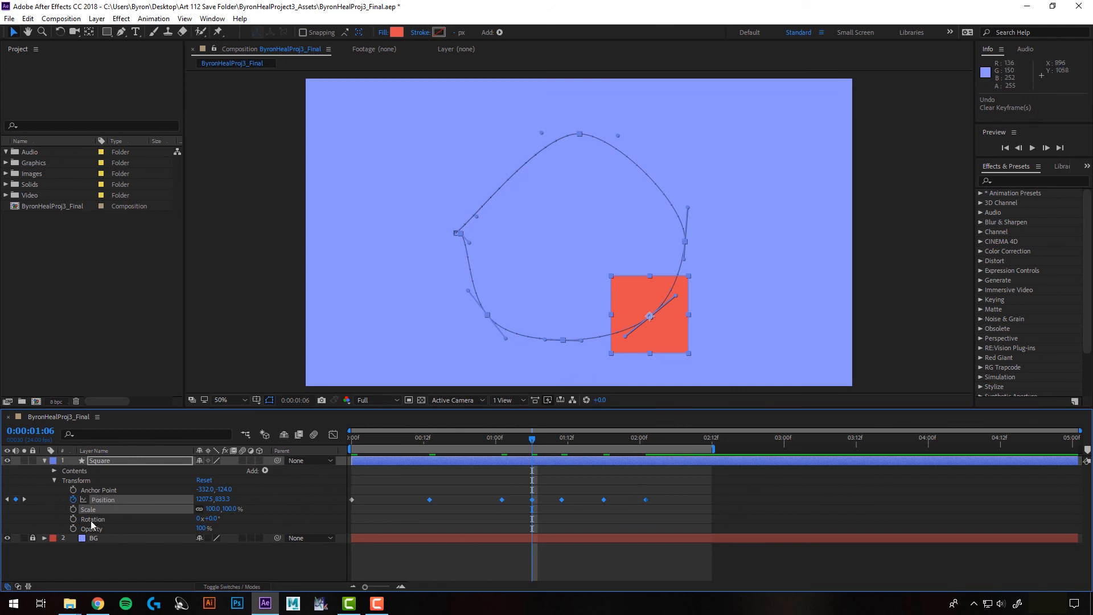
- Delete all of the square's Position keyframes and move it near the composition's centre, about 943, 557
{"action": "left_click", "coordinate": [677, 503]}
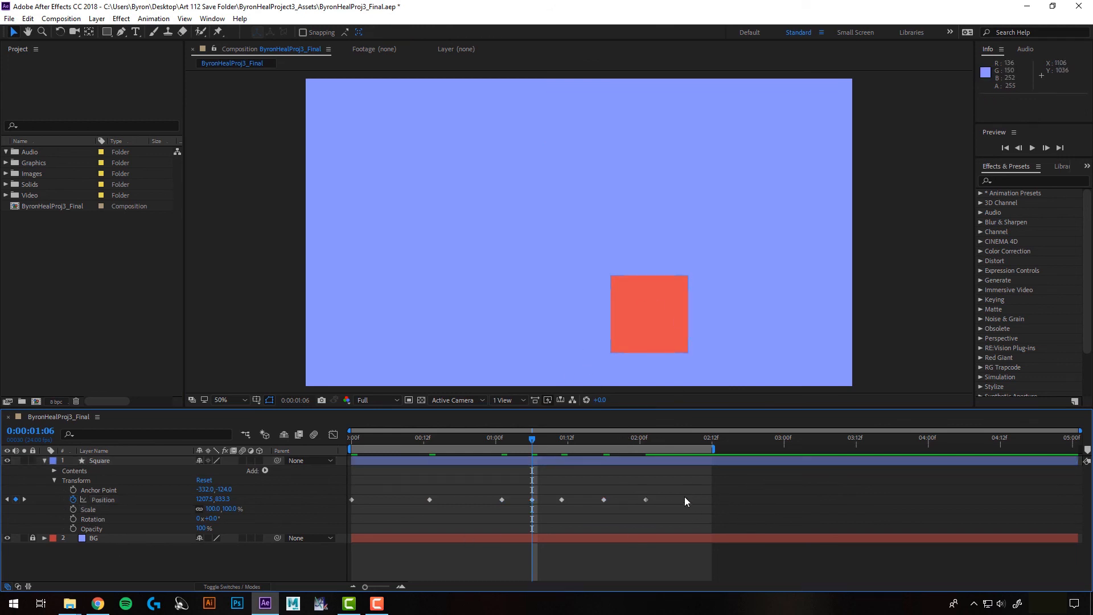
{"action": "left_click_drag", "start_coordinate": [692, 488], "coordinate": [351, 512]}
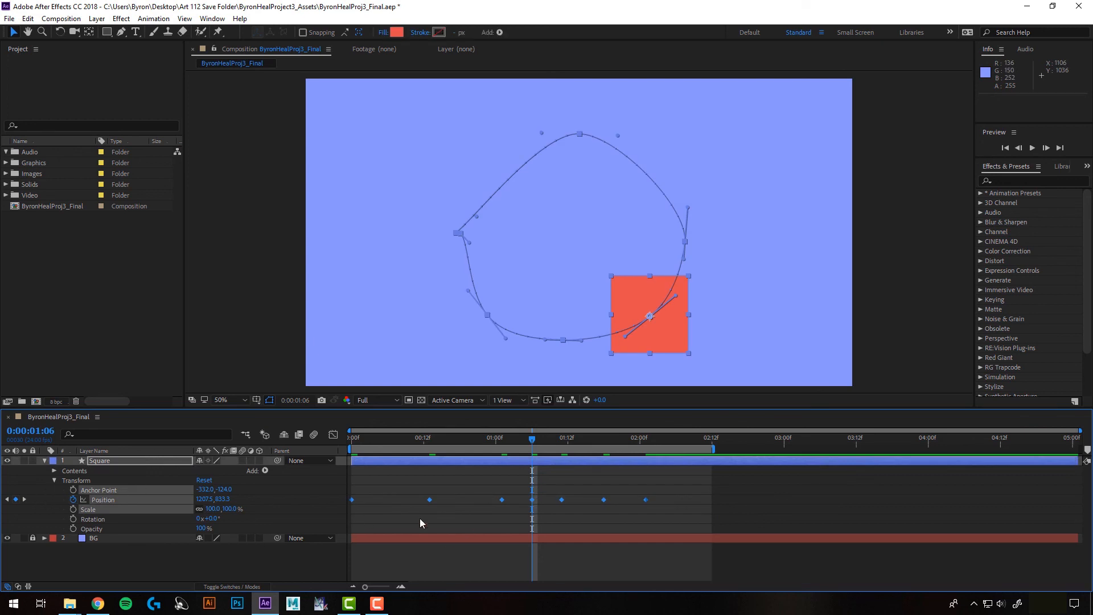
{"action": "key", "text": "Delete"}
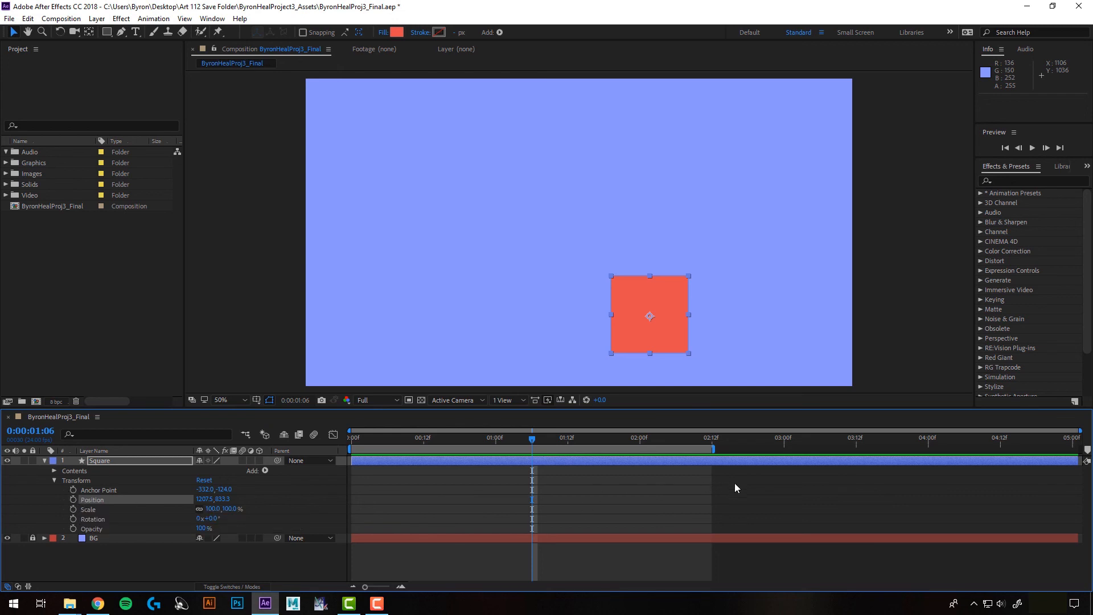
{"action": "left_click_drag", "start_coordinate": [665, 338], "coordinate": [589, 257]}
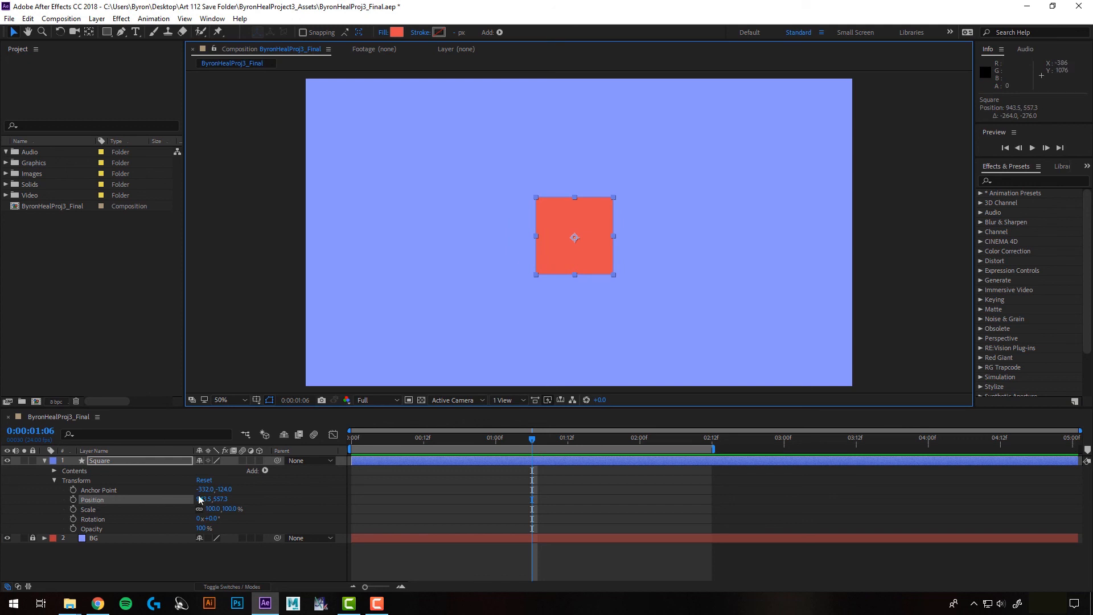
- Set the square's Anchor Point to about -109, -124 and keyframe Rotation from 0° at the start to about 1x+95° at 0:00:01:01
{"action": "left_click_drag", "start_coordinate": [204, 489], "coordinate": [330, 487]}
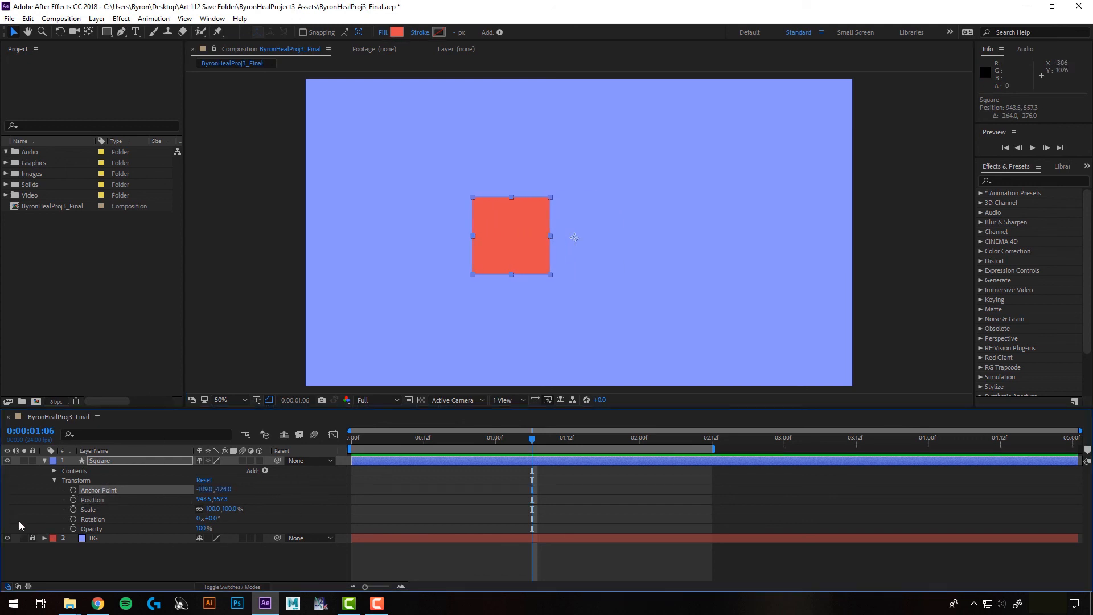
{"action": "key", "text": "Home"}
{"action": "left_click", "coordinate": [73, 520]}
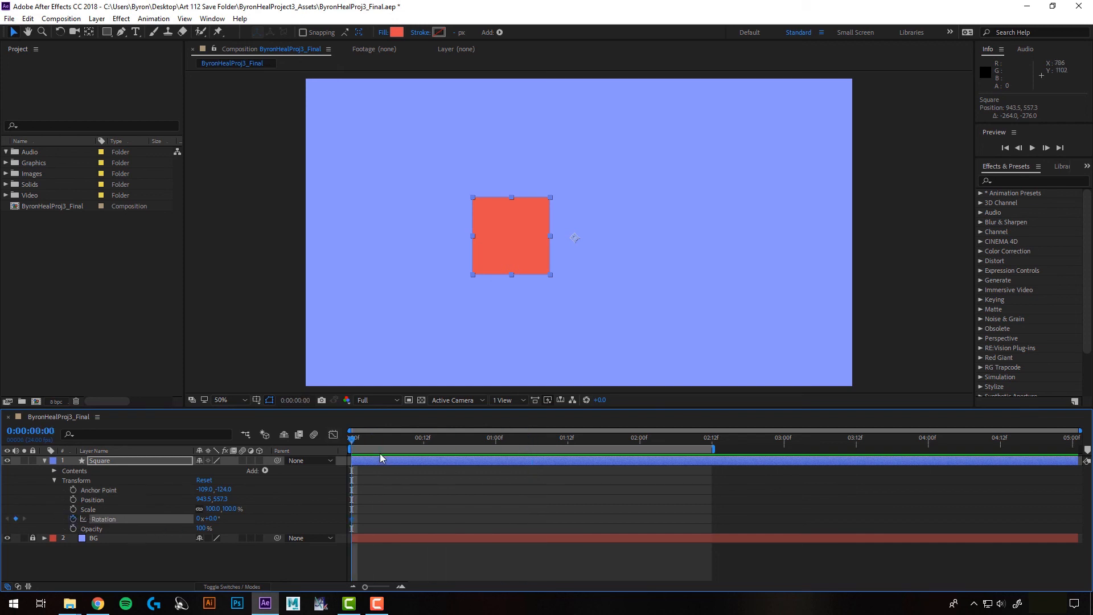
{"action": "left_click_drag", "start_coordinate": [352, 447], "coordinate": [501, 446]}
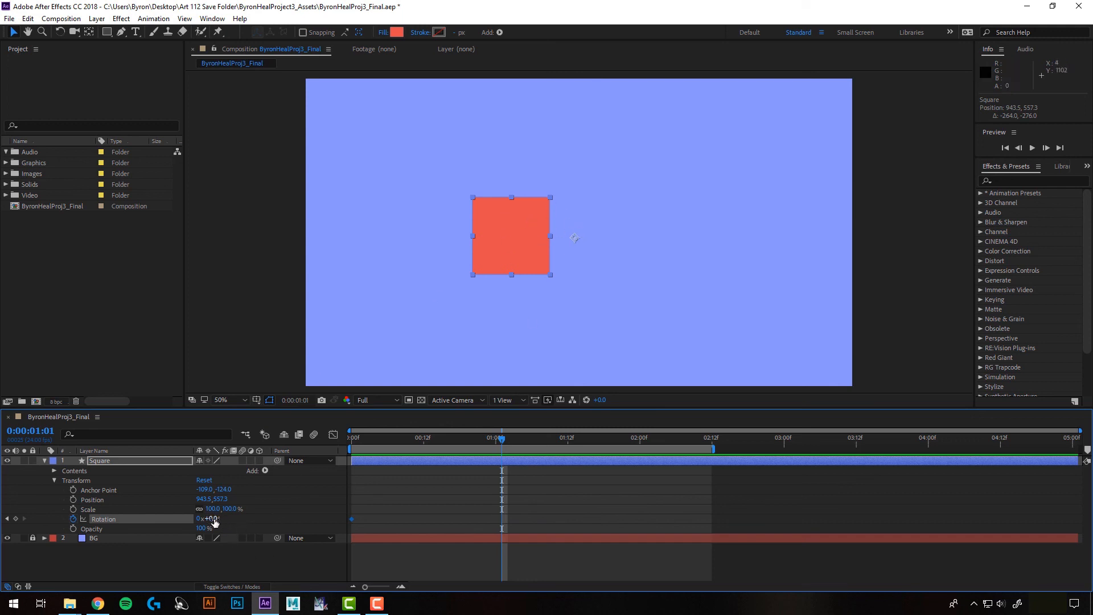
{"action": "left_click_drag", "start_coordinate": [214, 521], "coordinate": [230, 519]}
- Preview the square rotating around its offset anchor point, stop playback and deselect the layer
{"action": "key", "text": "space"}
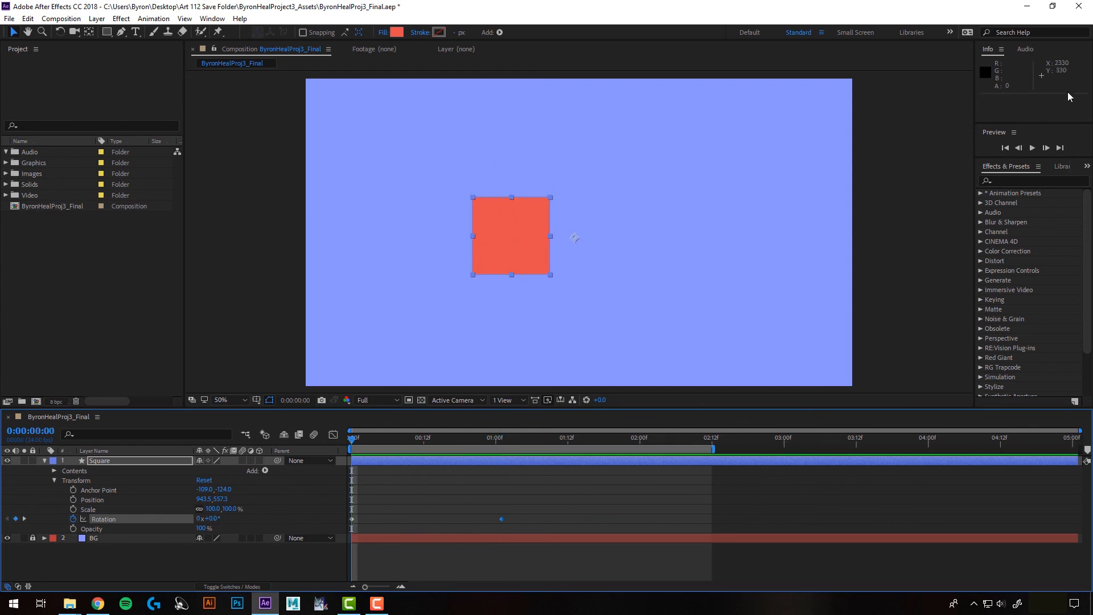
{"action": "left_click", "coordinate": [1033, 147]}
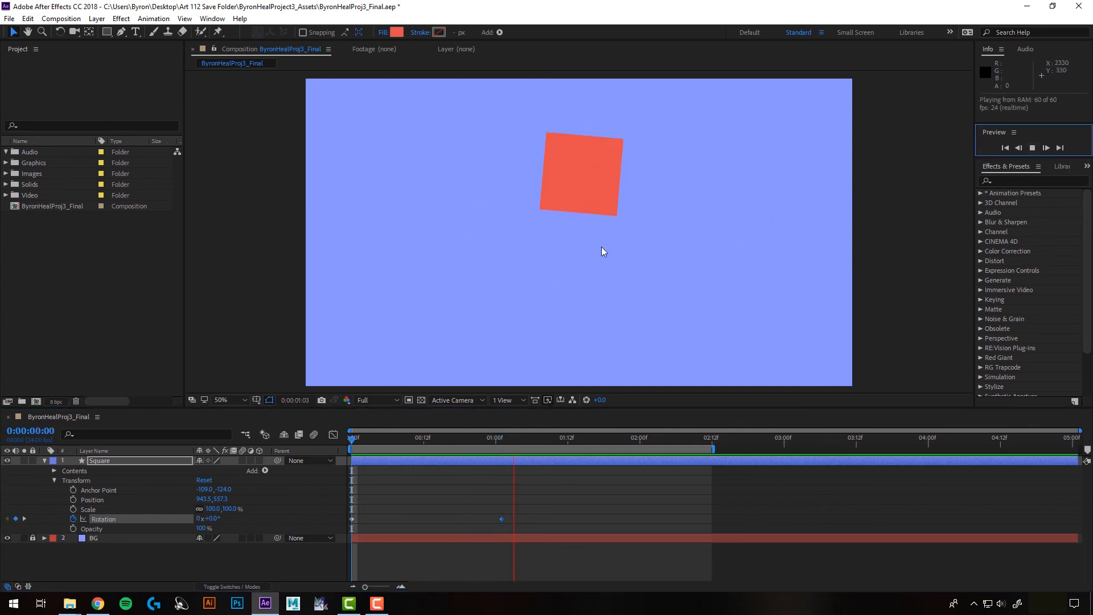
{"action": "left_click", "coordinate": [1033, 148]}
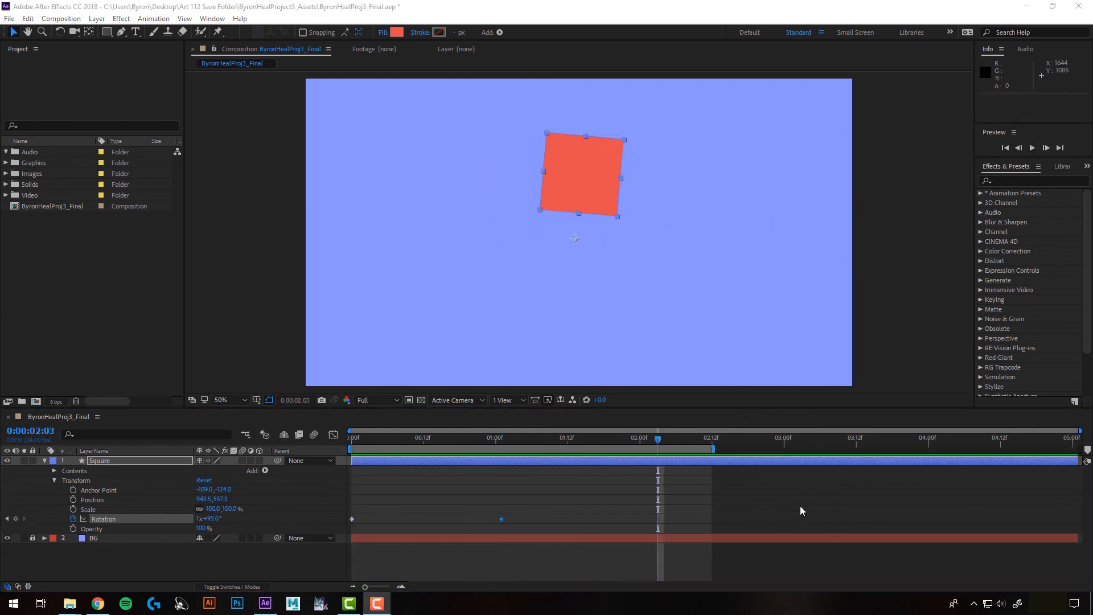
{"action": "left_click", "coordinate": [800, 506]}
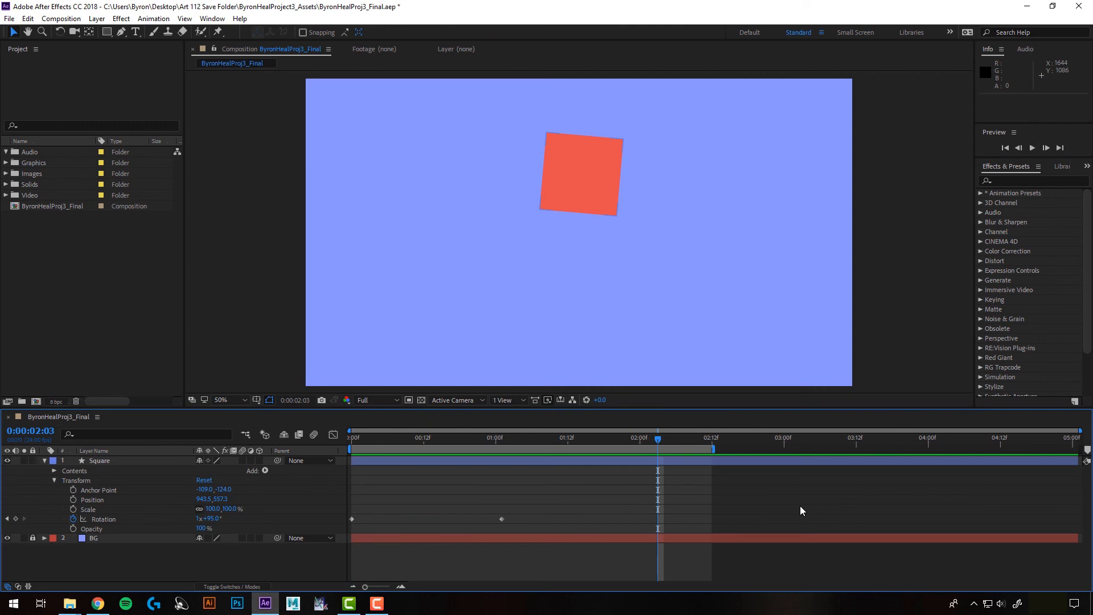
- Undo the square's Rotation keyframes and the Anchor Point offset
{"action": "key", "text": "ctrl+z"}
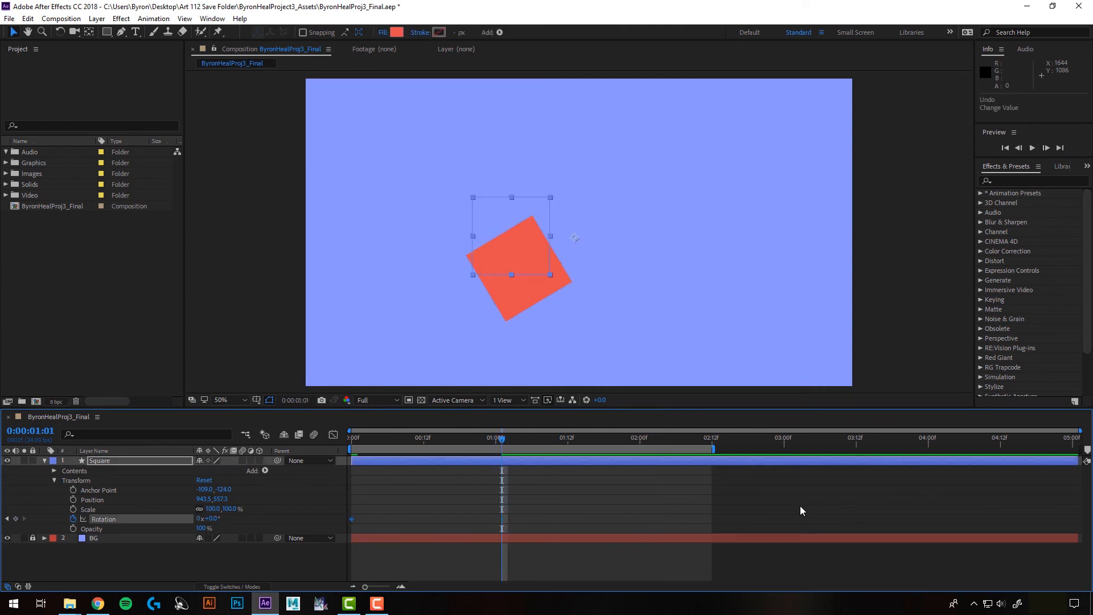
{"action": "key", "text": "ctrl+z"}
{"action": "key", "text": "ctrl+z"}
{"action": "key", "text": "ctrl+z"}
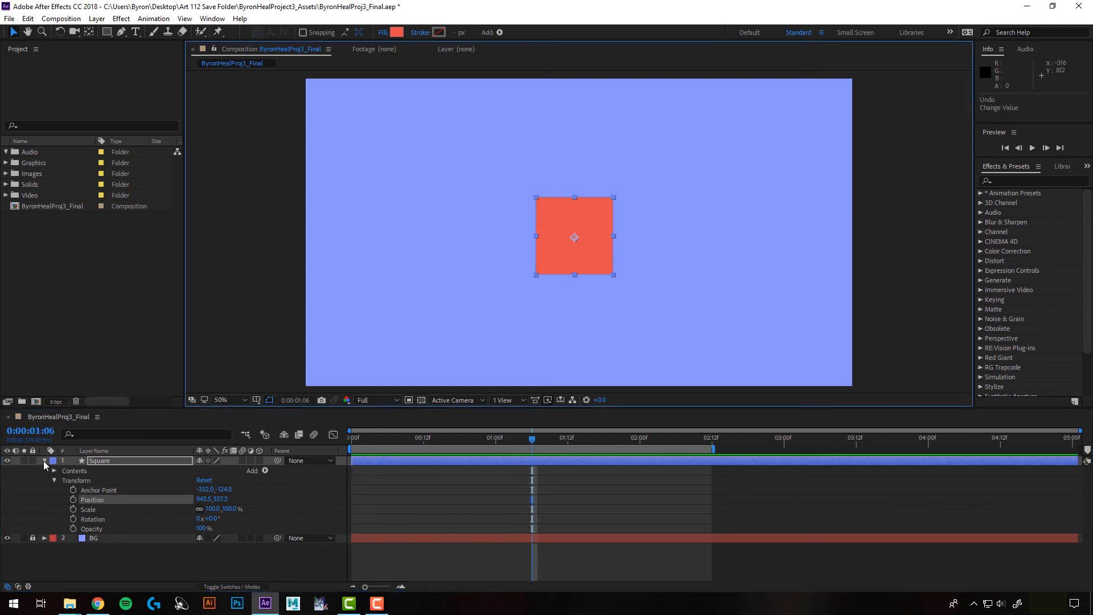
- Move the square to the composition's upper-left area, about 219, 319, and copy and paste its layer to make a second square
{"action": "left_click", "coordinate": [43, 461]}
{"action": "left_click_drag", "start_coordinate": [563, 254], "coordinate": [377, 195]}
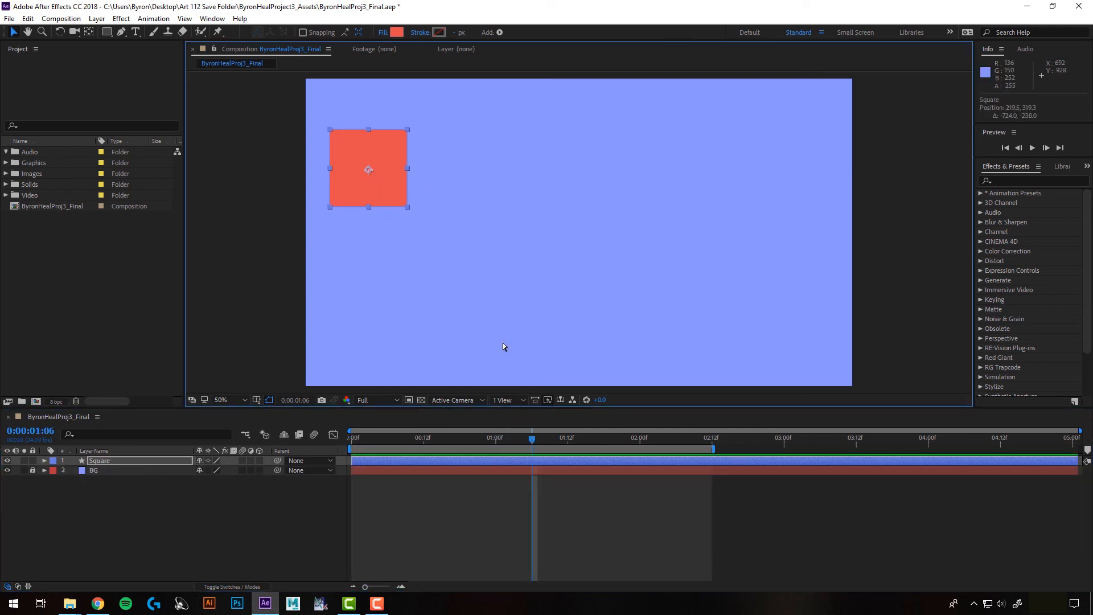
{"action": "left_click", "coordinate": [108, 461]}
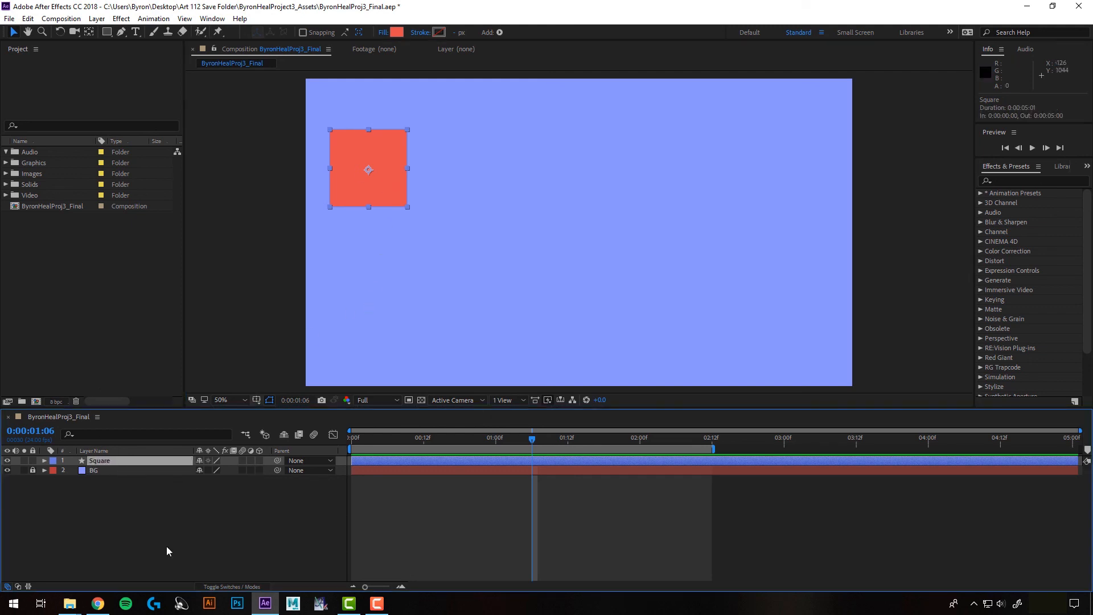
{"action": "left_click", "coordinate": [27, 18]}
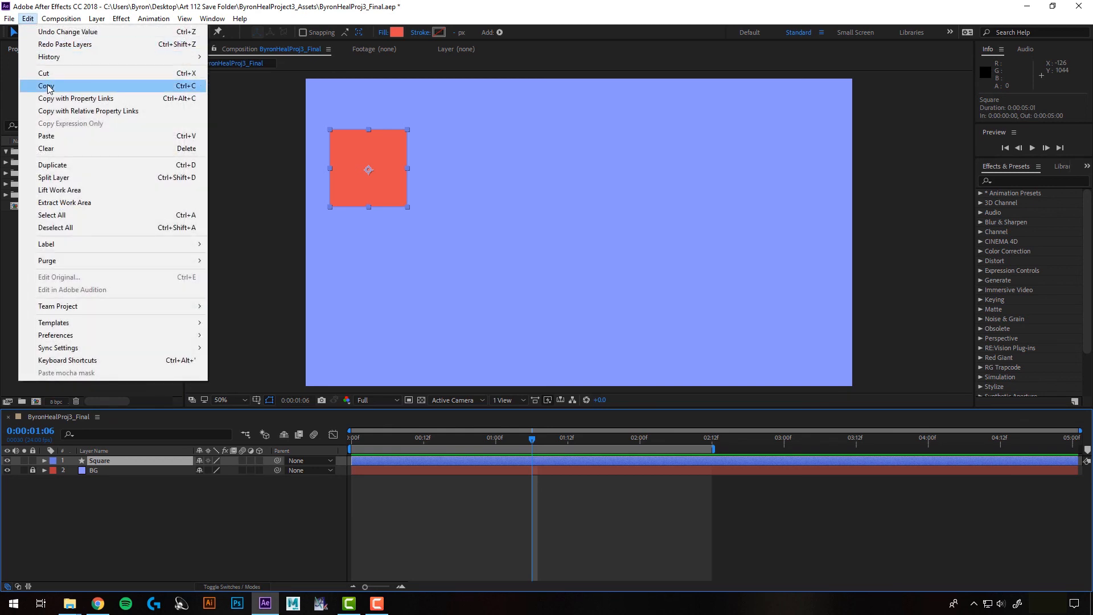
{"action": "left_click", "coordinate": [47, 86]}
{"action": "left_click", "coordinate": [28, 19]}
{"action": "left_click", "coordinate": [56, 136]}
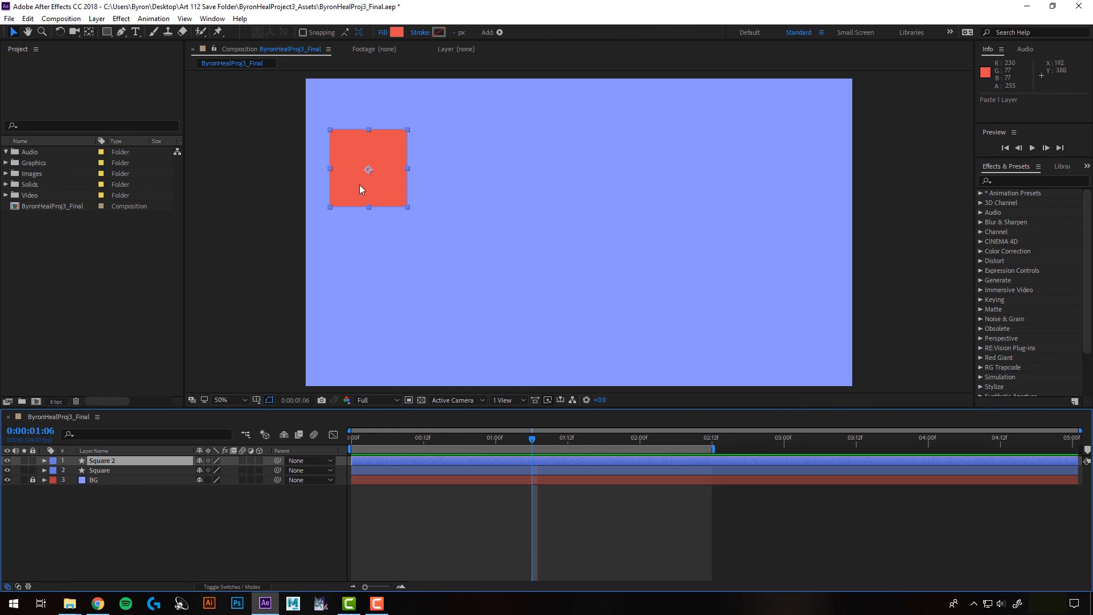
- Move the pasted square straight down below the original, to about 219, 751, and deselect it
{"action": "left_click_drag", "start_coordinate": [368, 186], "coordinate": [366, 300]}
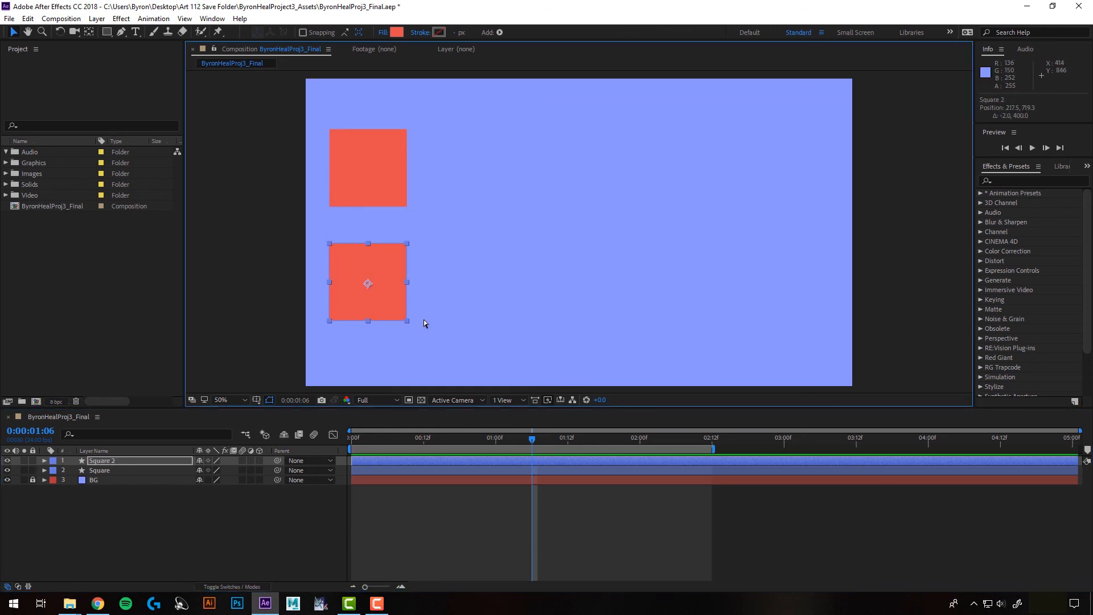
{"action": "key", "text": "ctrl+z"}
{"action": "key", "text": "Down"}
{"action": "key", "text": "Down"}
{"action": "key", "text": "Down"}
{"action": "key", "text": "Down"}
{"action": "key", "text": "Down"}
{"action": "key", "text": "Down"}
{"action": "key", "text": "Down"}
{"action": "key", "text": "Down"}
{"action": "key", "text": "Down"}
{"action": "key", "text": "Down"}
{"action": "key", "text": "Down"}
{"action": "key", "text": "Down"}
{"action": "key", "text": "Down"}
{"action": "key", "text": "Down"}
{"action": "key", "text": "Down"}
{"action": "key", "text": "Down"}
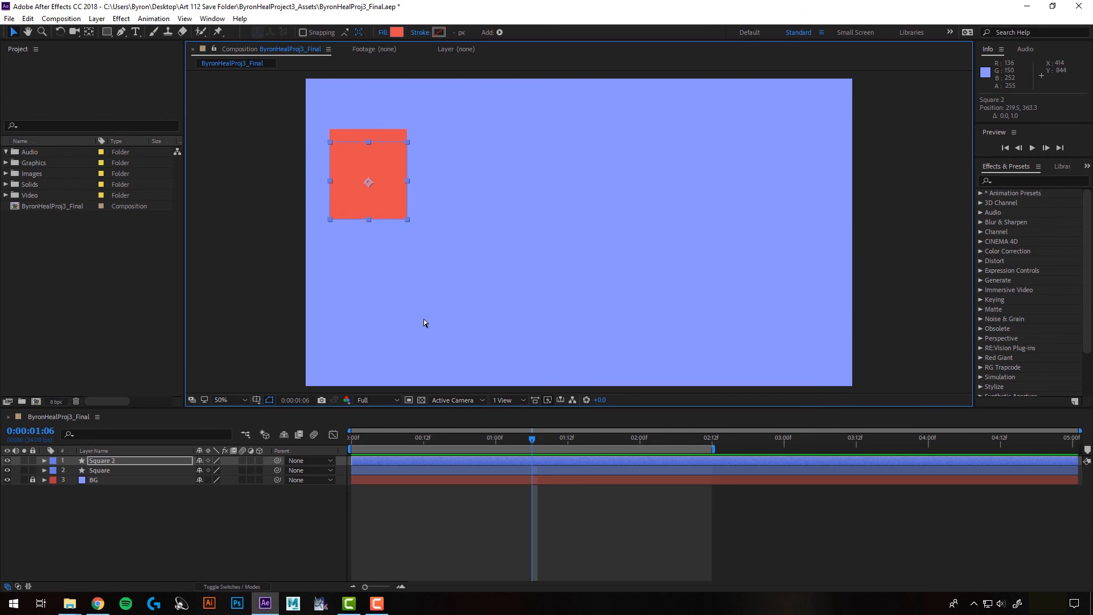
{"action": "key", "text": "shift+Down"}
{"action": "key", "text": "shift+Down"}
{"action": "key", "text": "shift+Down"}
{"action": "key", "text": "shift+Down"}
{"action": "key", "text": "shift+Down"}
{"action": "key", "text": "shift+Down"}
{"action": "key", "text": "shift+Down"}
{"action": "key", "text": "shift+Down"}
{"action": "key", "text": "shift+Down"}
{"action": "key", "text": "shift+Down"}
{"action": "key", "text": "shift+Down"}
{"action": "key", "text": "shift+Down"}
{"action": "key", "text": "shift+Down"}
{"action": "key", "text": "shift+Down"}
{"action": "key", "text": "shift+Down"}
{"action": "key", "text": "shift+Down"}
{"action": "key", "text": "shift+Down"}
{"action": "key", "text": "shift+Down"}
{"action": "key", "text": "shift+Down"}
{"action": "key", "text": "shift+Down"}
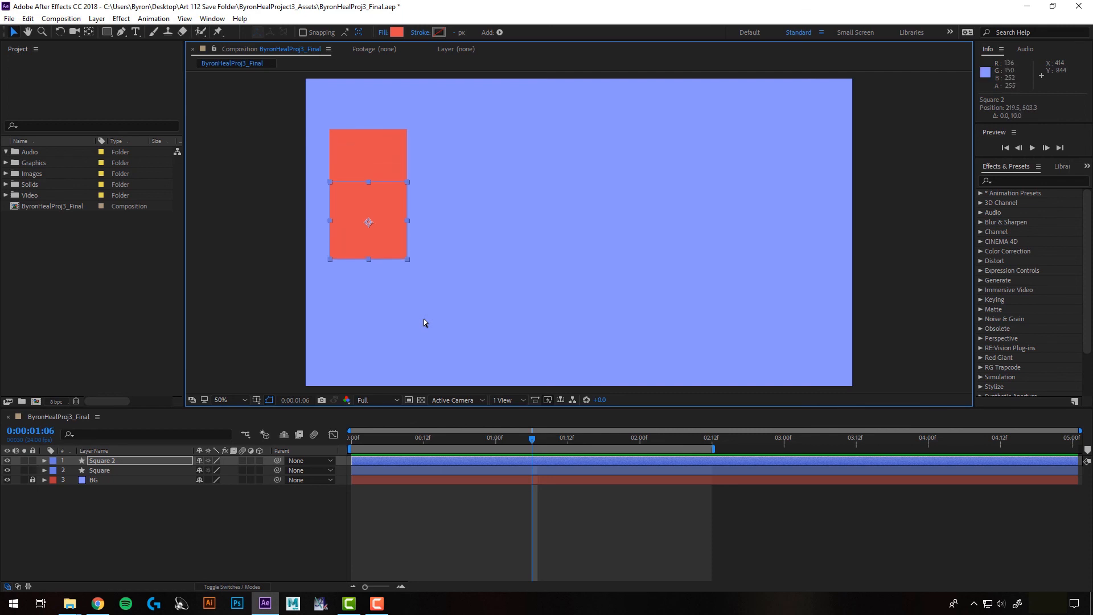
{"action": "key", "text": "shift+Down"}
{"action": "key", "text": "shift+Down"}
{"action": "key", "text": "shift+Down"}
{"action": "key", "text": "shift+Down"}
{"action": "key", "text": "shift+Down"}
{"action": "key", "text": "shift+Down"}
{"action": "key", "text": "shift+Down"}
{"action": "key", "text": "shift+Down"}
{"action": "key", "text": "shift+Down"}
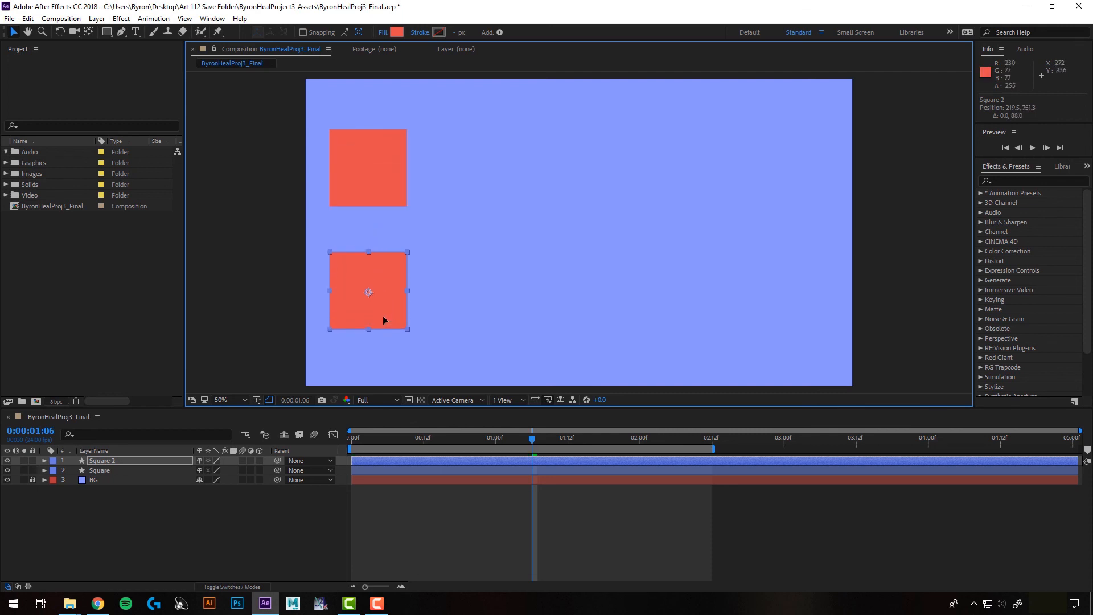
{"action": "left_click", "coordinate": [427, 297]}
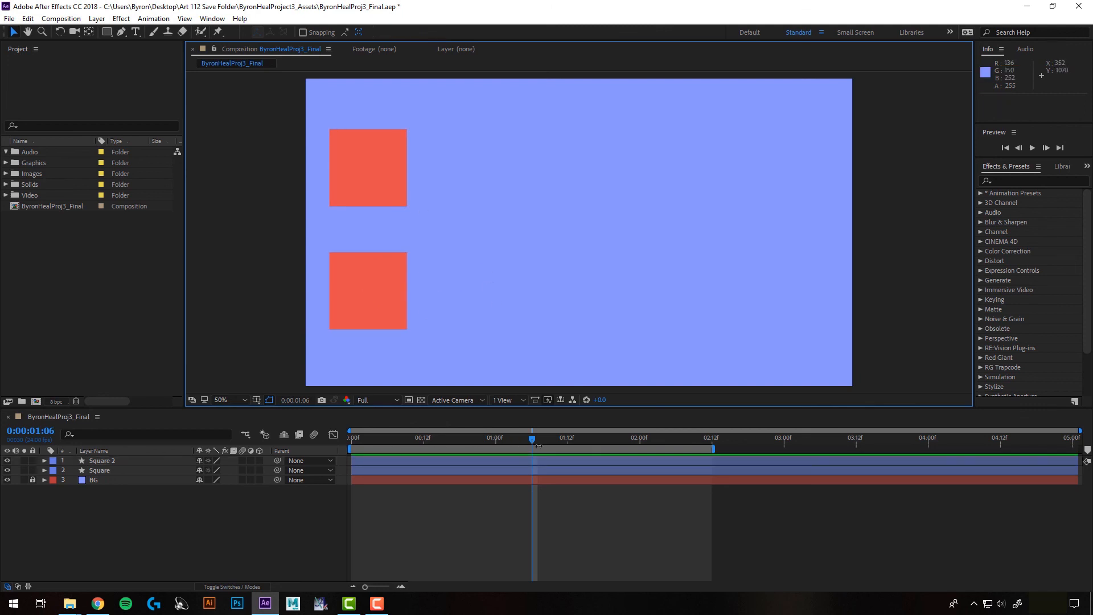
- Select both squares at 0:00:00:00, reveal their Position properties and set a starting Position keyframe on each
{"action": "key", "text": "Home"}
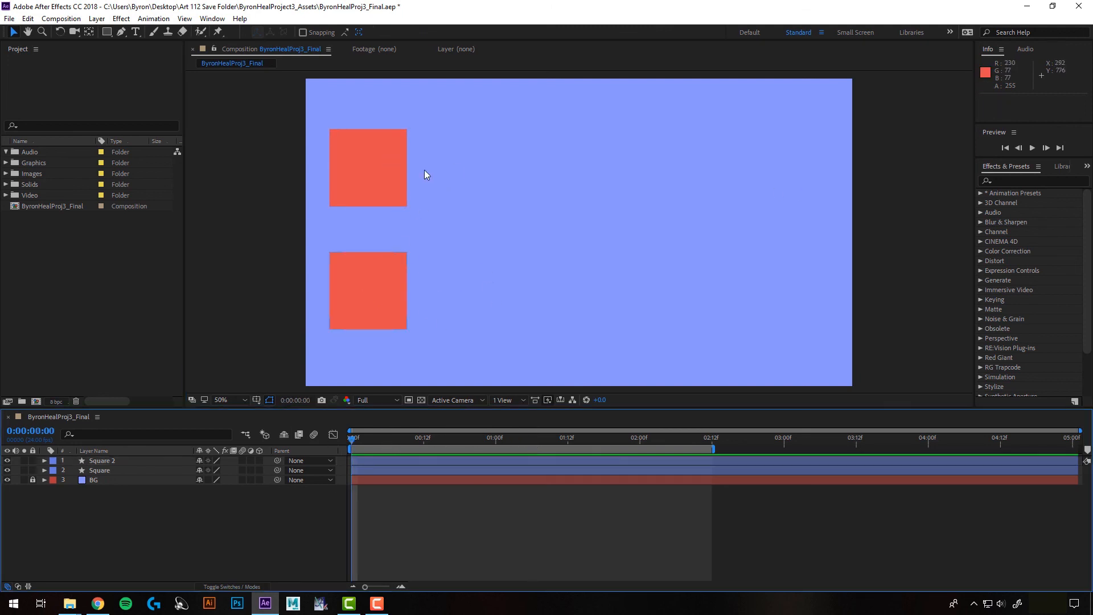
{"action": "left_click", "coordinate": [380, 174]}
{"action": "left_click", "coordinate": [366, 308], "text": "shift"}
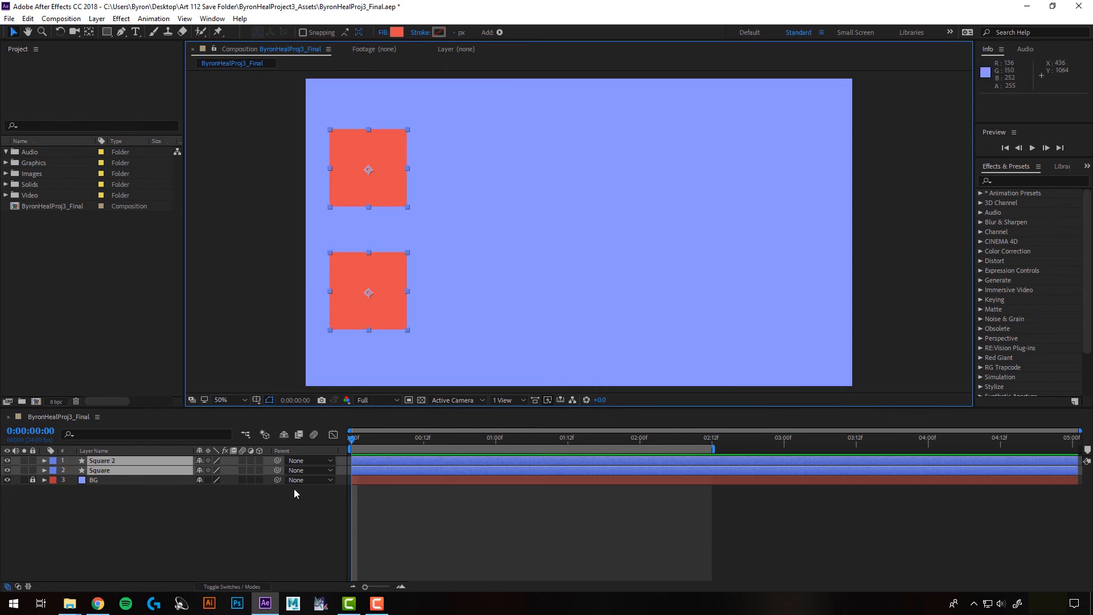
{"action": "key", "text": "p"}
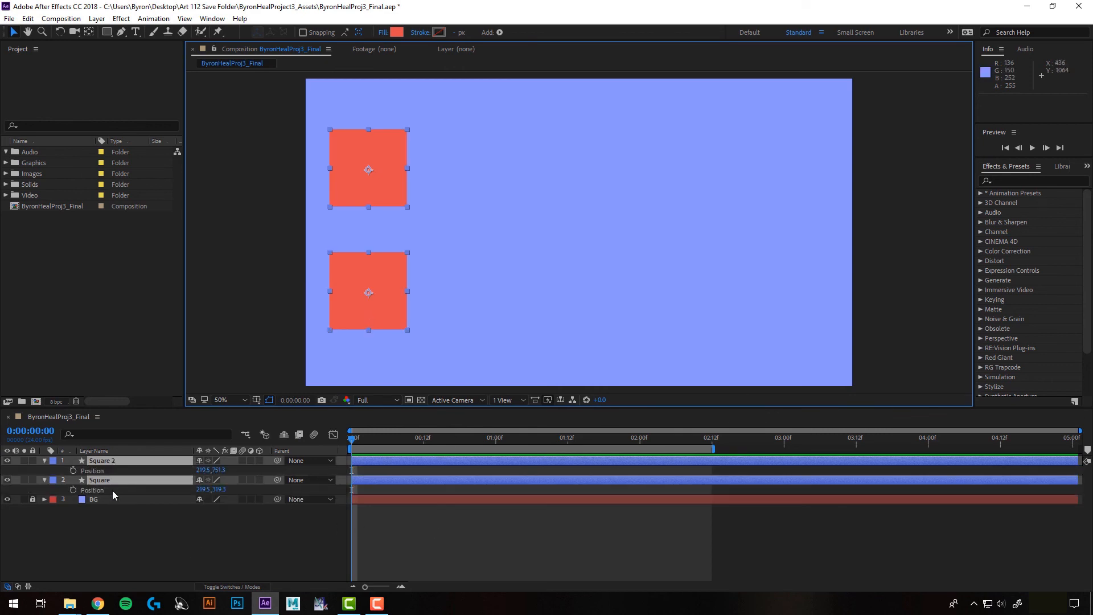
{"action": "left_click", "coordinate": [74, 490]}
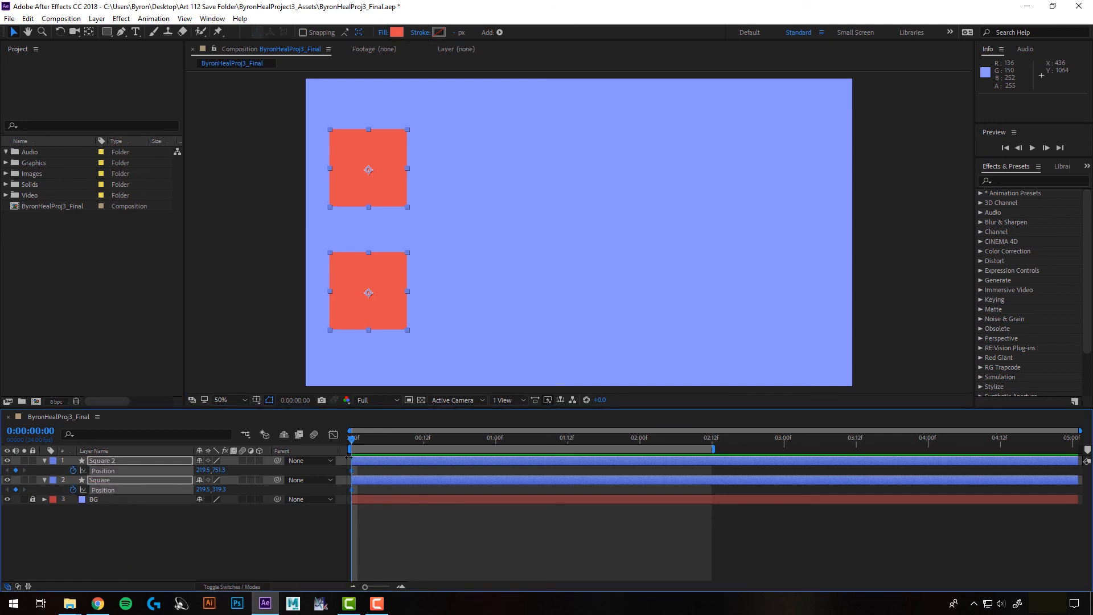
- At 0:00:01:00, move both selected squares horizontally across the composition to about X 1621, adding ending Position keyframes
{"action": "left_click_drag", "start_coordinate": [496, 439], "coordinate": [261, 433]}
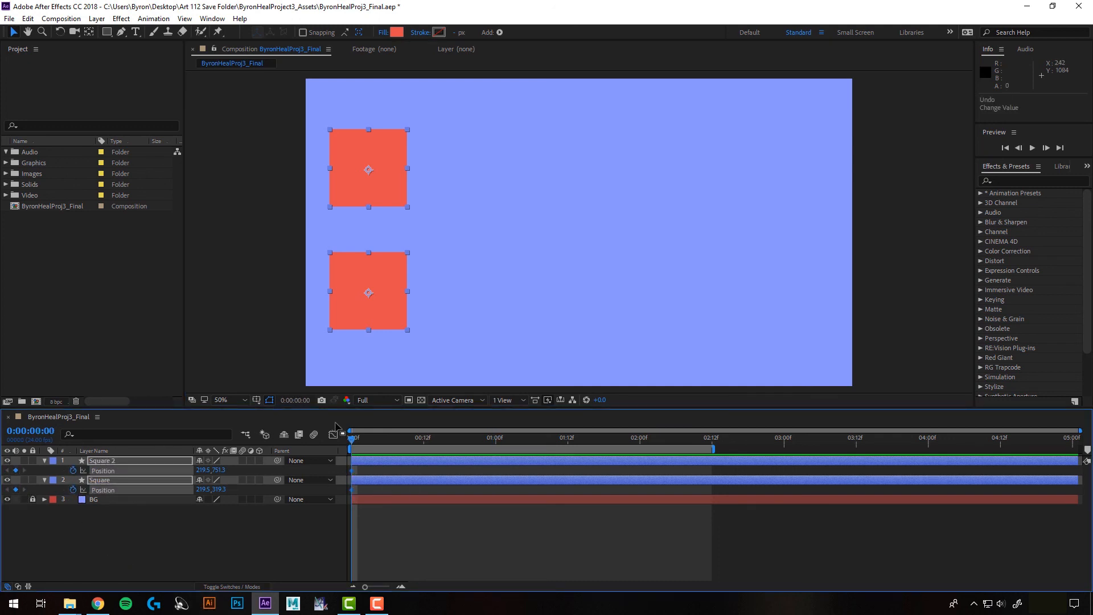
{"action": "left_click_drag", "start_coordinate": [356, 438], "coordinate": [495, 446]}
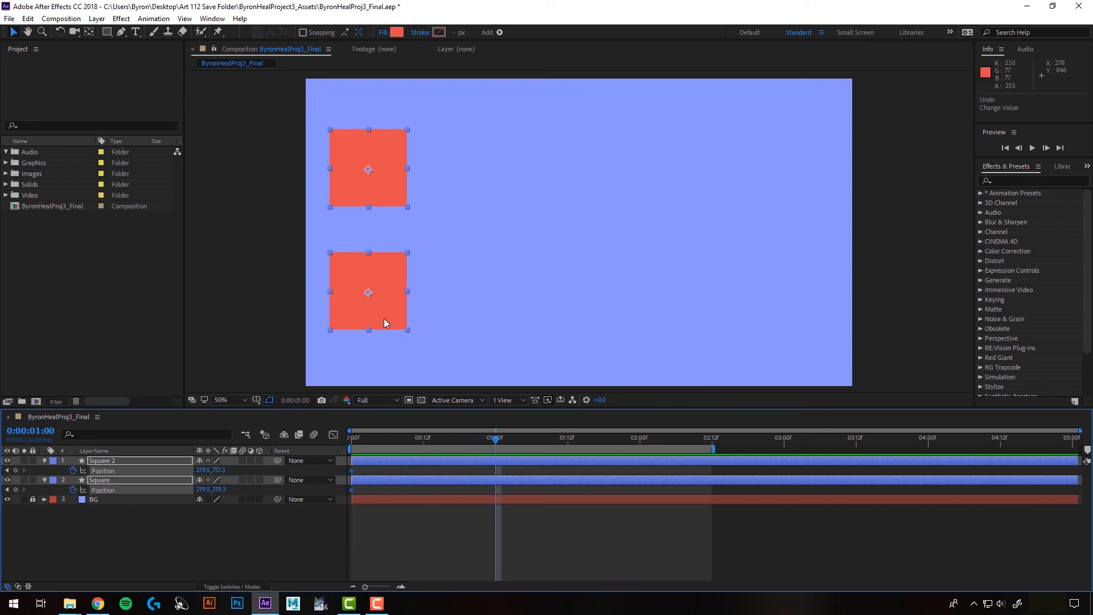
{"action": "left_click_drag", "start_coordinate": [390, 314], "coordinate": [784, 337]}
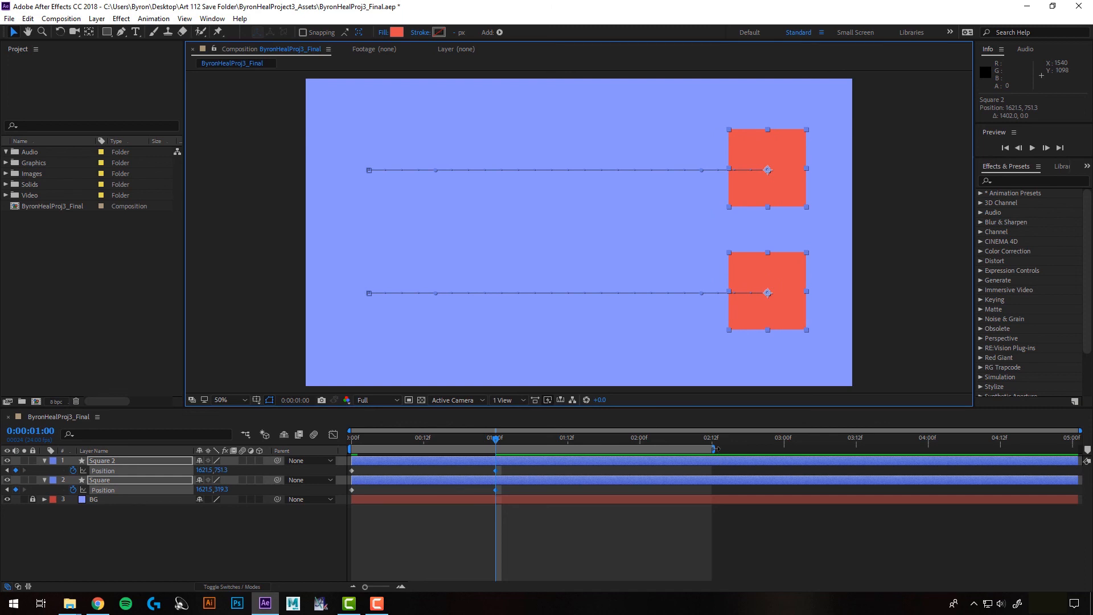
- Shorten the work area to end at 0:00:01:00 and preview both squares' movement from the start
{"action": "left_click_drag", "start_coordinate": [715, 450], "coordinate": [503, 483]}
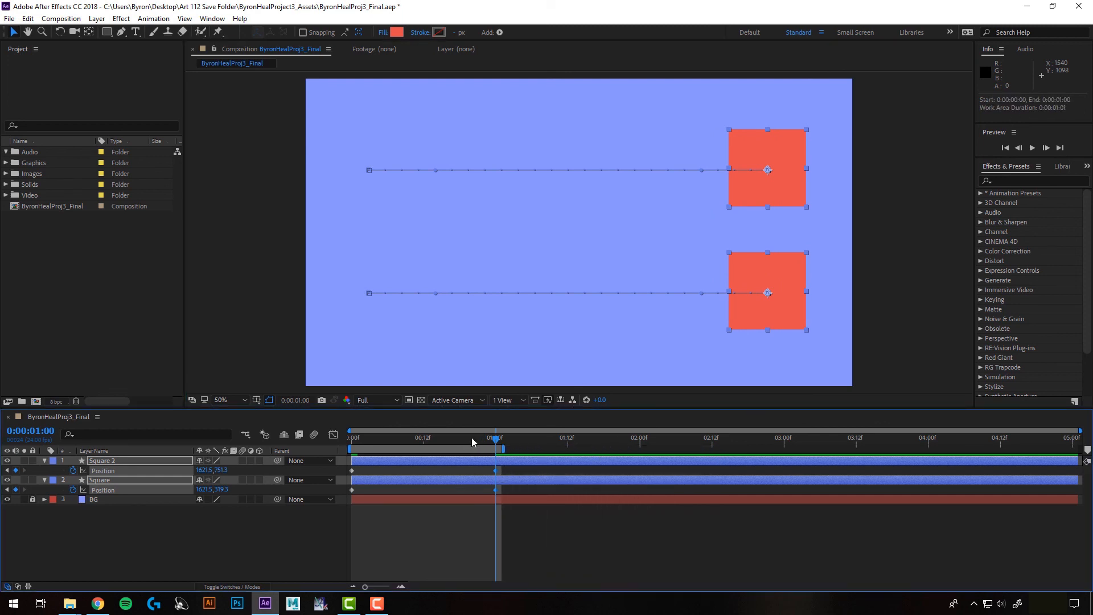
{"action": "key", "text": "Home"}
{"action": "left_click", "coordinate": [618, 520]}
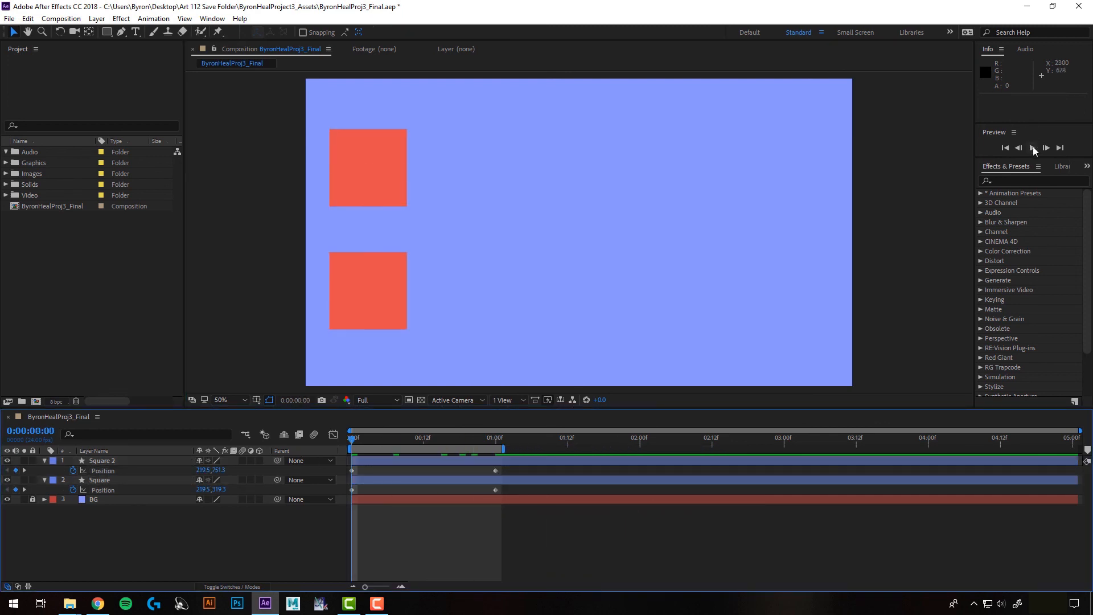
{"action": "left_click", "coordinate": [1035, 150]}
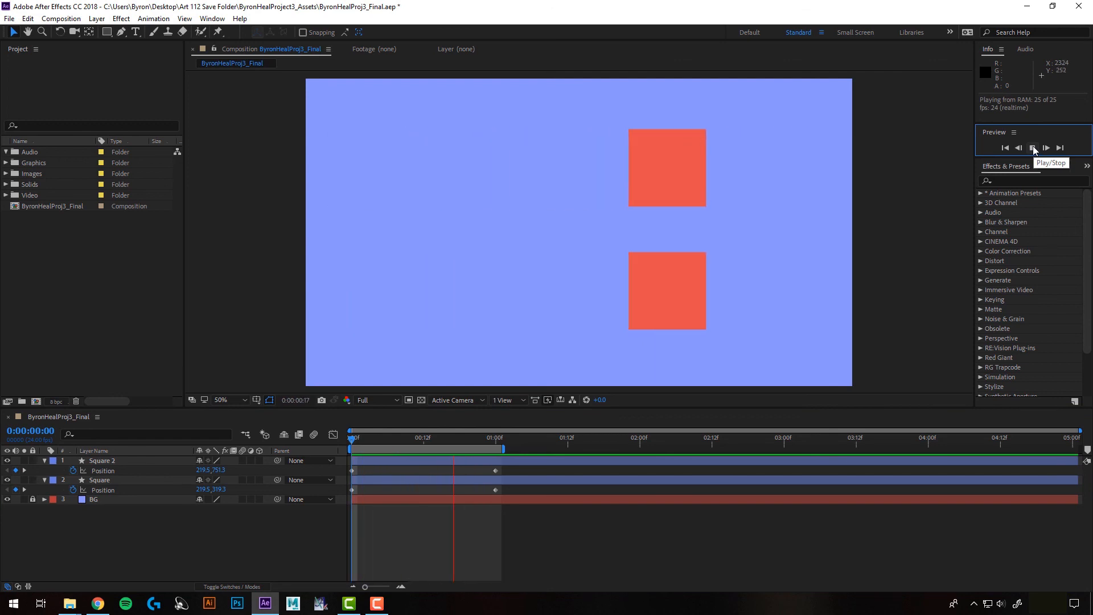
{"action": "left_click", "coordinate": [1034, 148]}
{"action": "left_click", "coordinate": [552, 545]}
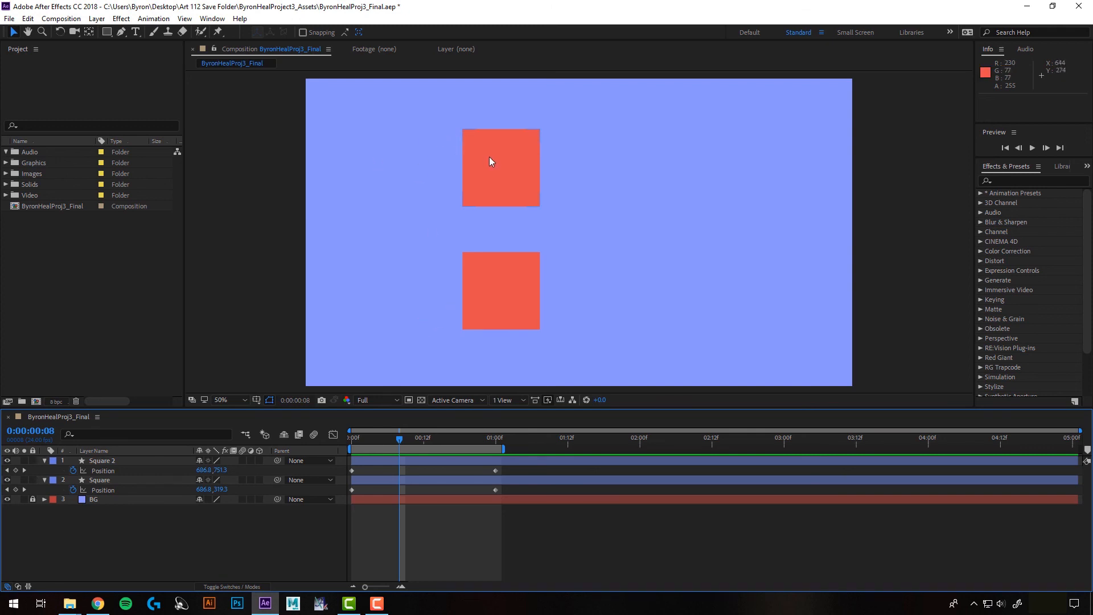
- Enable Motion Blur for the composition and preview the animation from 0:00:00:00
{"action": "left_click", "coordinate": [314, 436]}
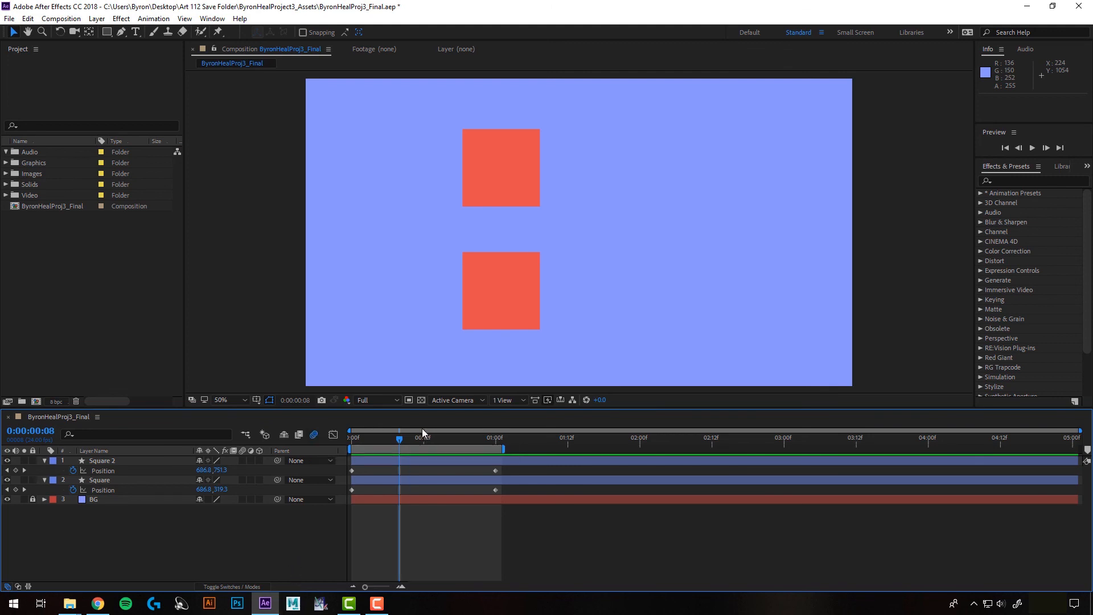
{"action": "left_click_drag", "start_coordinate": [399, 441], "coordinate": [352, 441]}
{"action": "left_click", "coordinate": [1032, 148]}
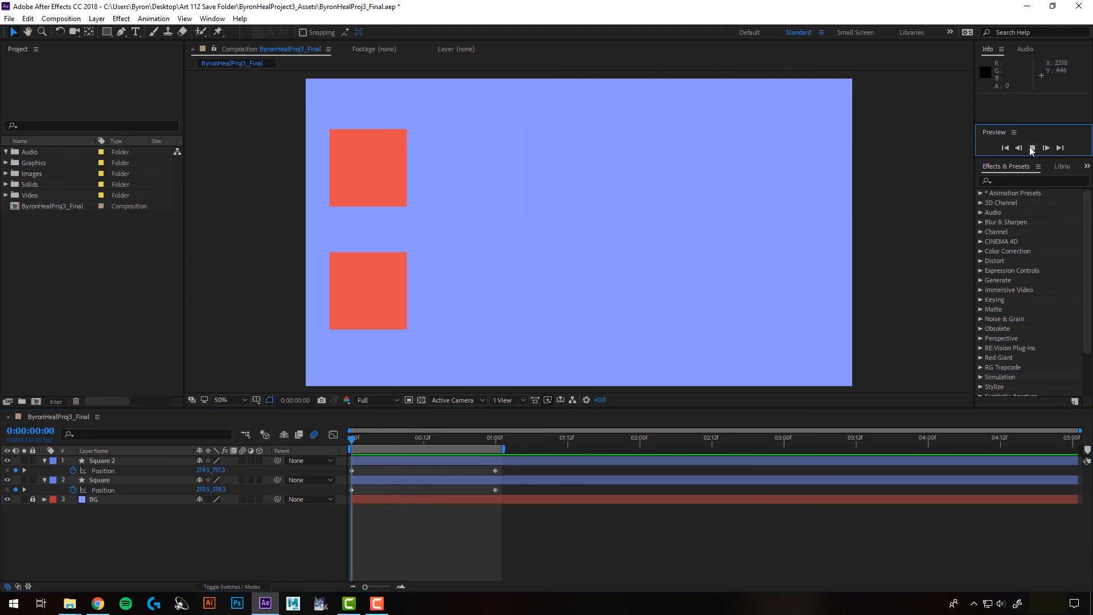
{"action": "key", "text": "space"}
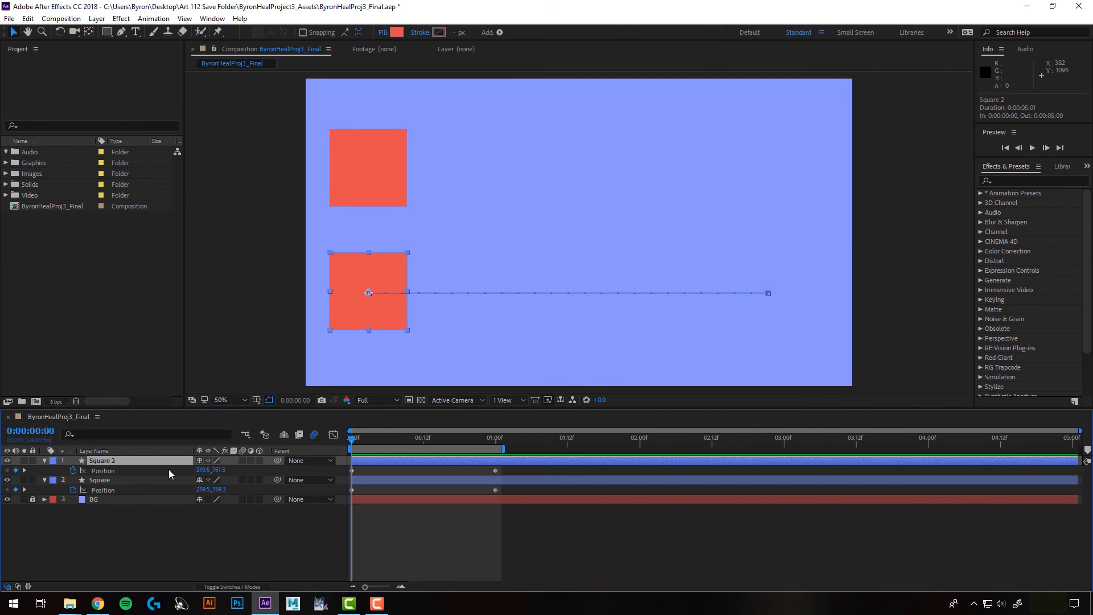
- Turn on Motion Blur for the Square 2 layer, preview the animation and compare both squares around 0:00:00:12
{"action": "left_click", "coordinate": [242, 460]}
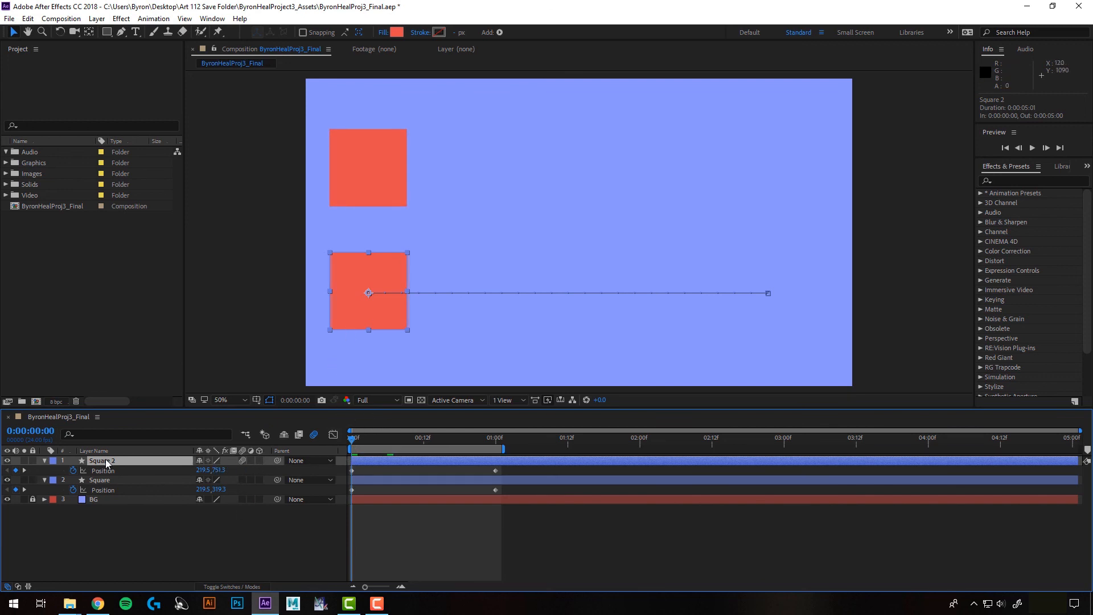
{"action": "left_click", "coordinate": [627, 227]}
{"action": "left_click", "coordinate": [1032, 148]}
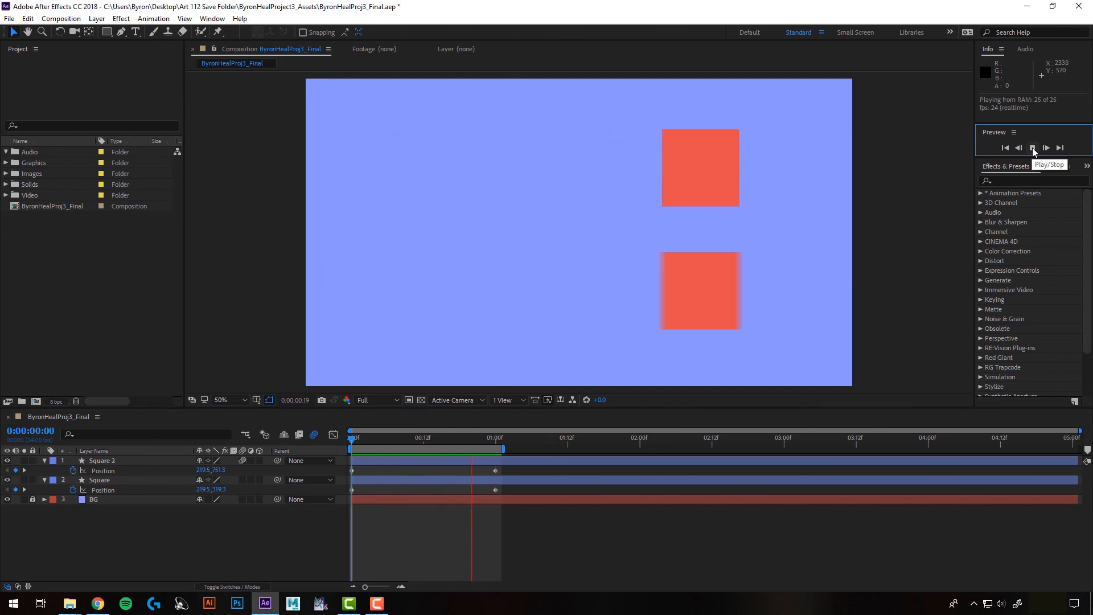
{"action": "left_click", "coordinate": [1033, 148]}
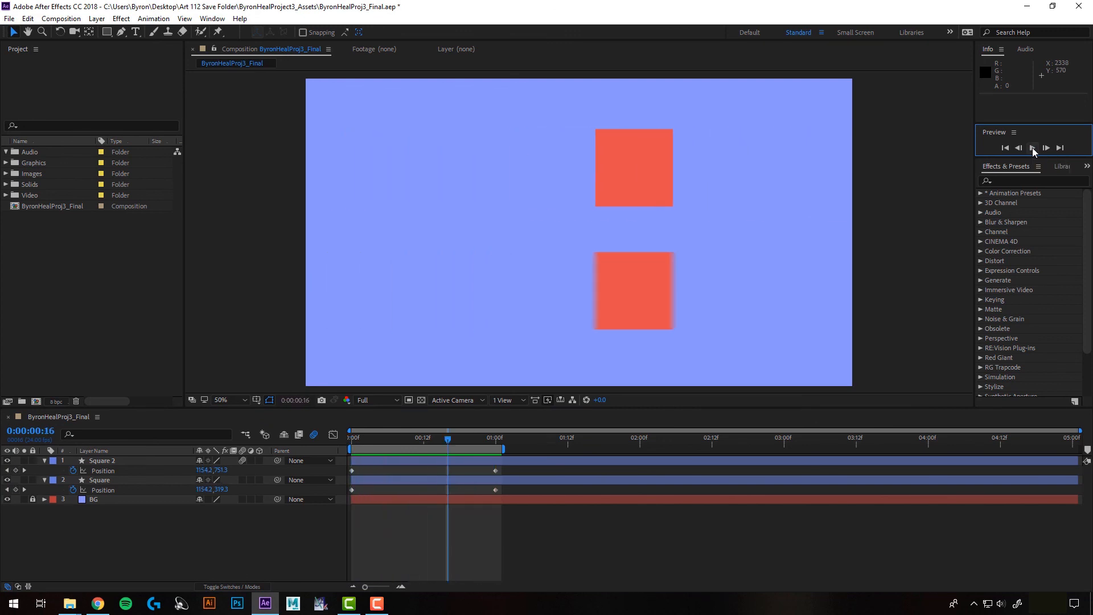
{"action": "left_click", "coordinate": [423, 437]}
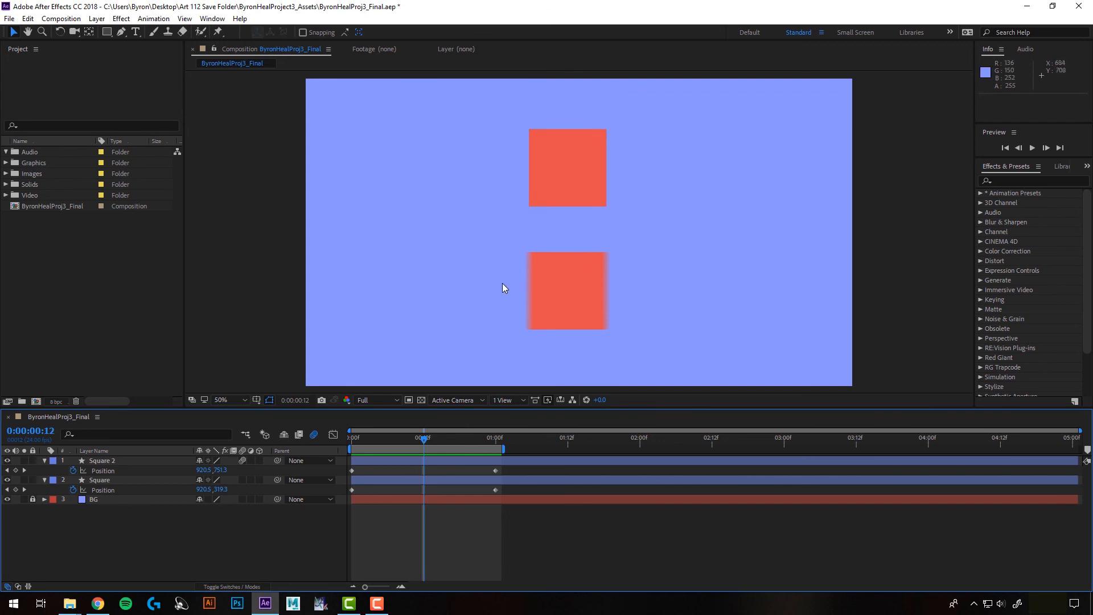
{"action": "left_click", "coordinate": [409, 441]}
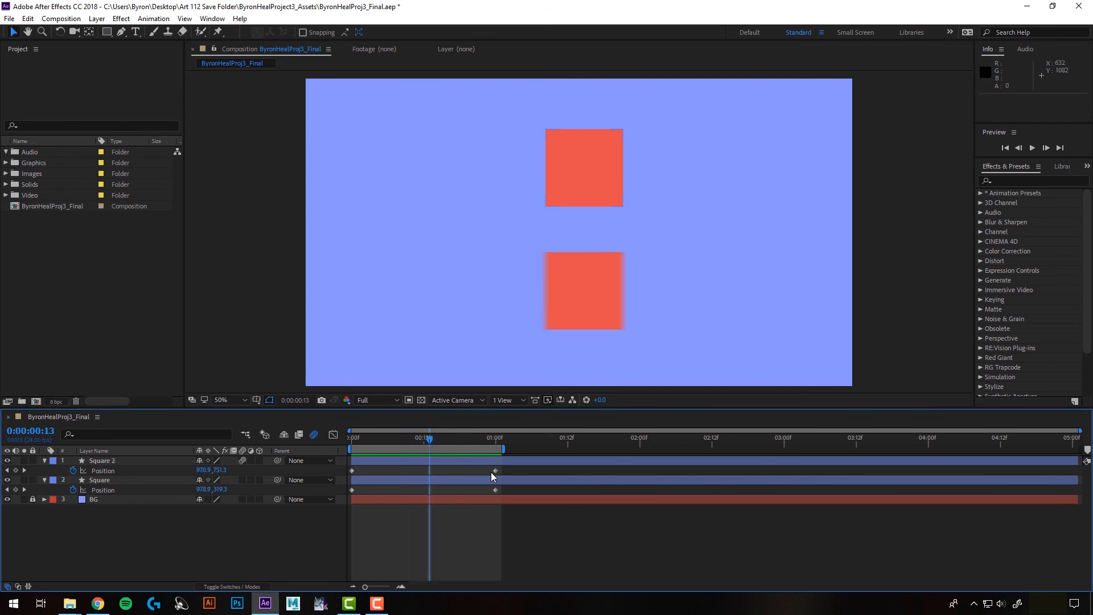
- Move both squares' ending Position keyframes to 0:00:00:12, shorten the work area to end at 0:00:00:11 and preview the faster motion
{"action": "left_click_drag", "start_coordinate": [484, 464], "coordinate": [425, 499]}
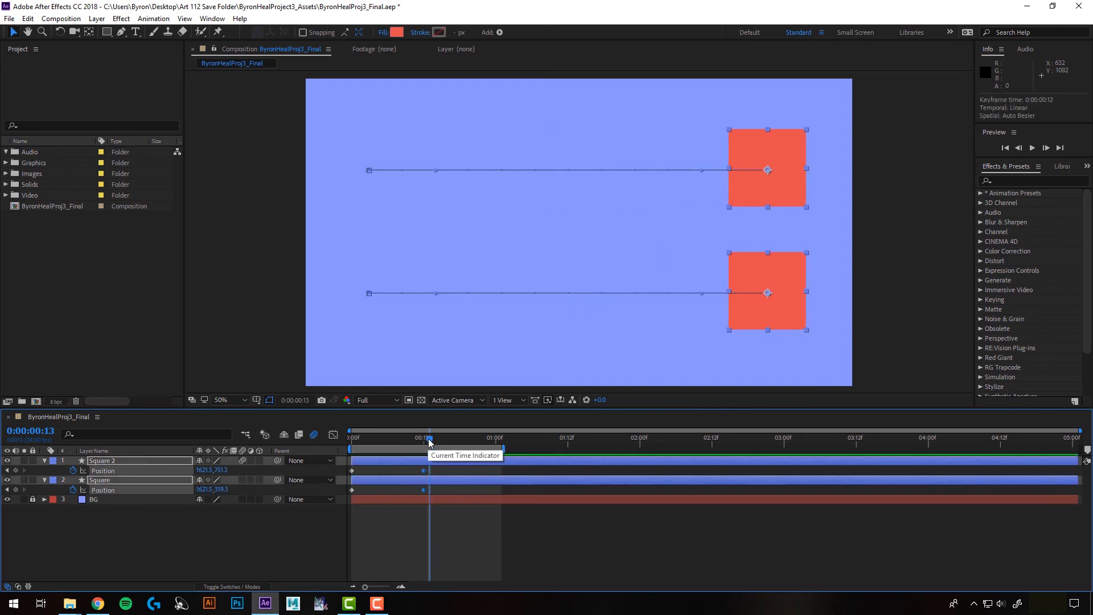
{"action": "left_click_drag", "start_coordinate": [430, 439], "coordinate": [392, 447]}
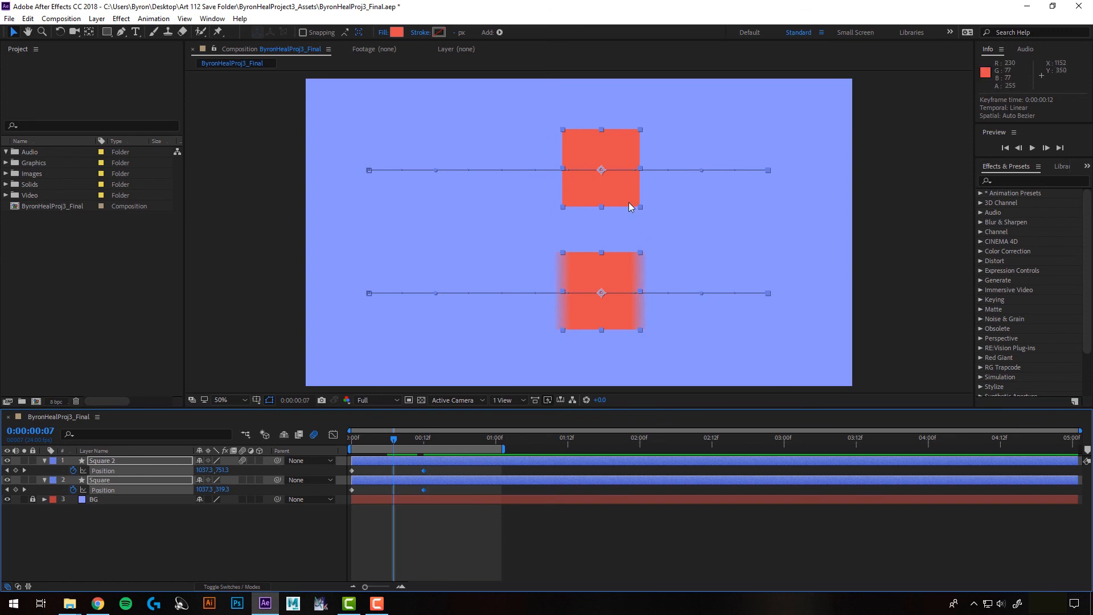
{"action": "left_click_drag", "start_coordinate": [503, 449], "coordinate": [425, 449]}
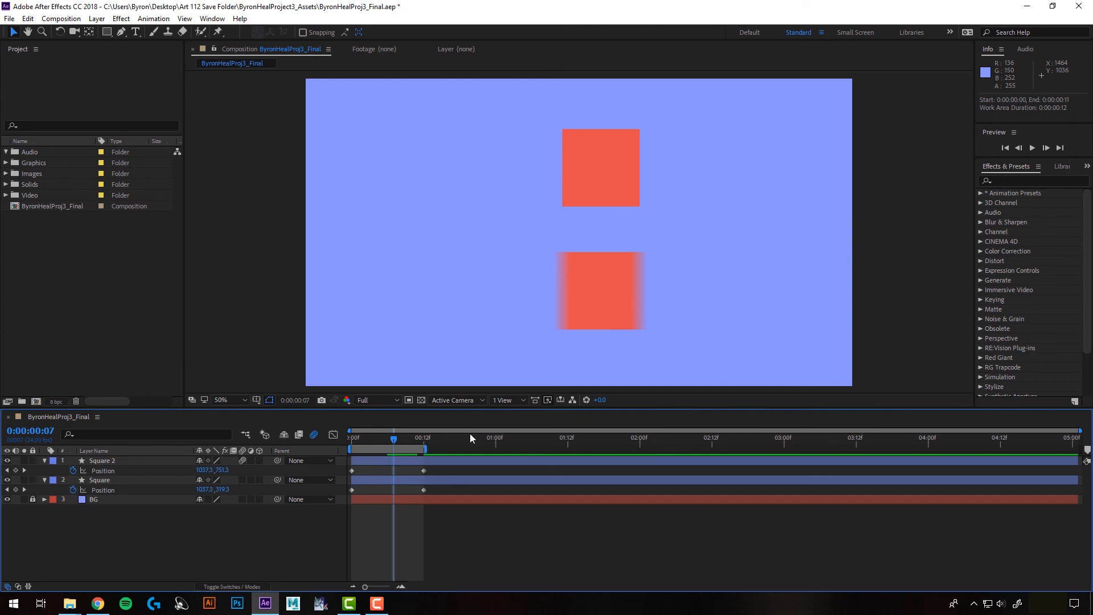
{"action": "left_click", "coordinate": [1033, 147]}
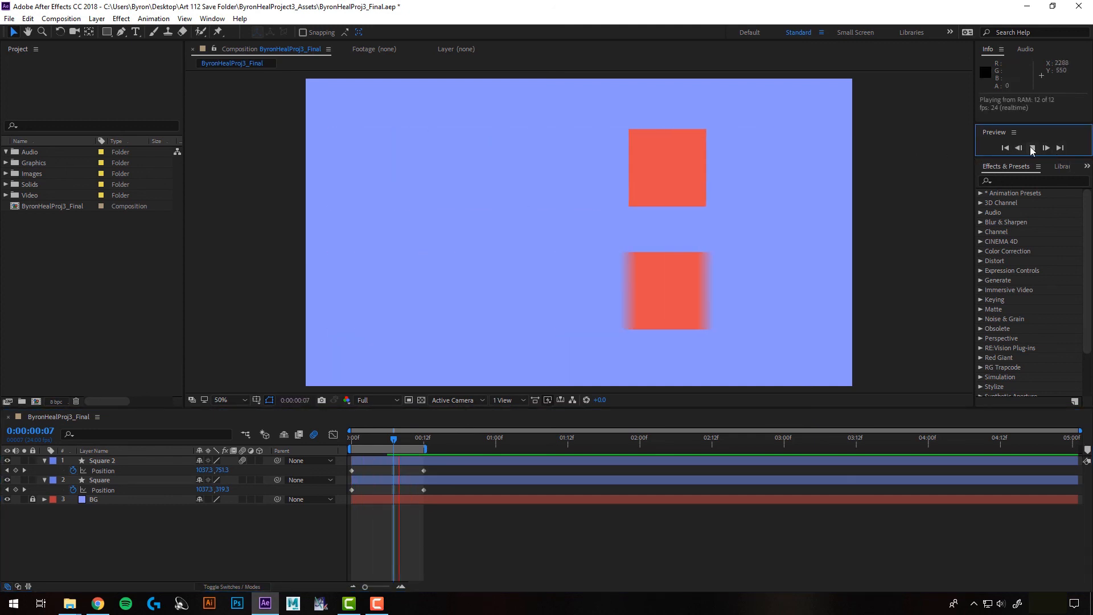
{"action": "key", "text": "space"}
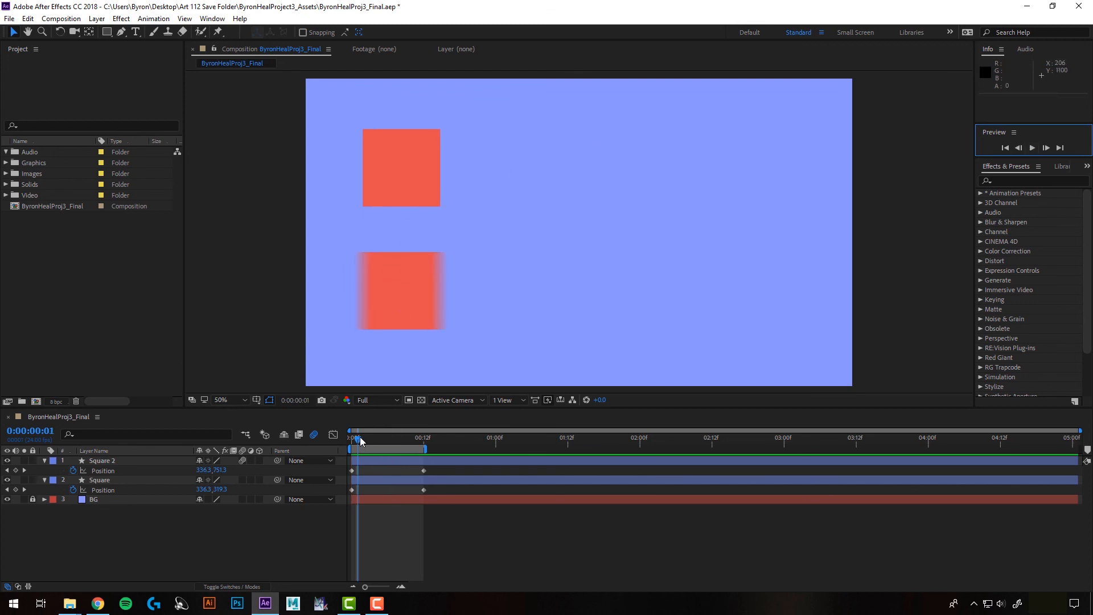
- Examine frames between 0:00:00:04 and 0:00:00:09 to compare the edges of the squares with and without motion blur
{"action": "left_click_drag", "start_coordinate": [361, 439], "coordinate": [380, 441]}
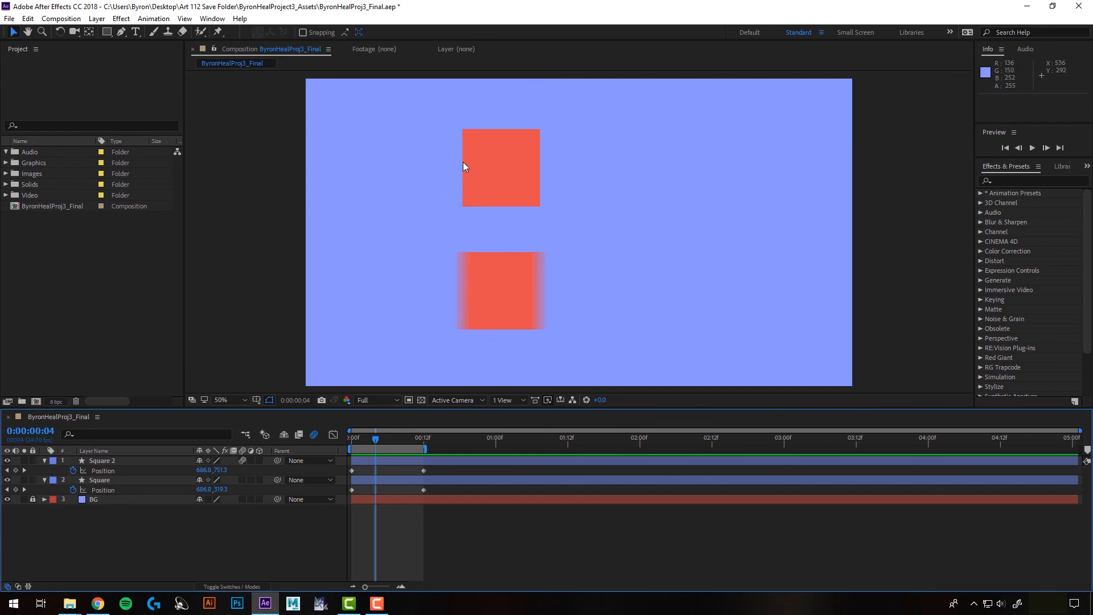
{"action": "left_click", "coordinate": [485, 164]}
{"action": "key", "text": "Page_Down"}
{"action": "key", "text": "Page_Down"}
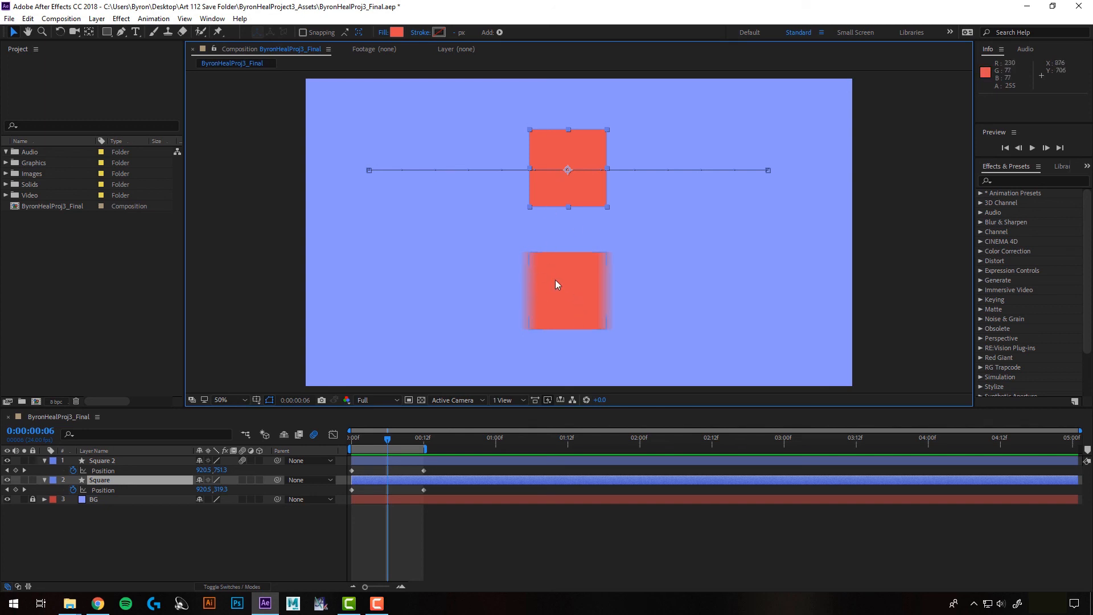
{"action": "left_click", "coordinate": [406, 441]}
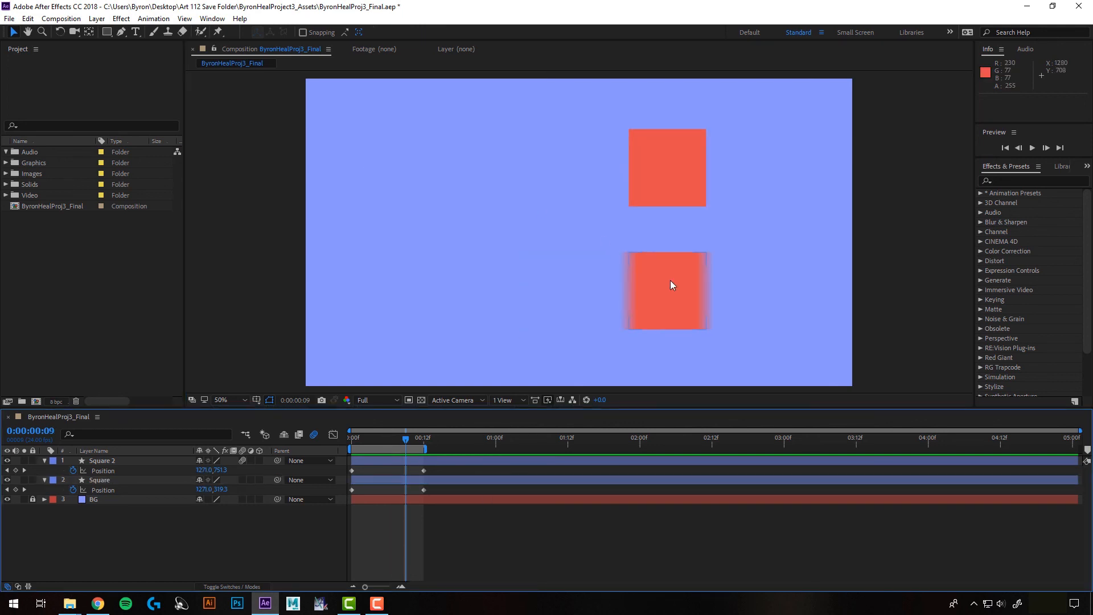